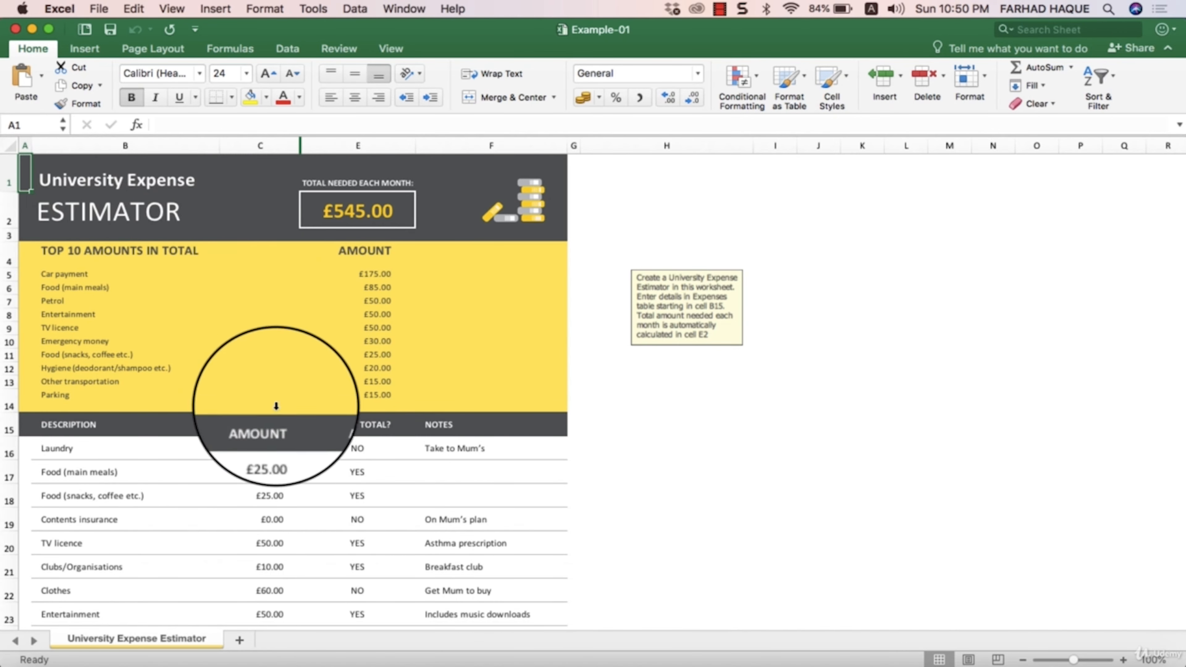
# - Look through the University Expense Estimator worksheet, from the top 10 amounts to the expense table, and put its window away
pyautogui.click(283, 477)
pyautogui.click(620, 493)
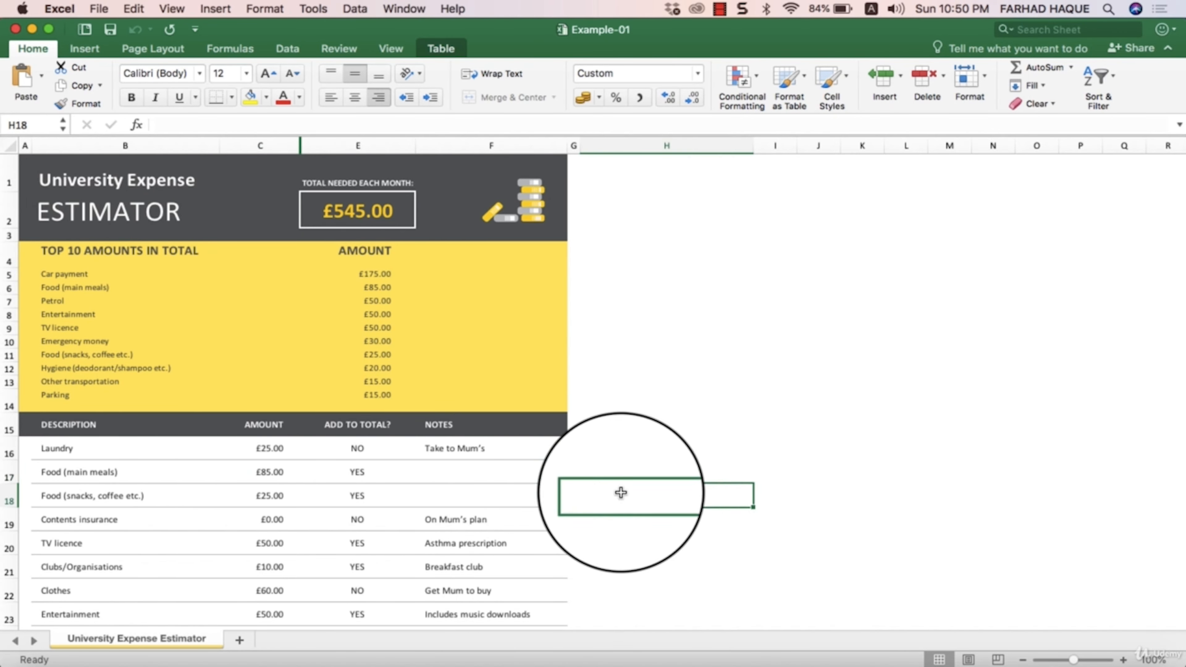
pyautogui.scroll(-1, 892, 504)
pyautogui.scroll(-5, 706, 508)
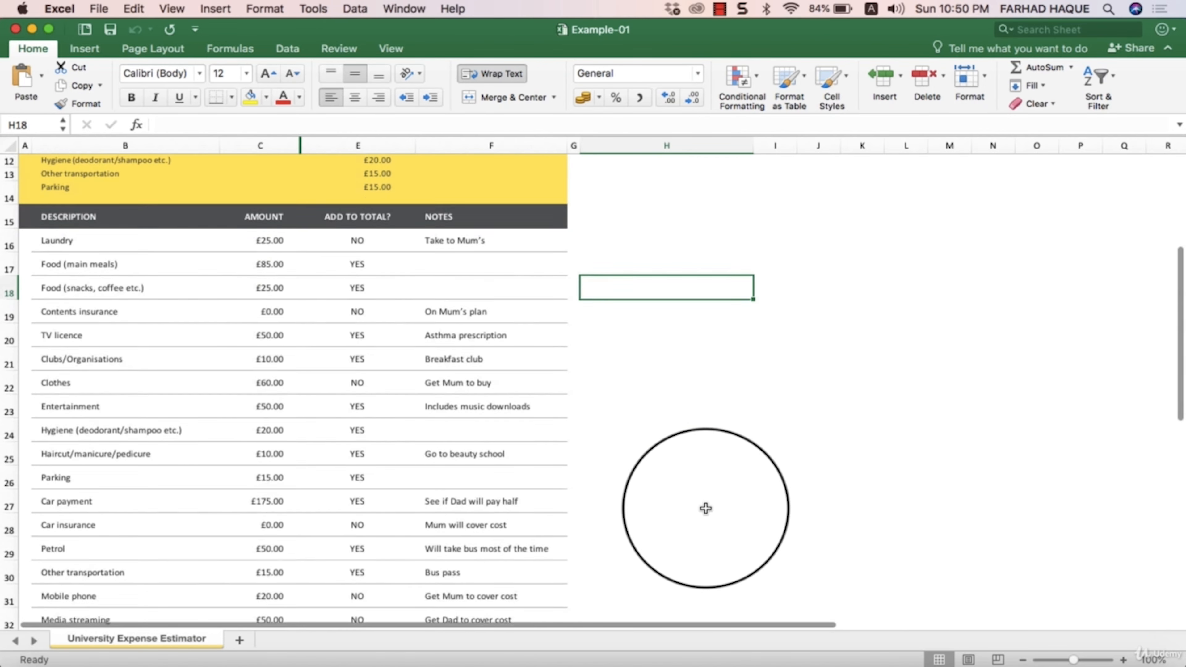
pyautogui.scroll(5, 706, 508)
pyautogui.scroll(2, 706, 508)
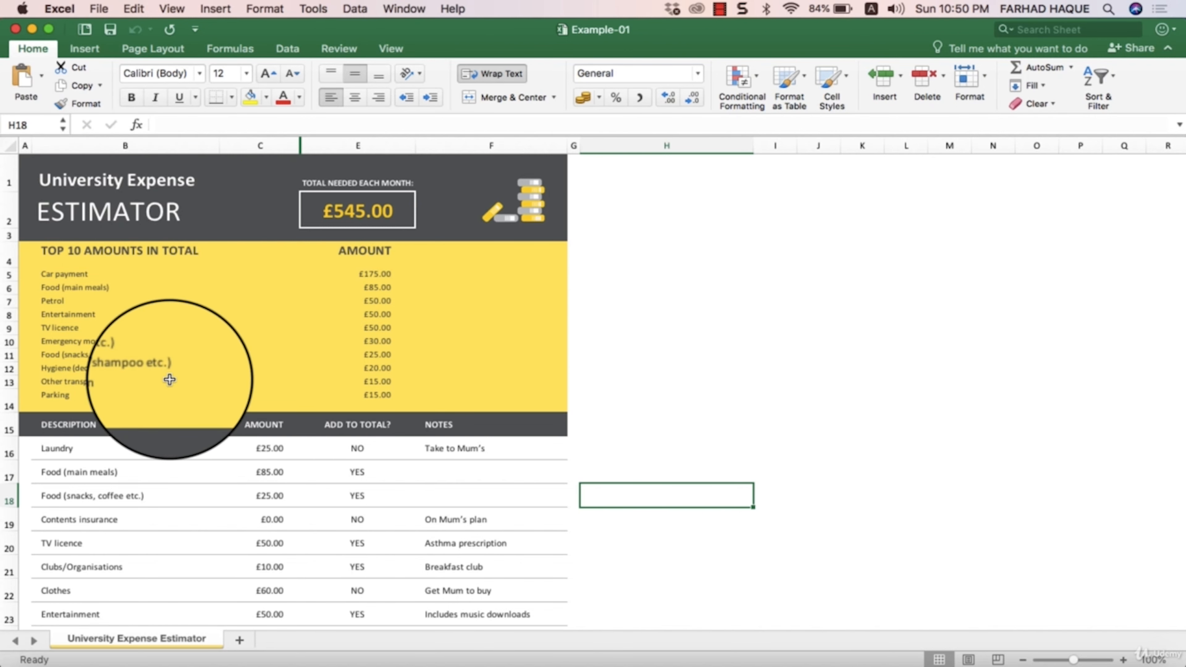
pyautogui.scroll(-1, 197, 380)
pyautogui.scroll(1, 198, 380)
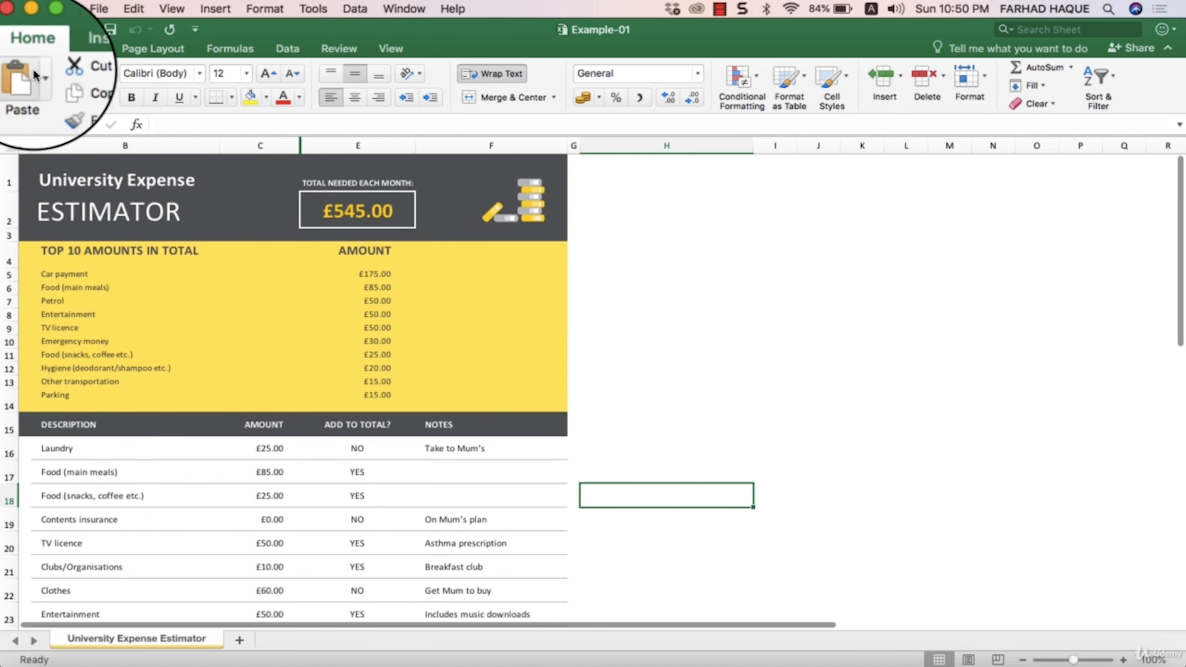
pyautogui.click(32, 28)
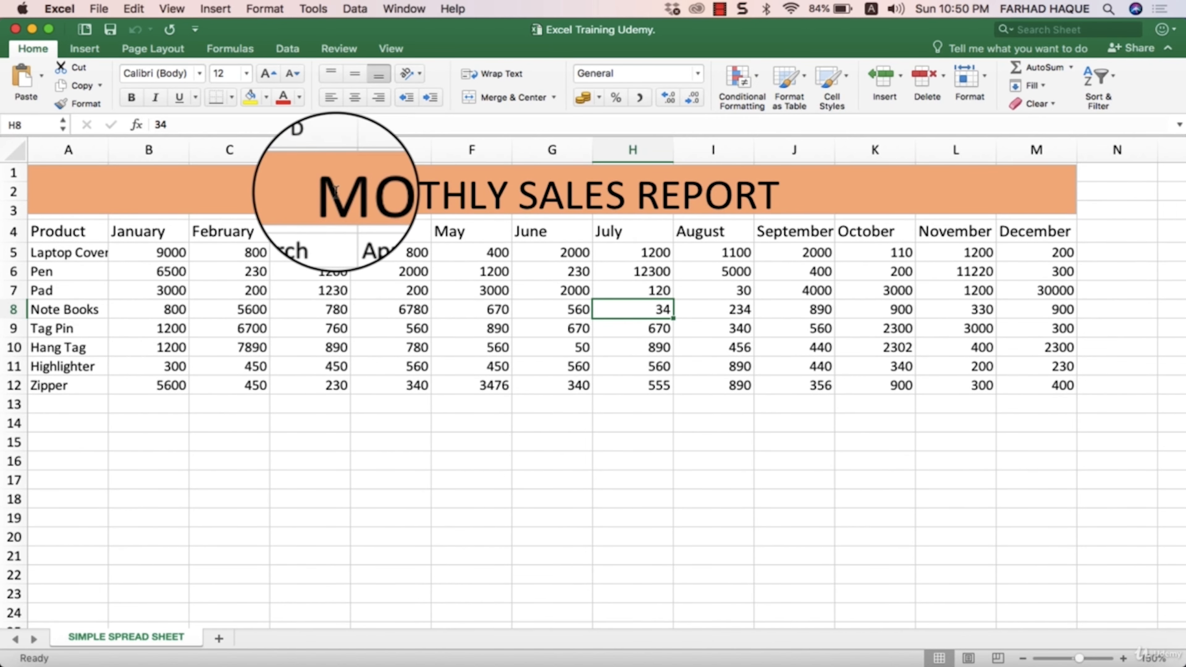
# - Examine the Monthly Sales Report layout, checking the product names and the Laptop Cover figures for January to March
pyautogui.click(556, 311)
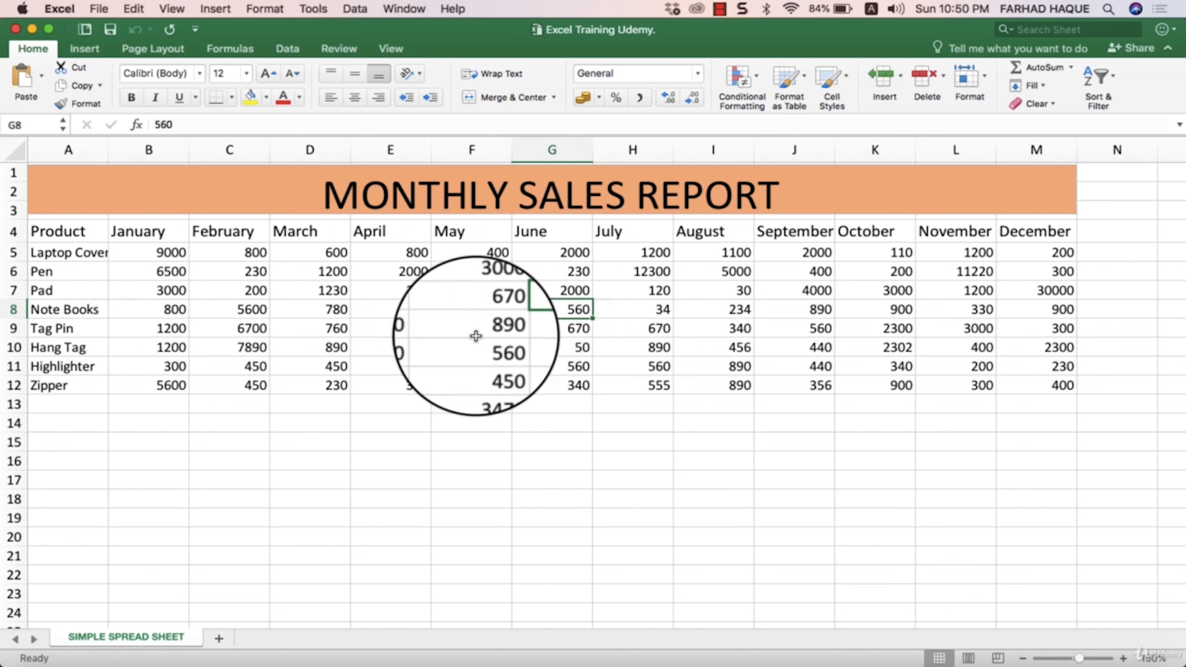
pyautogui.click(68, 254)
pyautogui.click(61, 274)
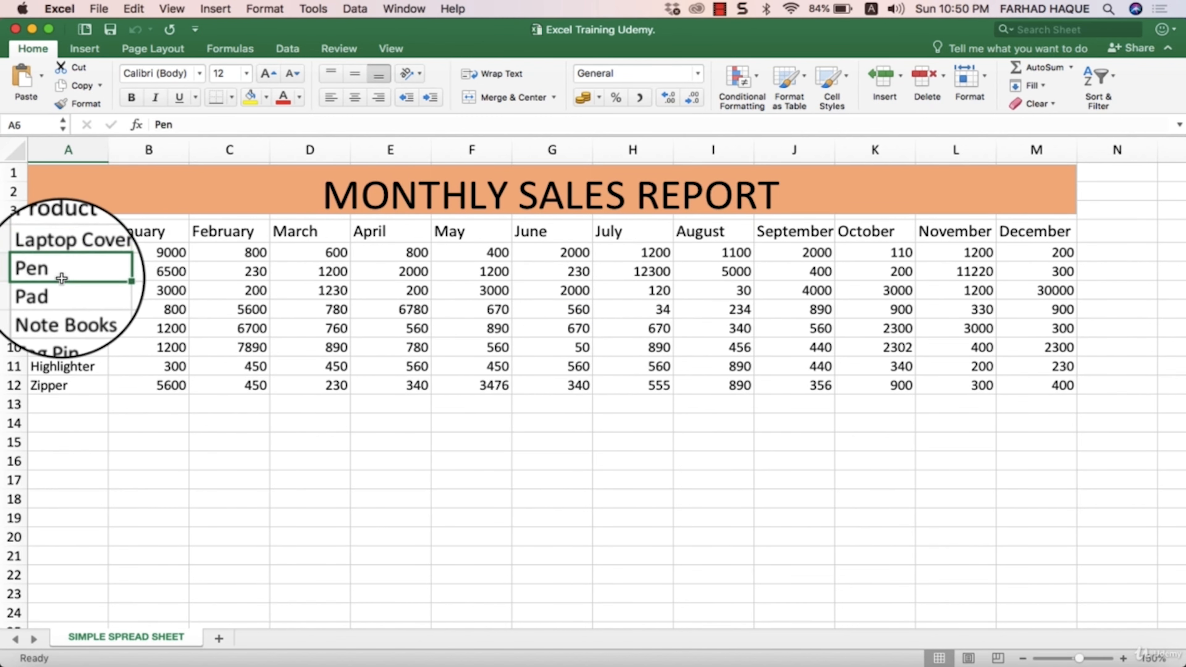
pyautogui.click(70, 253)
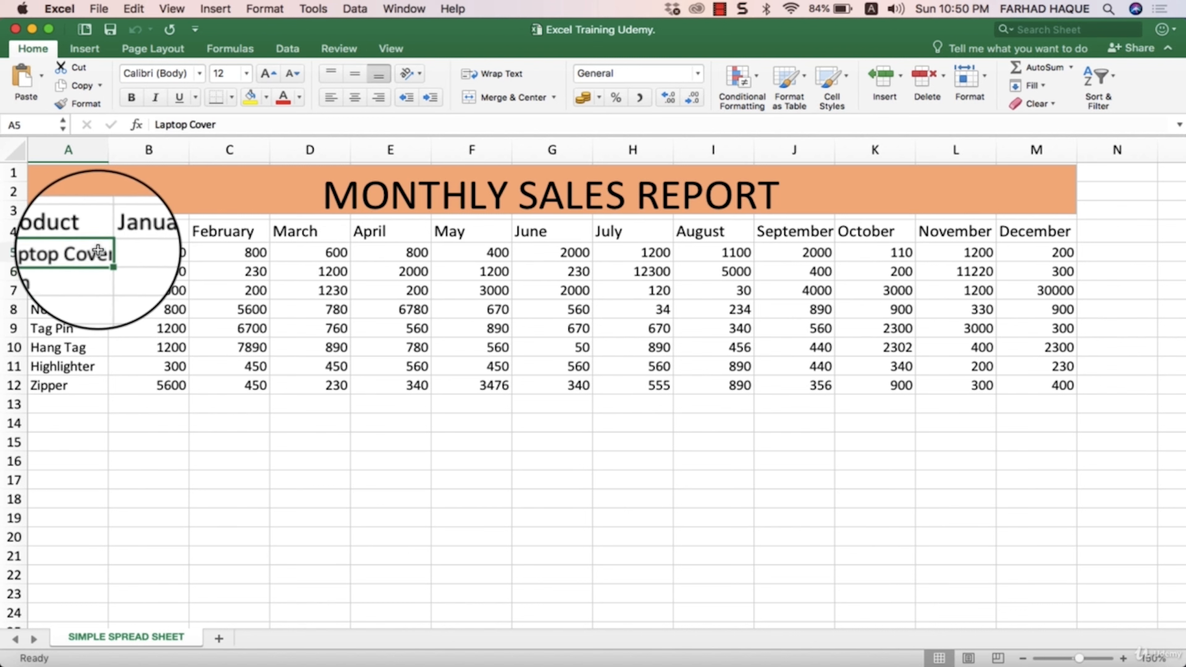
pyautogui.click(148, 253)
pyautogui.click(250, 253)
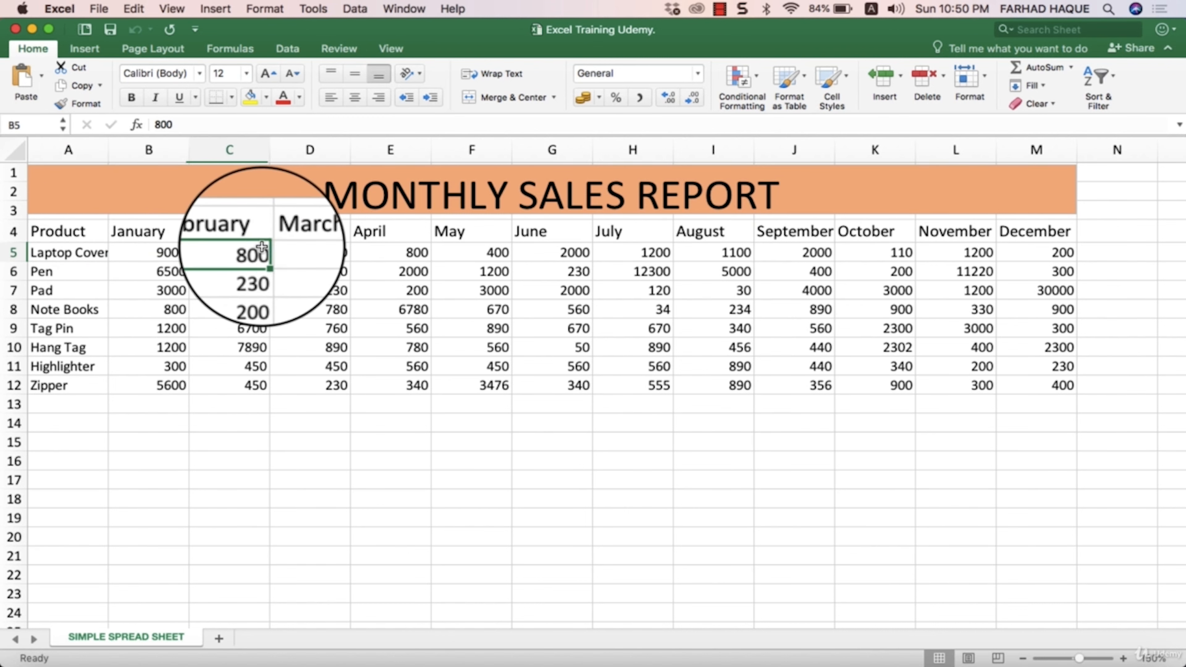
pyautogui.click(300, 253)
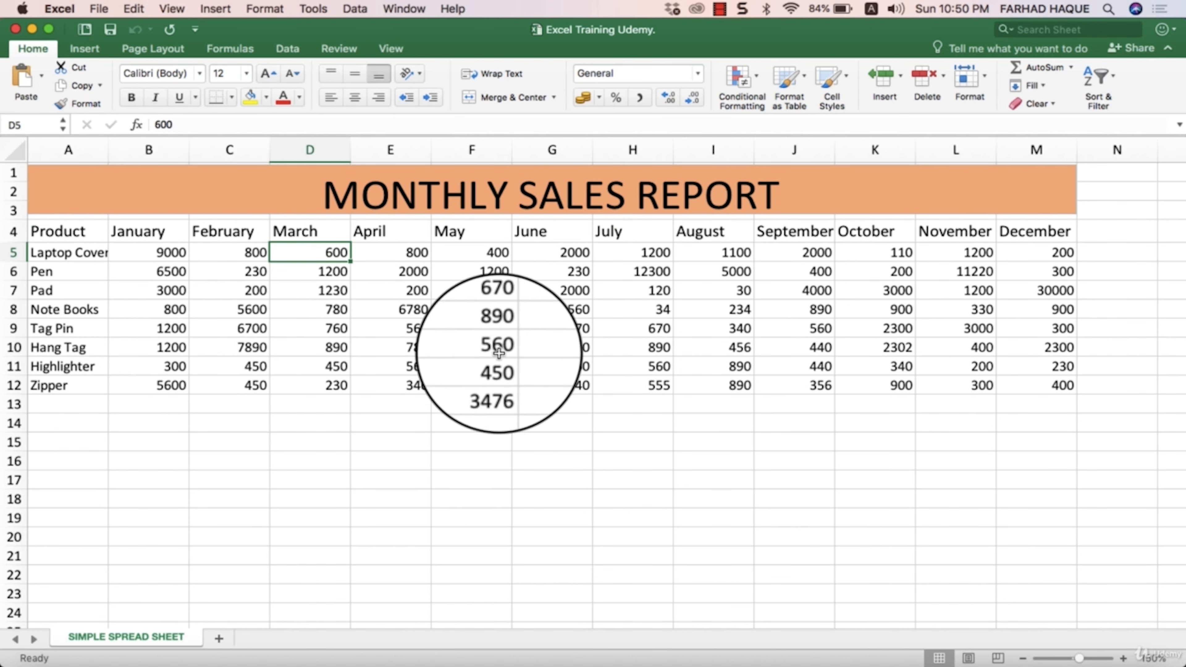
pyautogui.scroll(-1, 508, 380)
pyautogui.scroll(1, 507, 380)
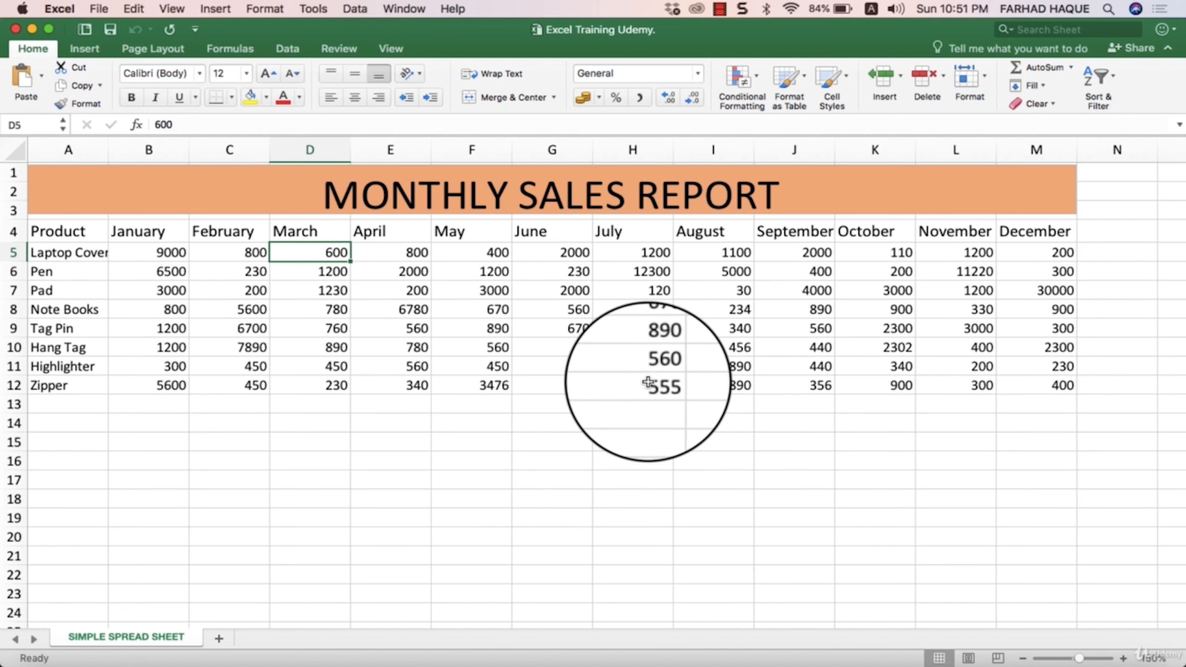
pyautogui.click(607, 424)
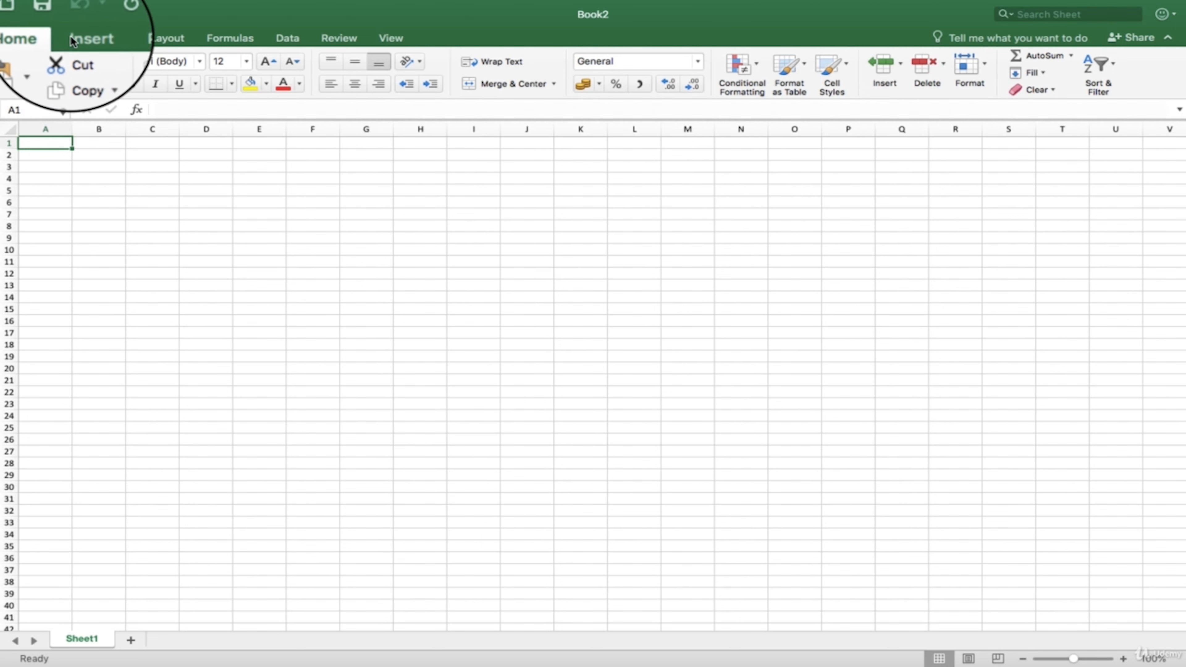
# - Review the Insert, Page Layout, Formulas, Data, Review, View and Home command sets in the blank workbook Book2
pyautogui.click(113, 41)
pyautogui.click(142, 41)
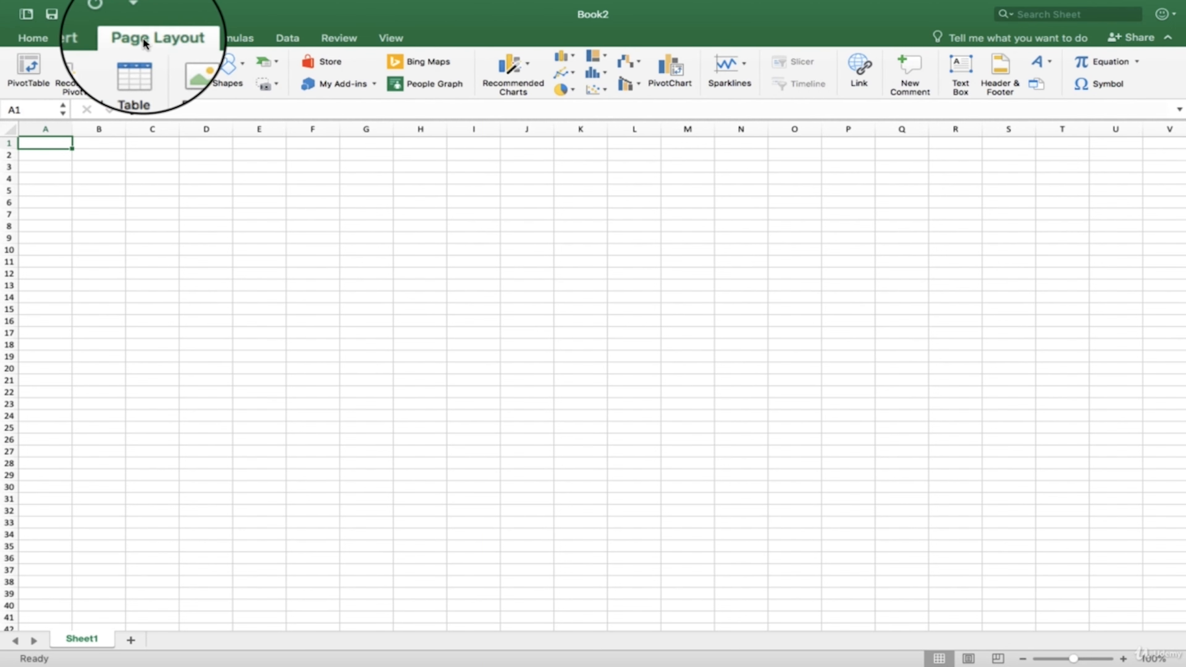
pyautogui.click(246, 42)
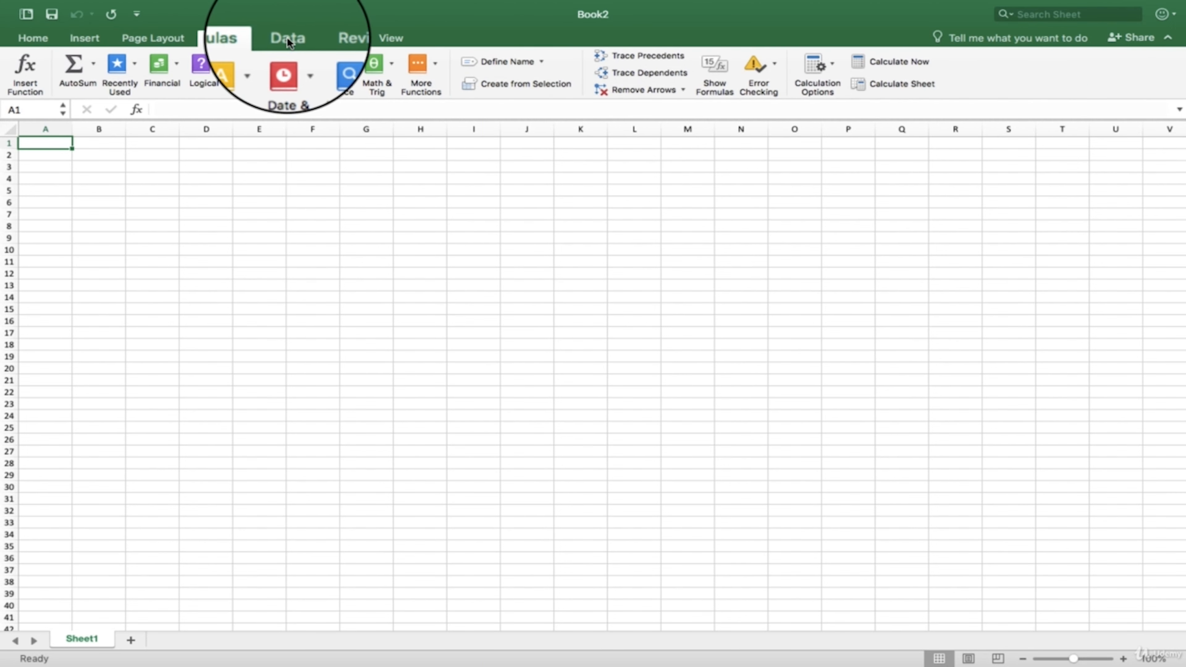
pyautogui.click(278, 41)
pyautogui.click(317, 43)
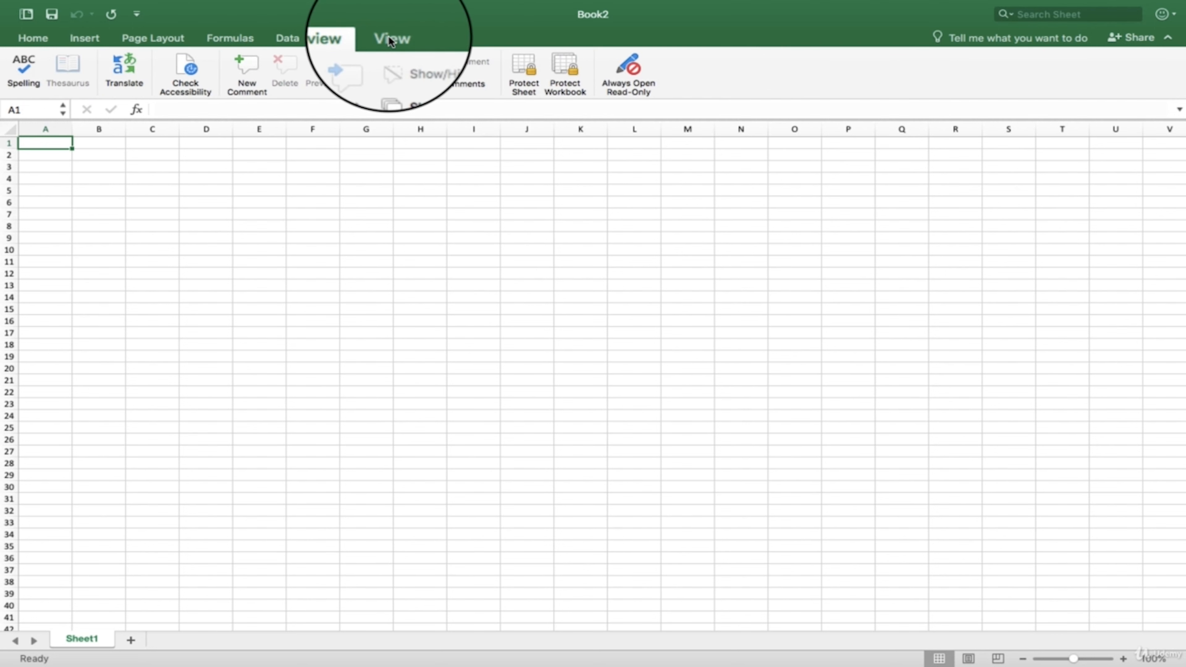
pyautogui.click(390, 40)
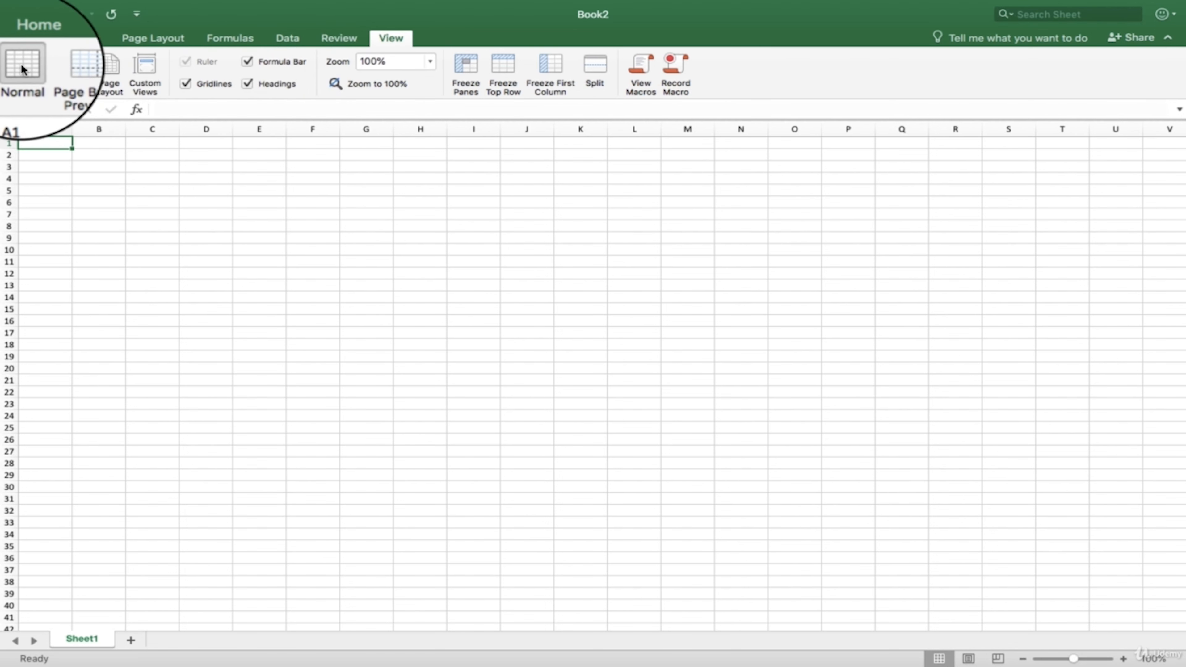
pyautogui.click(29, 40)
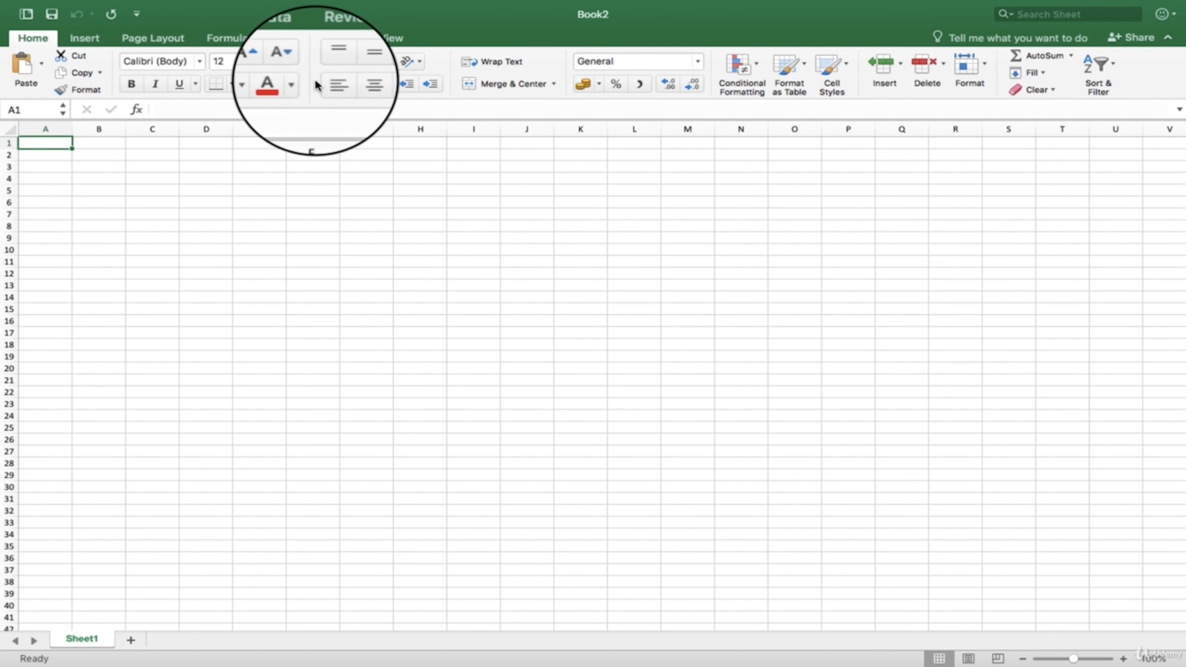
pyautogui.click(164, 39)
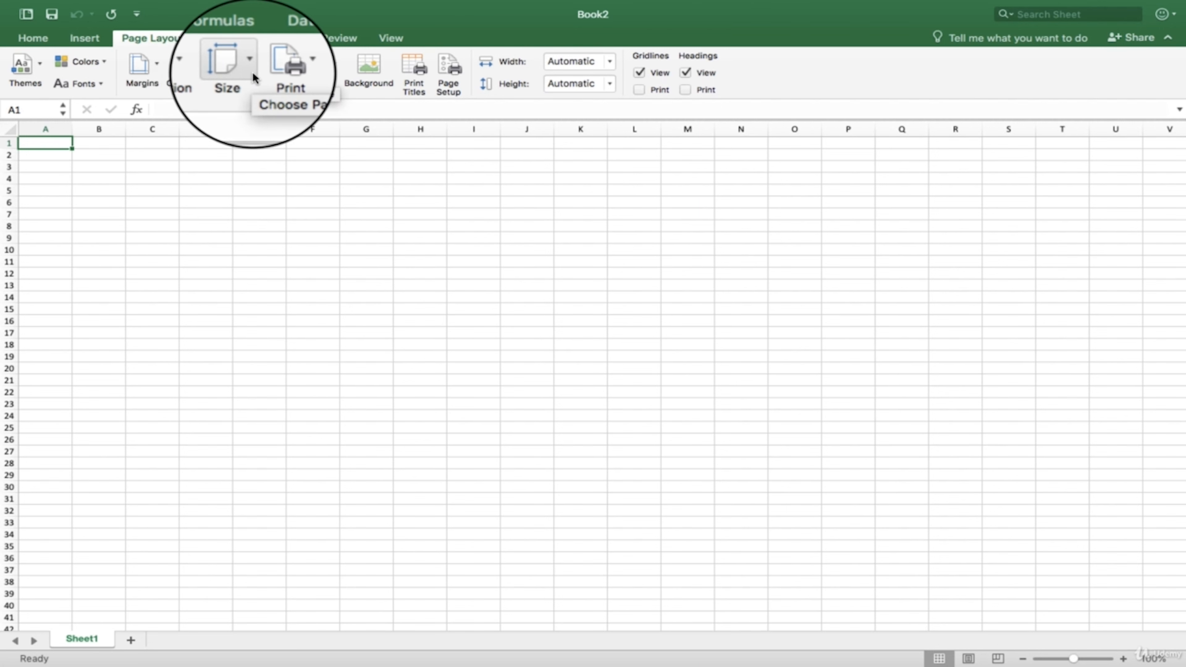
pyautogui.click(305, 43)
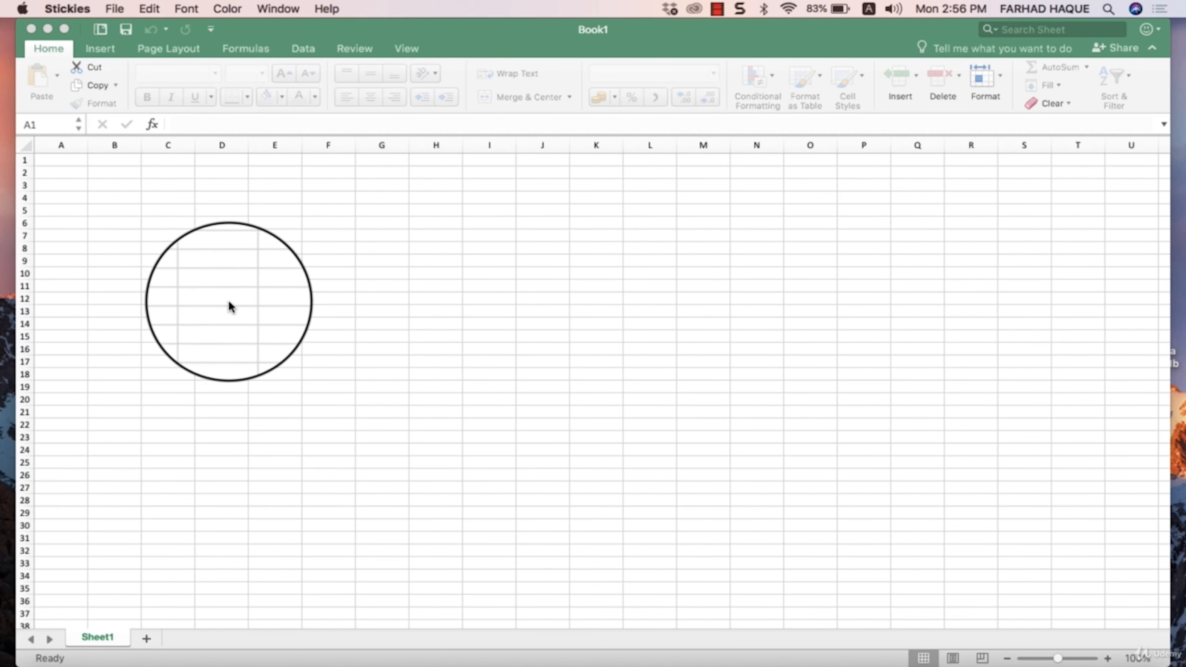
# - Bring the blank workbook Book1 to the front and view its Insert, Home and Page Layout commands
pyautogui.click(320, 40)
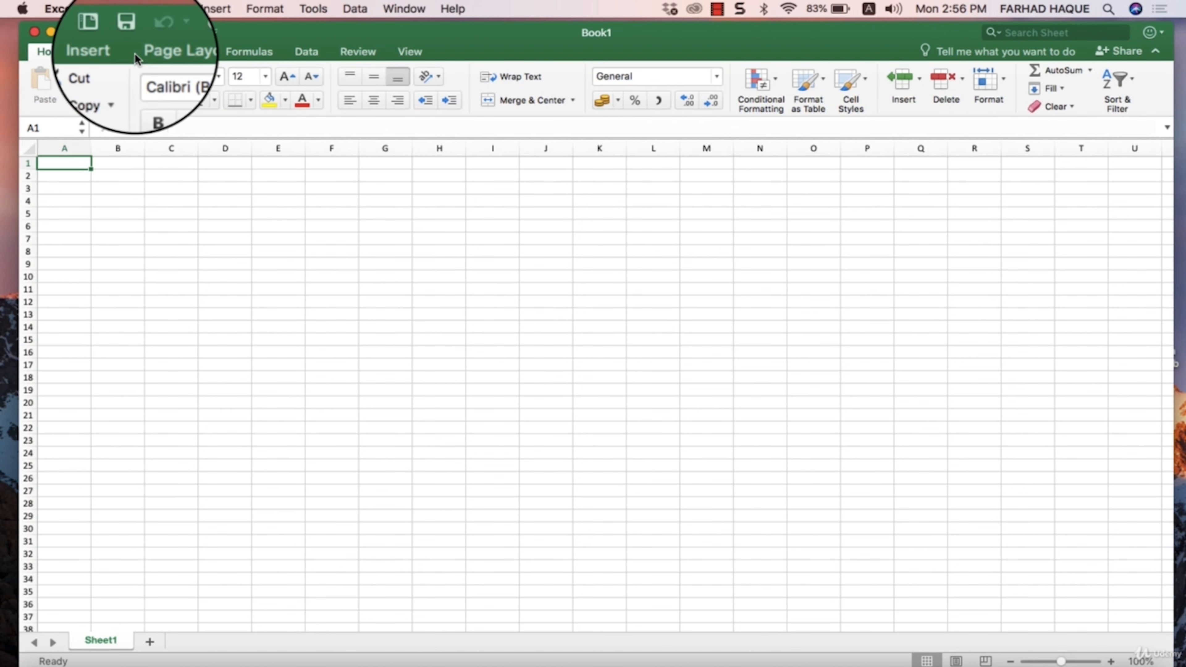
pyautogui.click(114, 54)
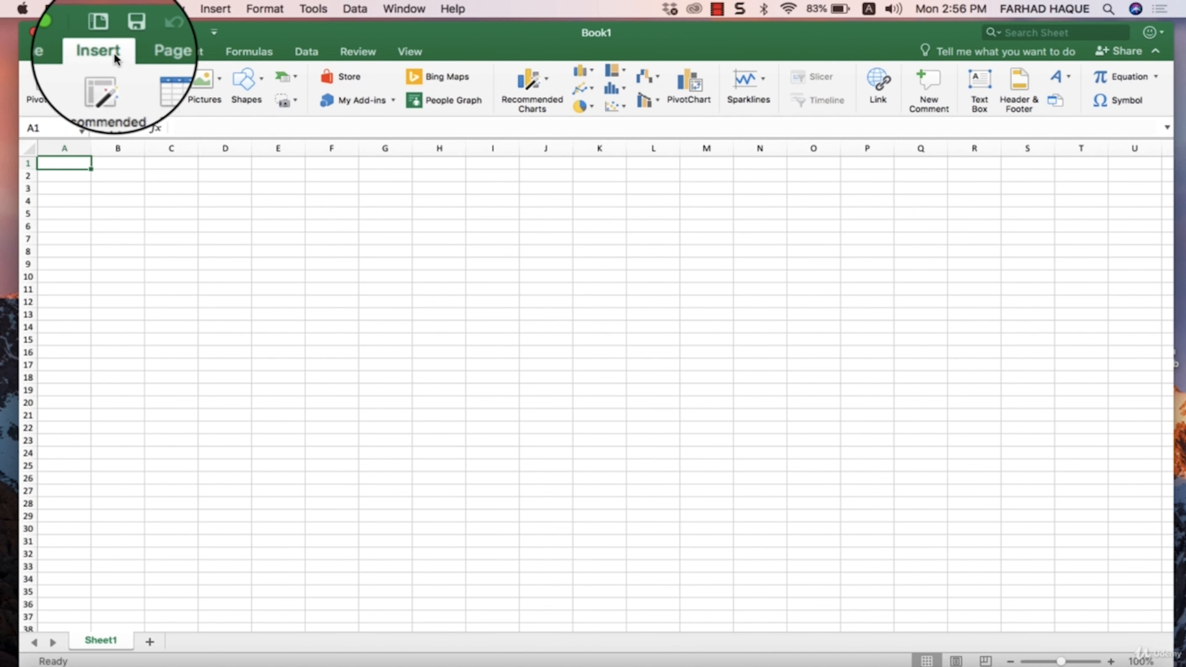
pyautogui.click(62, 52)
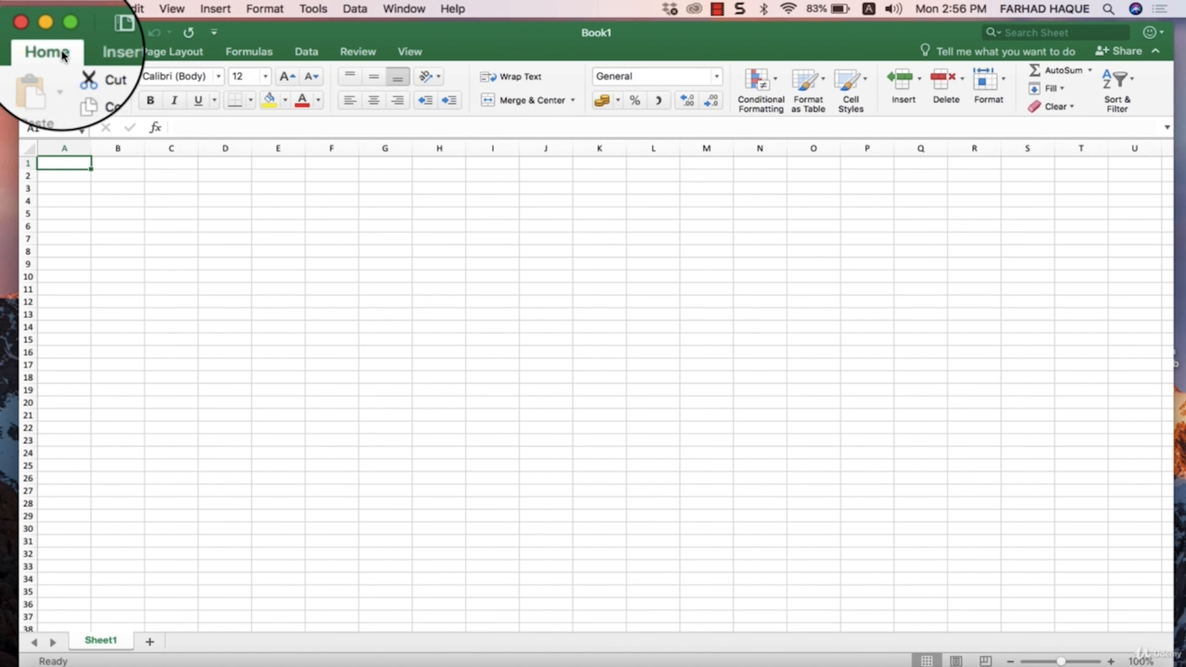
pyautogui.click(308, 290)
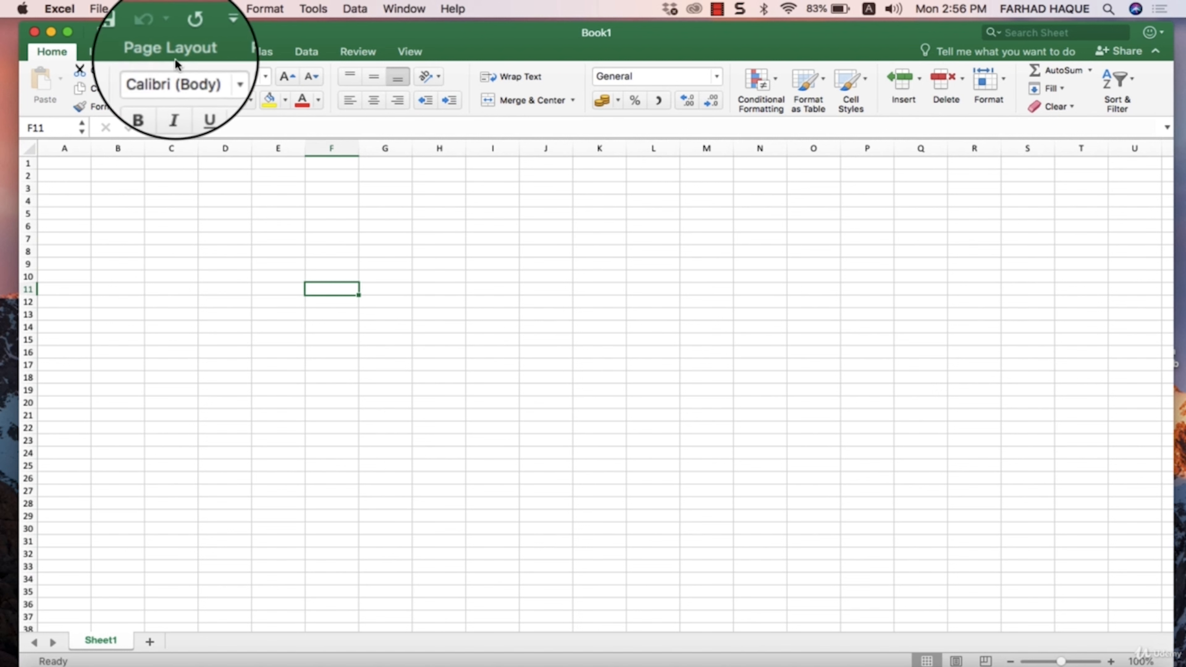
pyautogui.click(160, 52)
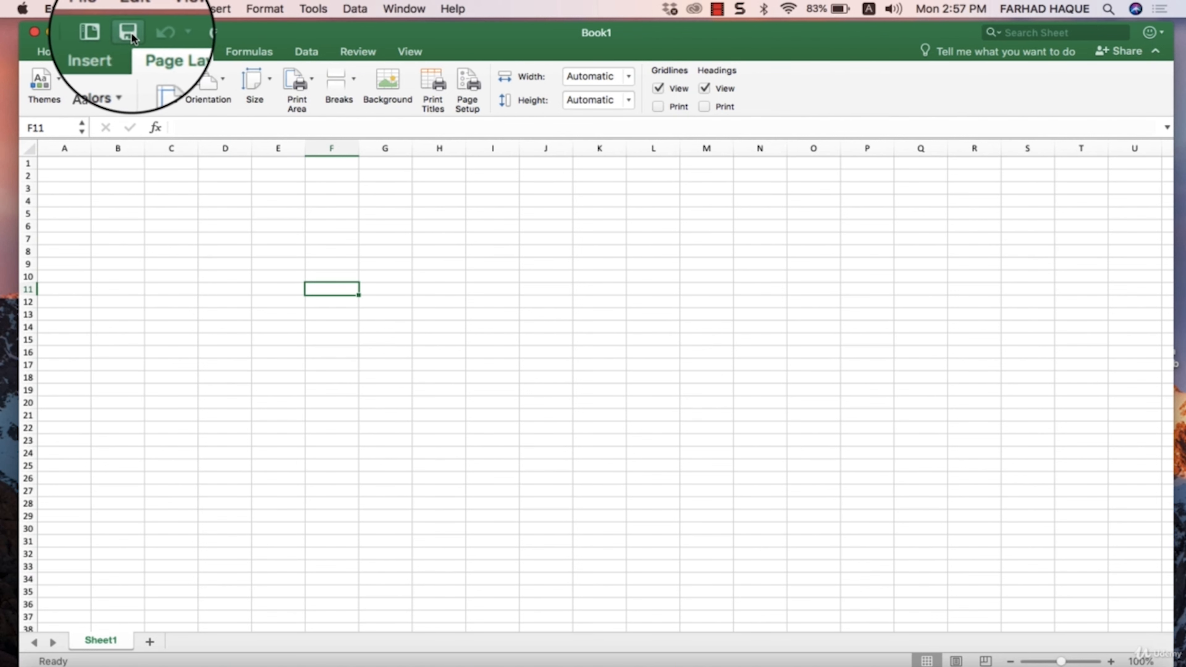
# - View the save options for Book1 and leave them without saving
pyautogui.click(129, 33)
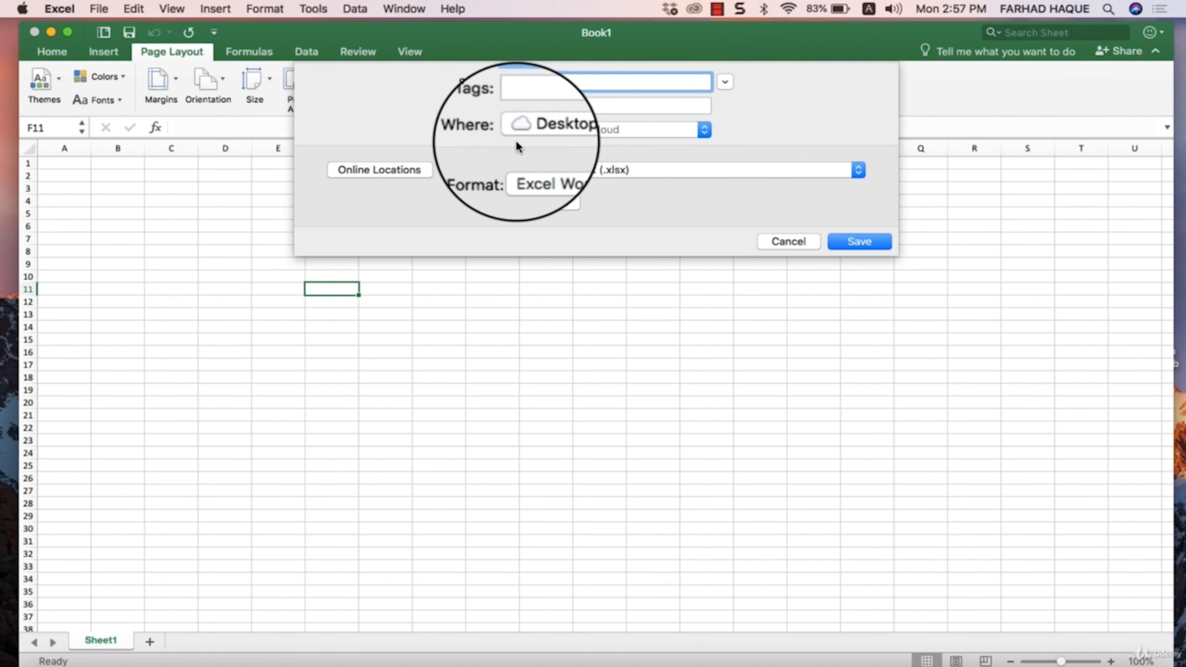
pyautogui.click(801, 242)
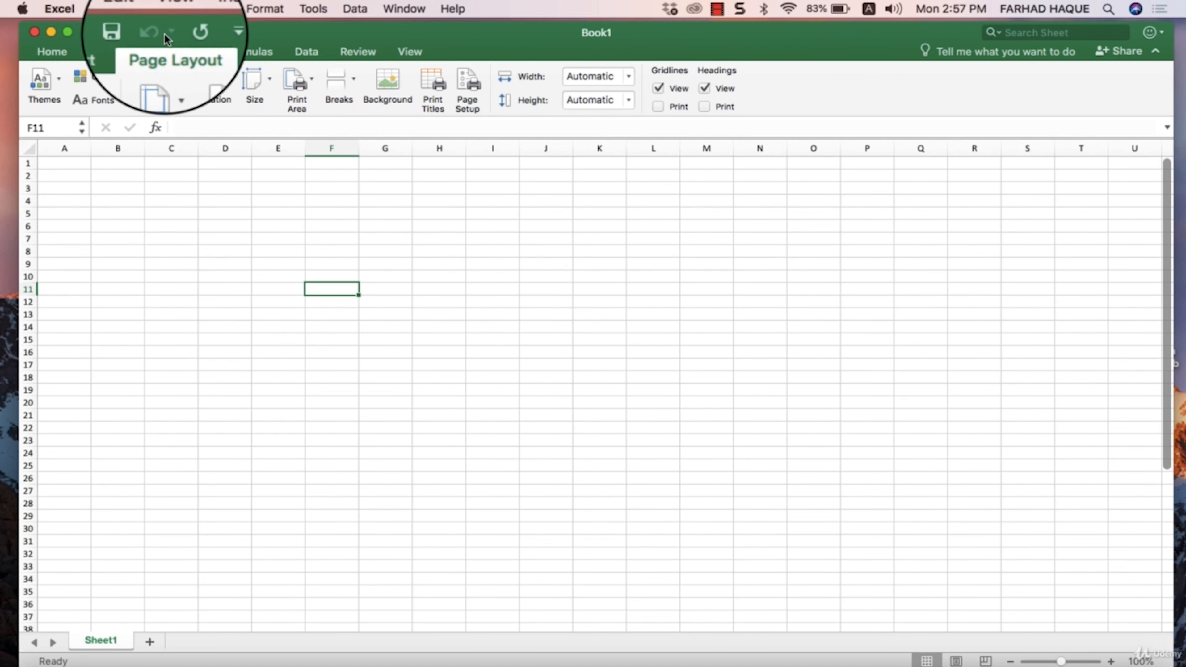
# - Enter the text "gggg" in cell D9
pyautogui.click(217, 259)
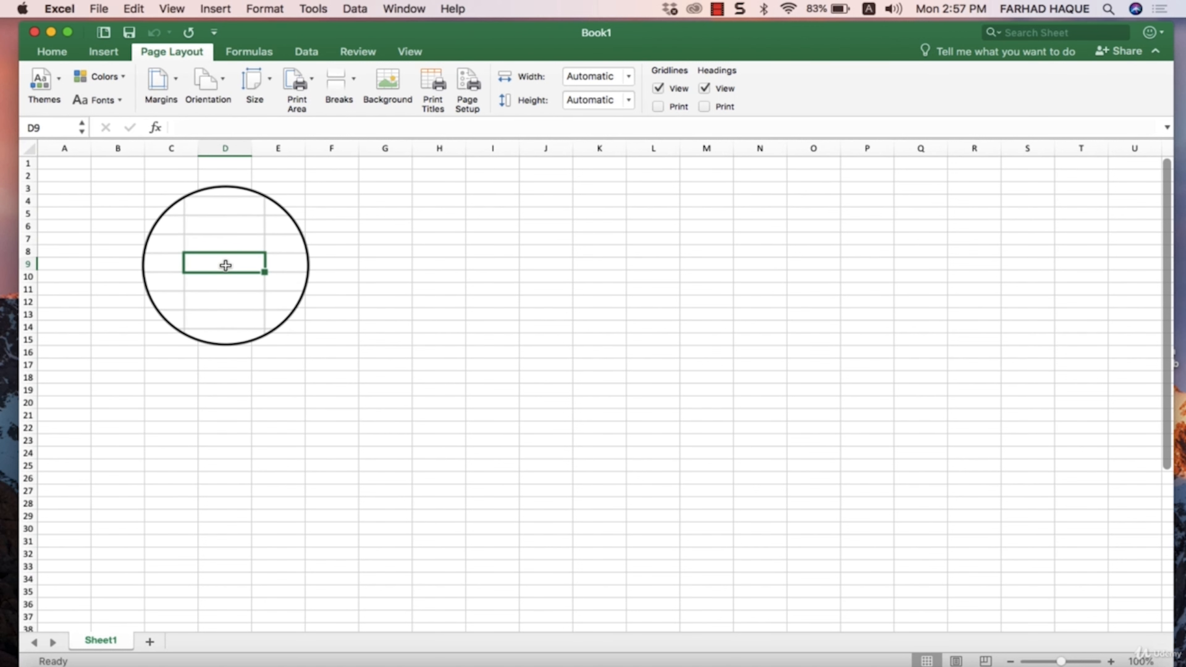
pyautogui.write('gggg')
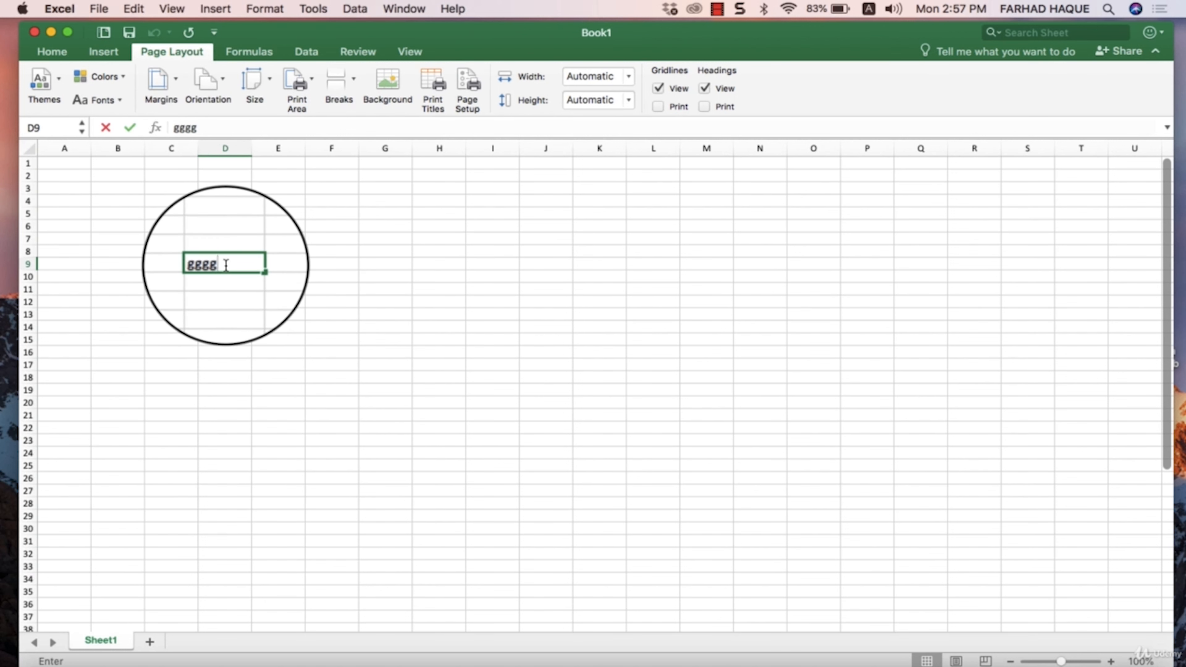
pyautogui.click(243, 225)
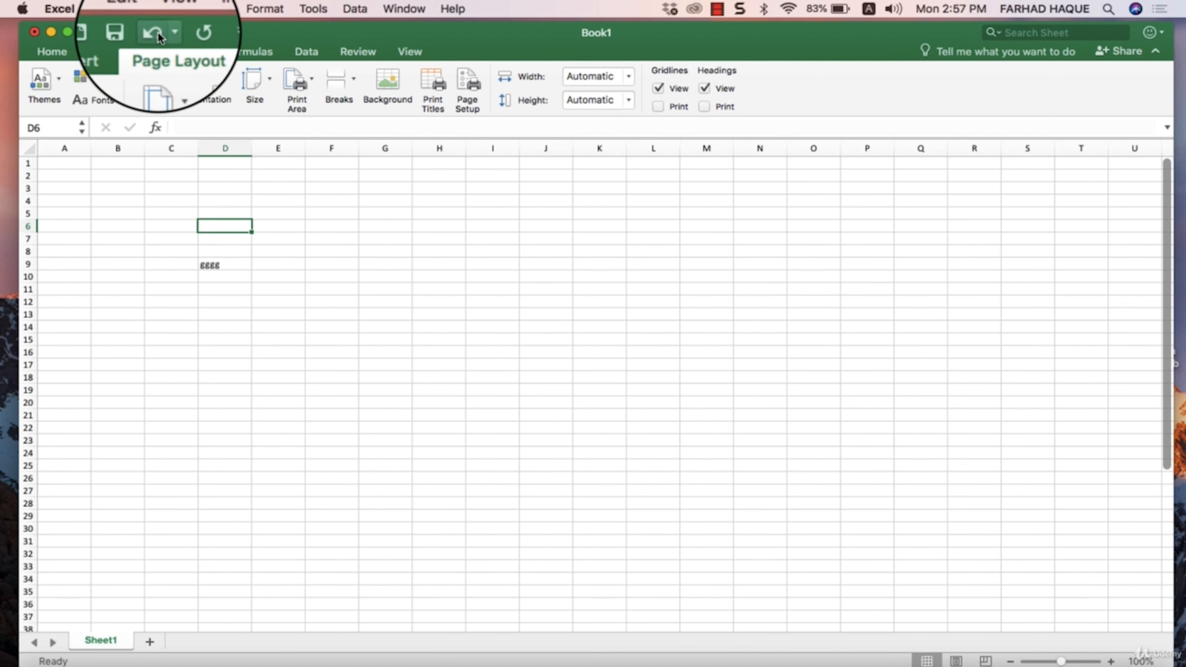
# - Undo the text entry in cell D9 and redo it
pyautogui.click(155, 30)
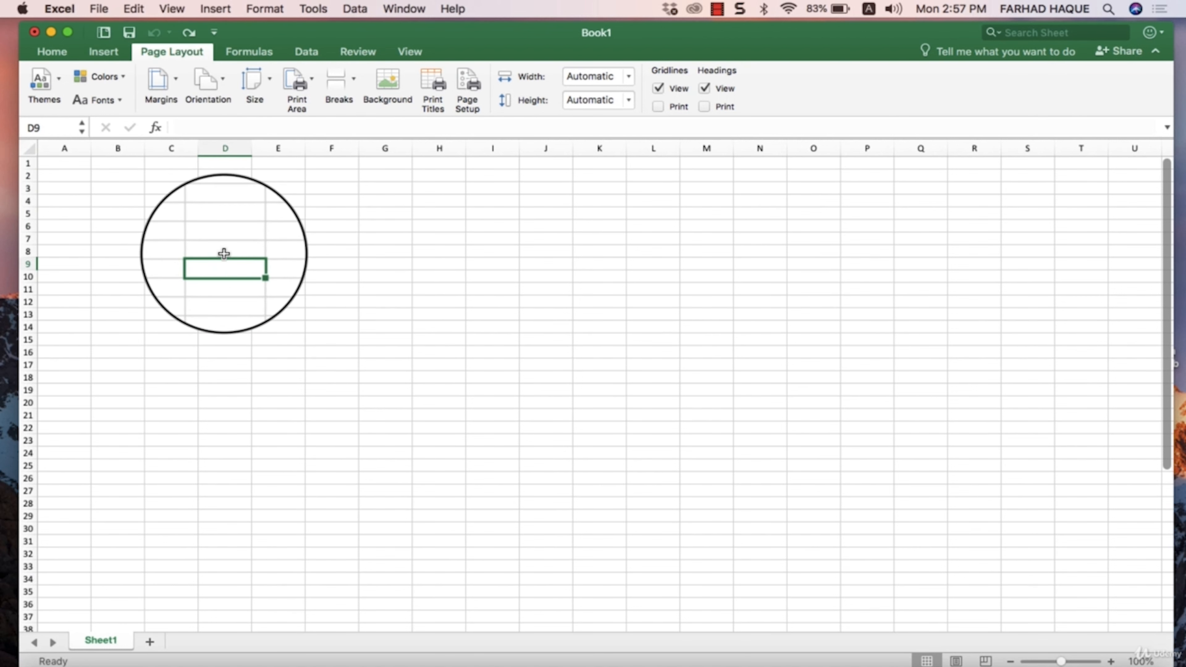
pyautogui.click(189, 33)
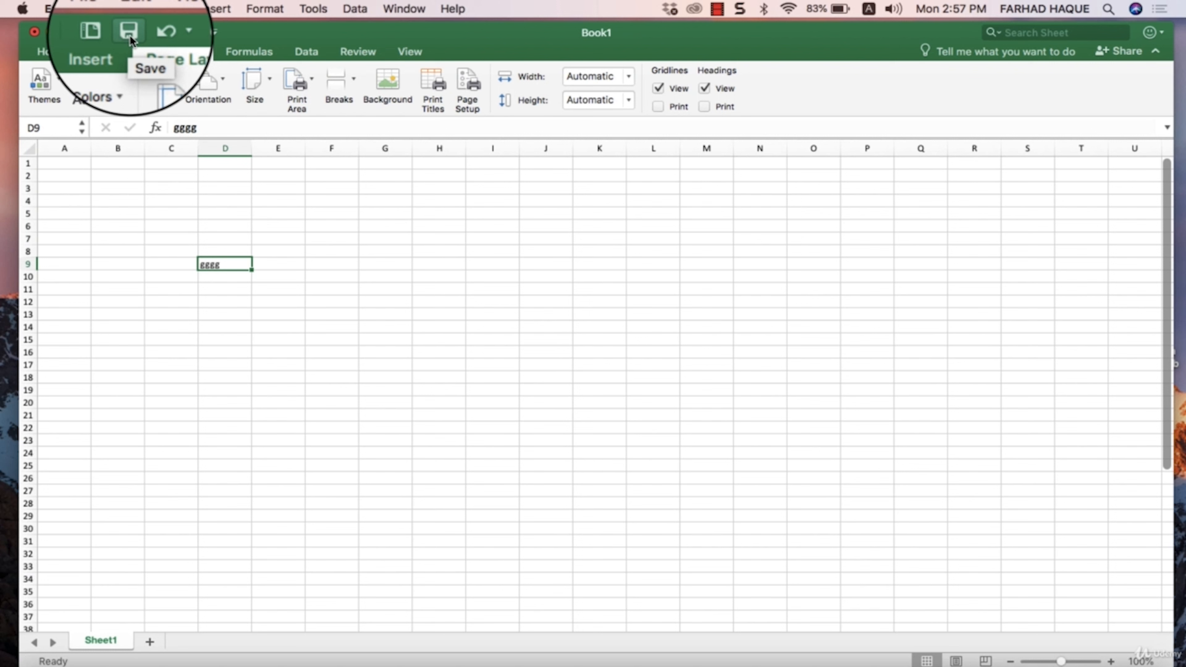
# - Add the Print command to the Quick Access Toolbar and use it to open the print dialog for Book1
pyautogui.click(213, 34)
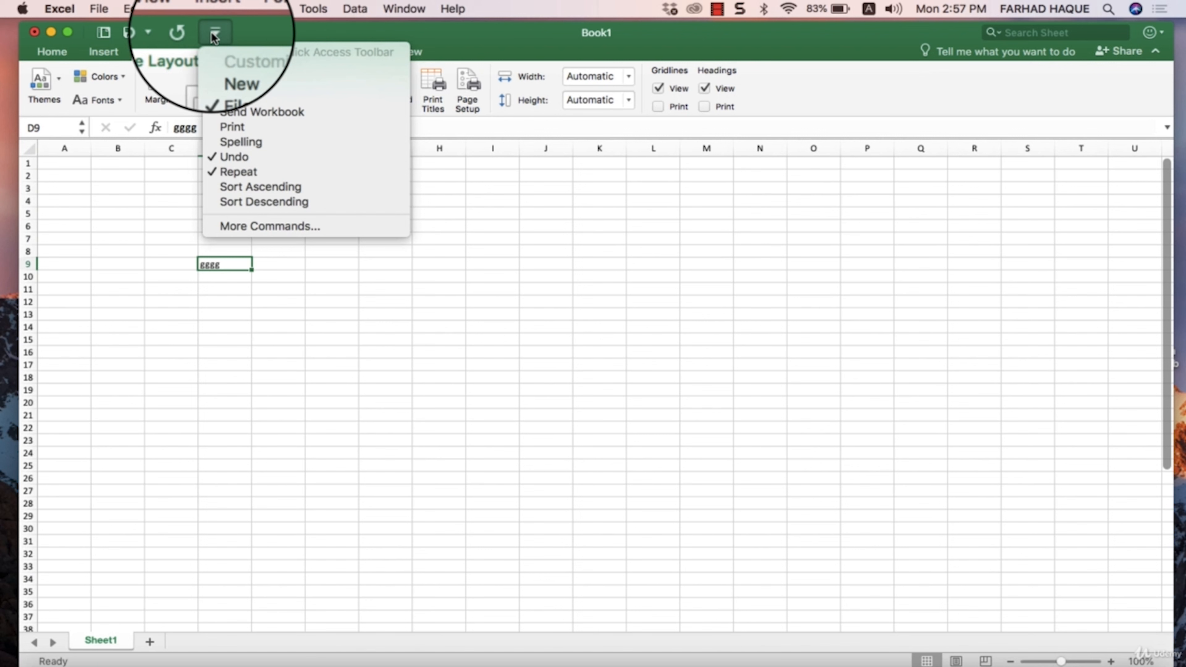
pyautogui.click(214, 34)
pyautogui.click(214, 34)
pyautogui.click(214, 34)
pyautogui.click(214, 34)
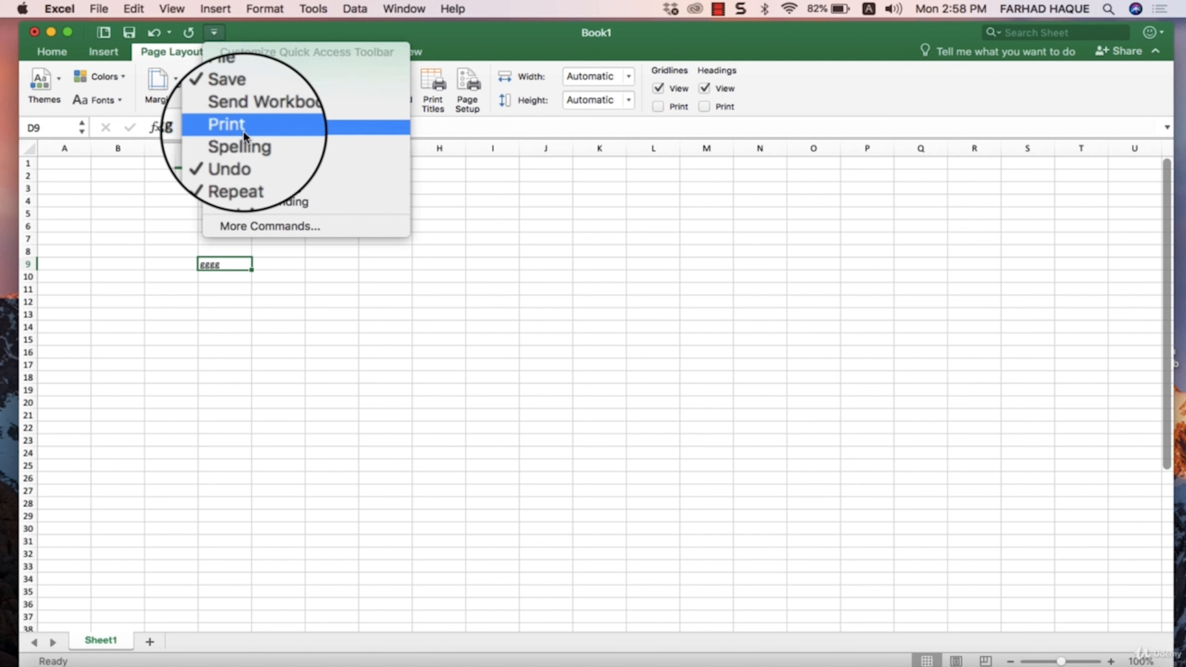
pyautogui.click(243, 131)
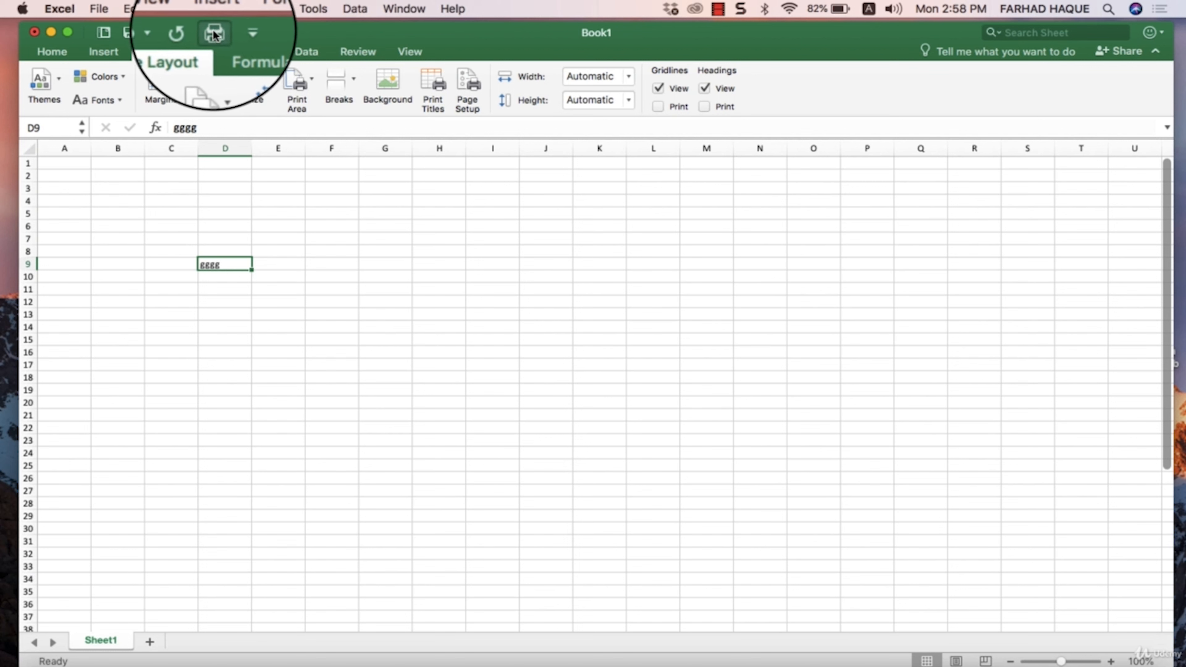
pyautogui.click(214, 34)
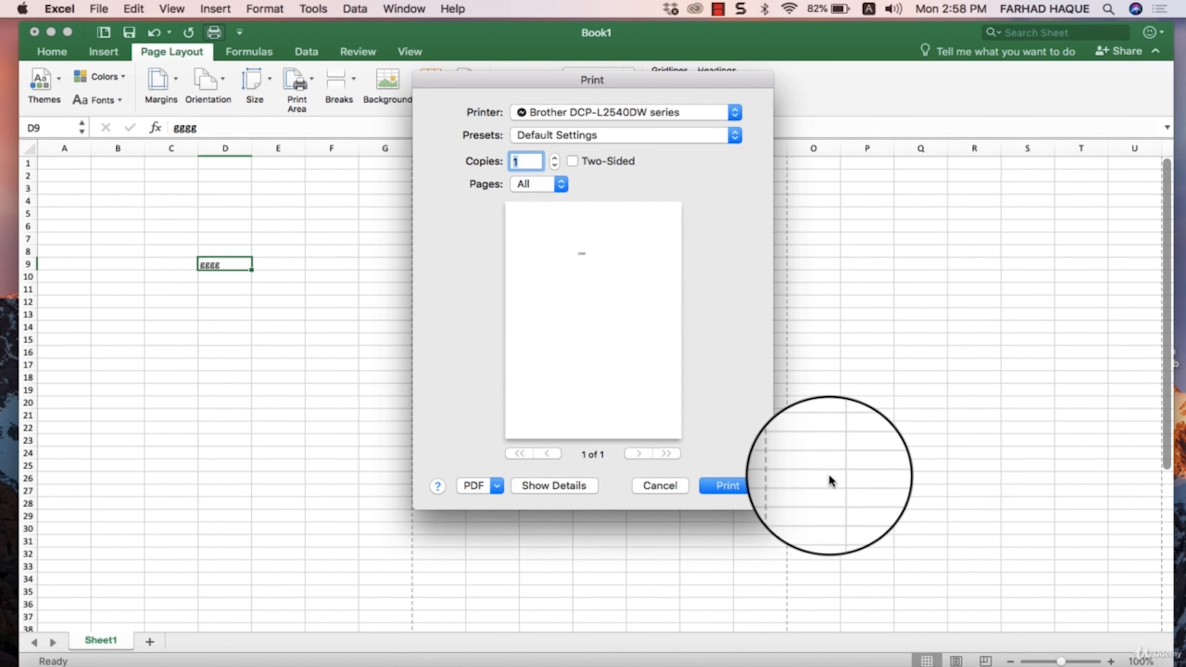
# - Leave the print dialog without printing and add the Insert Table command to the Quick Access Toolbar
pyautogui.click(678, 486)
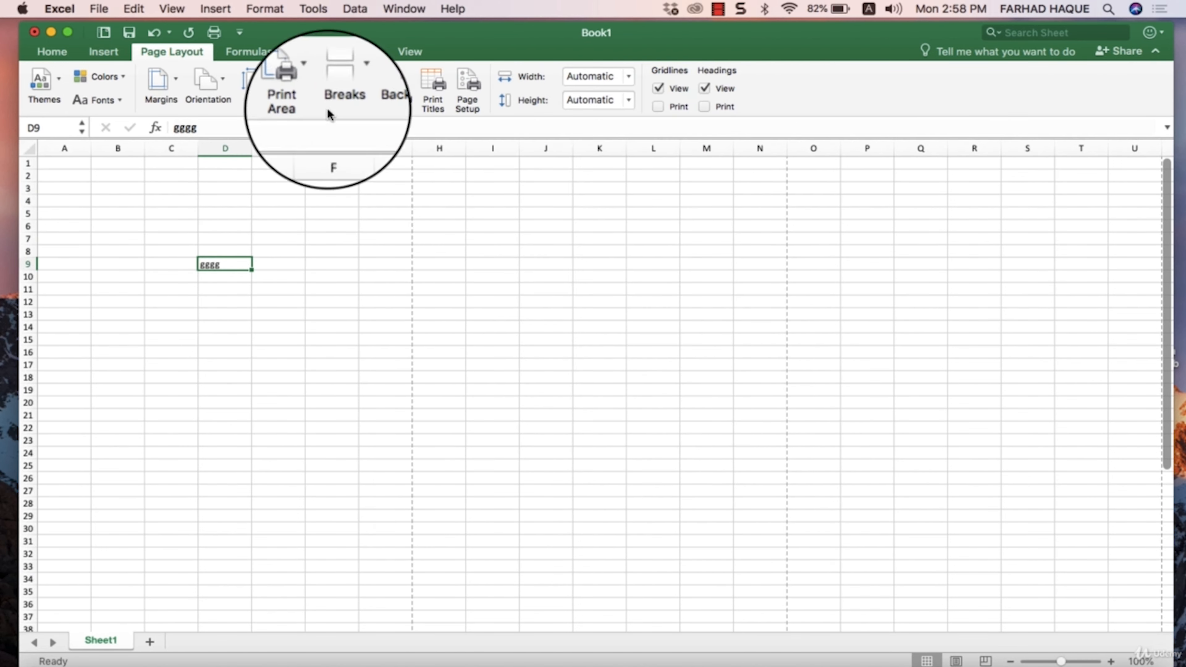
pyautogui.click(240, 32)
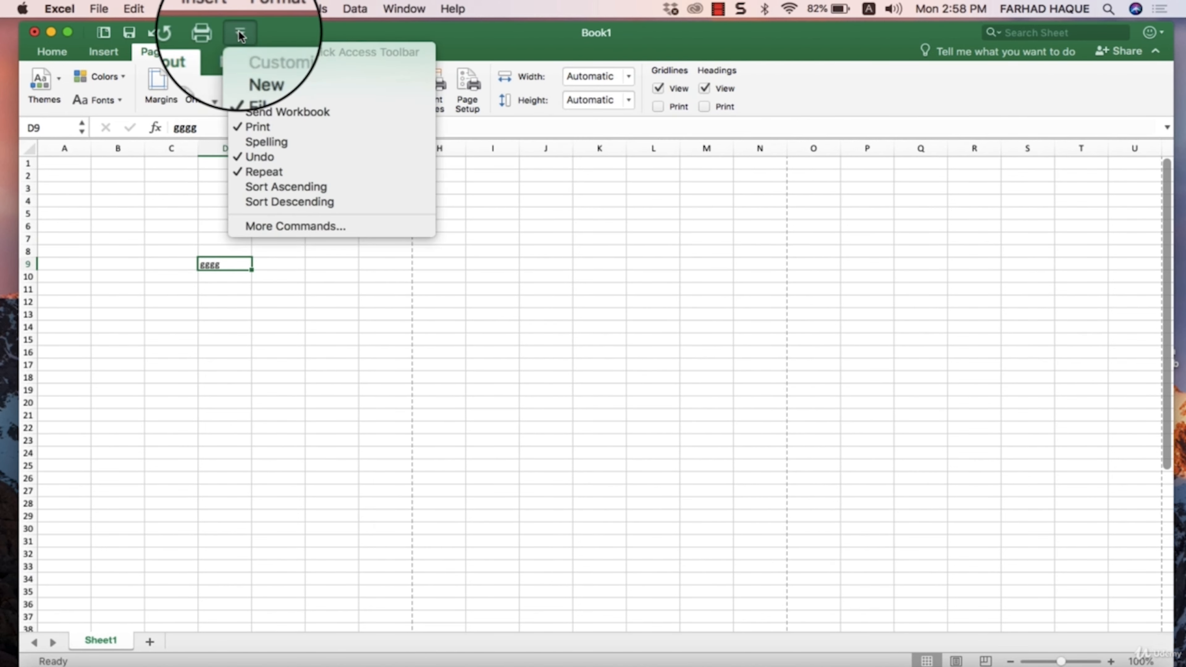
pyautogui.click(290, 225)
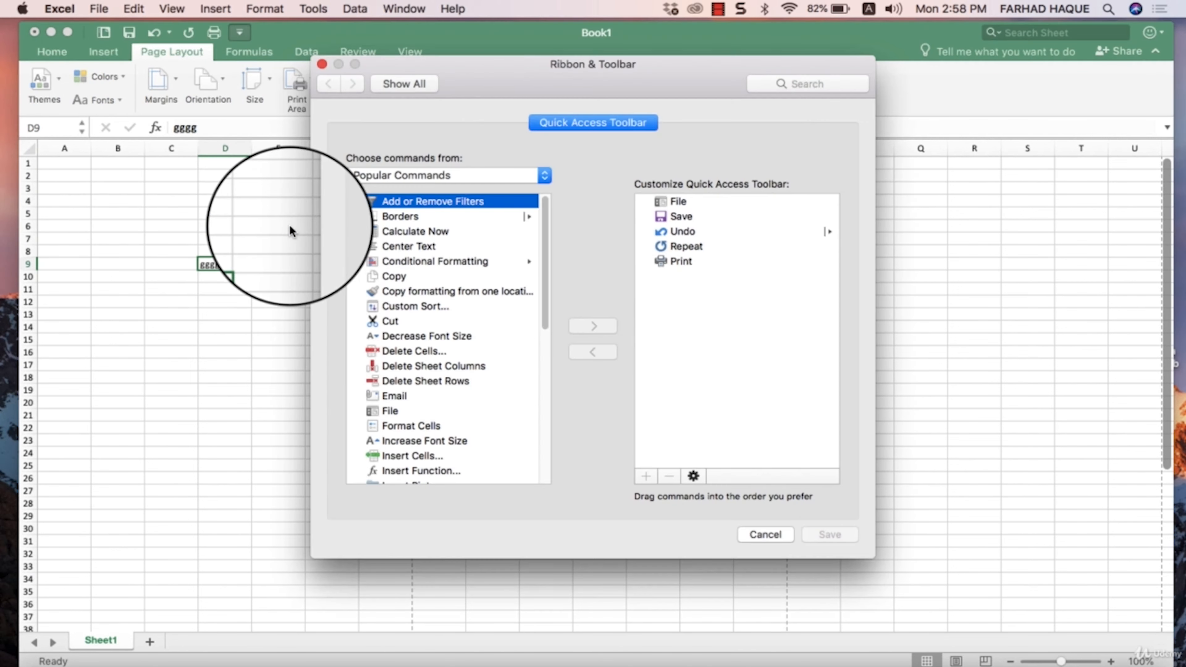
pyautogui.scroll(-10, 413, 343)
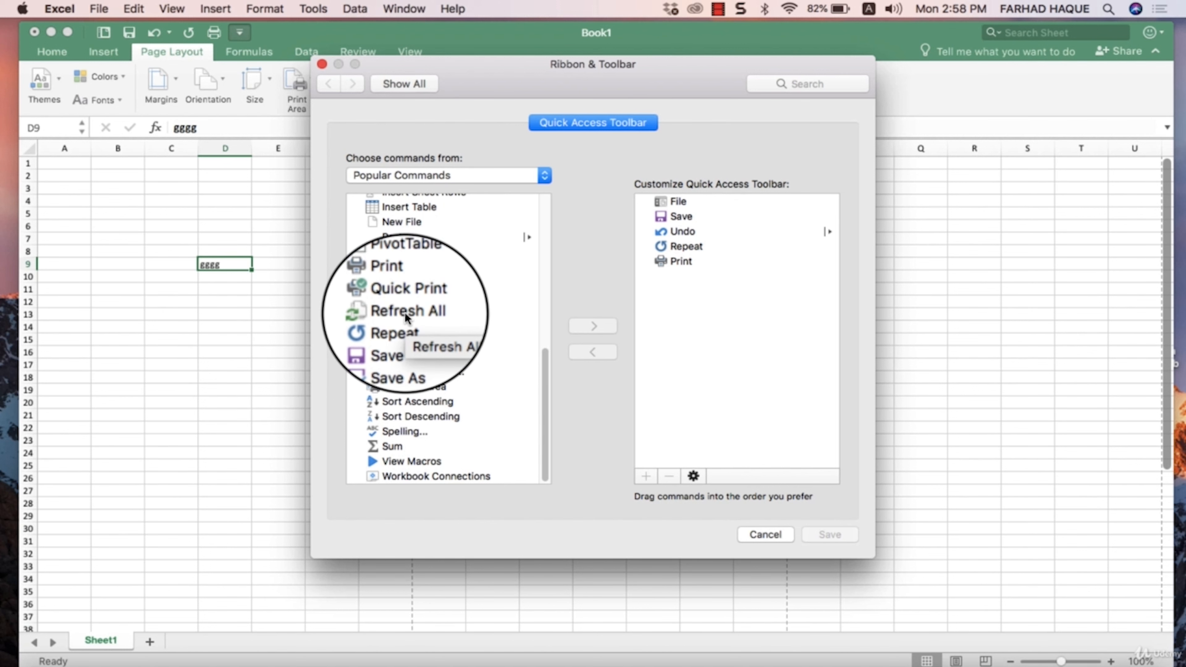
pyautogui.scroll(3, 403, 299)
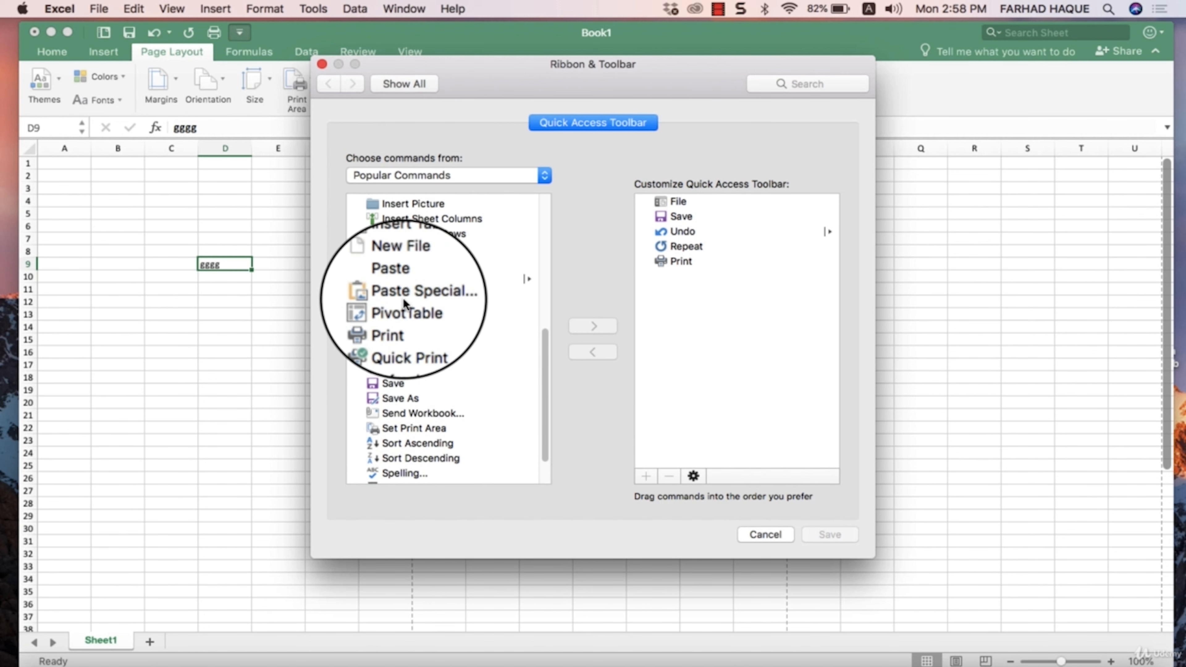
pyautogui.scroll(1, 404, 300)
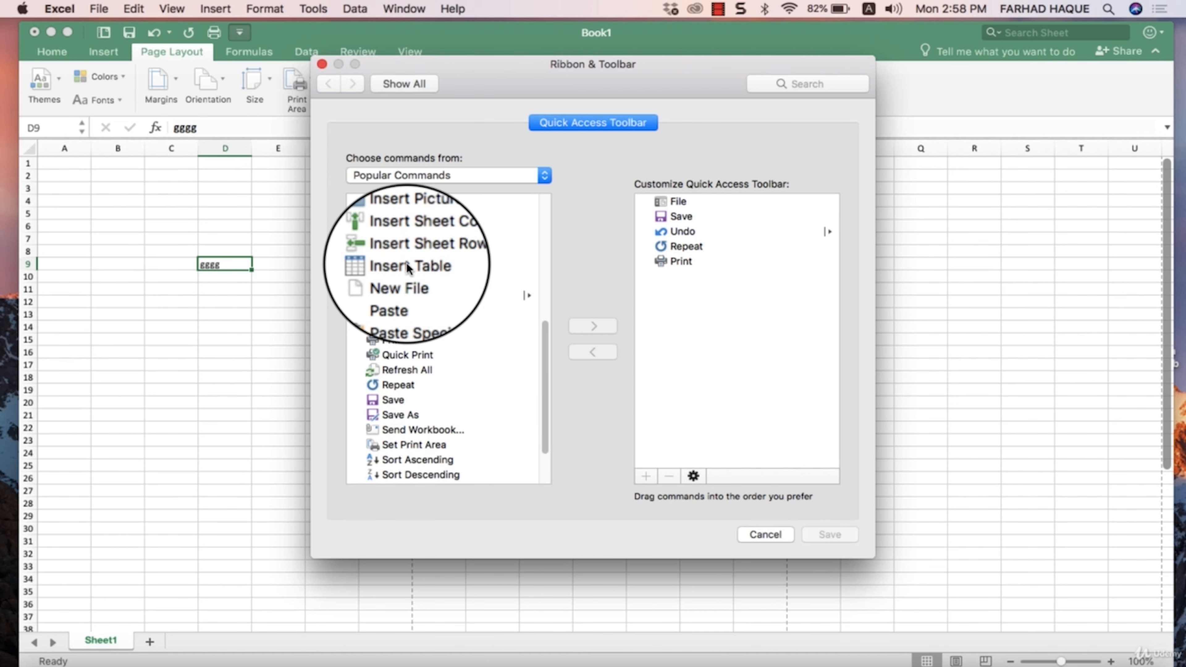
pyautogui.click(407, 264)
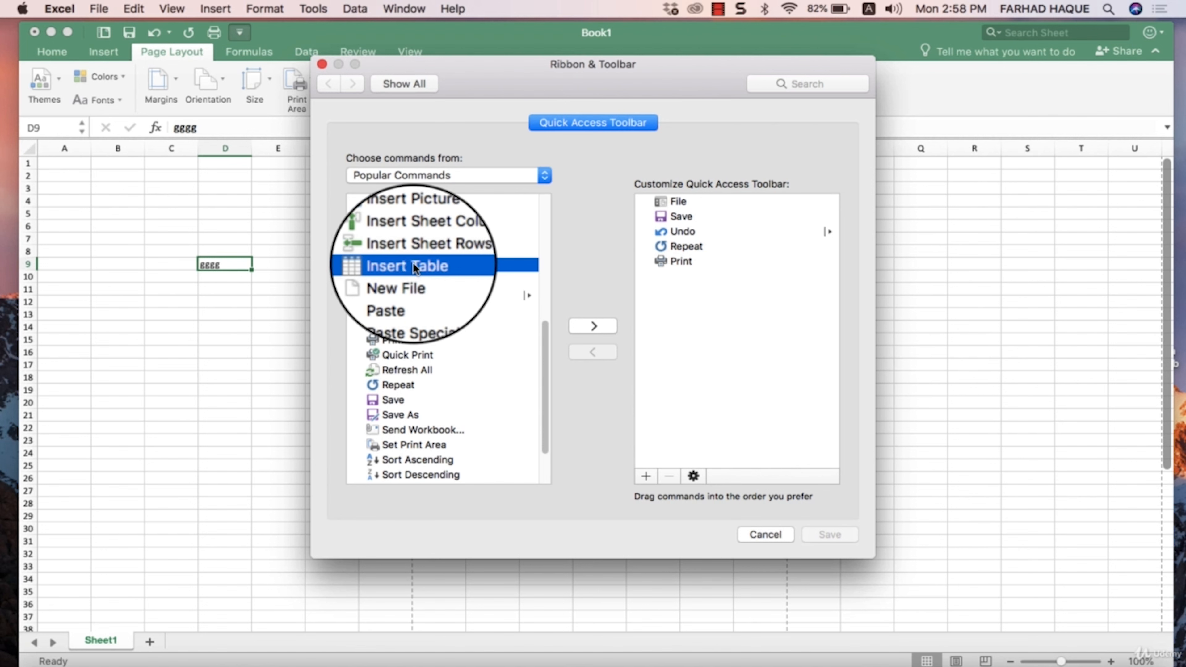
pyautogui.click(591, 329)
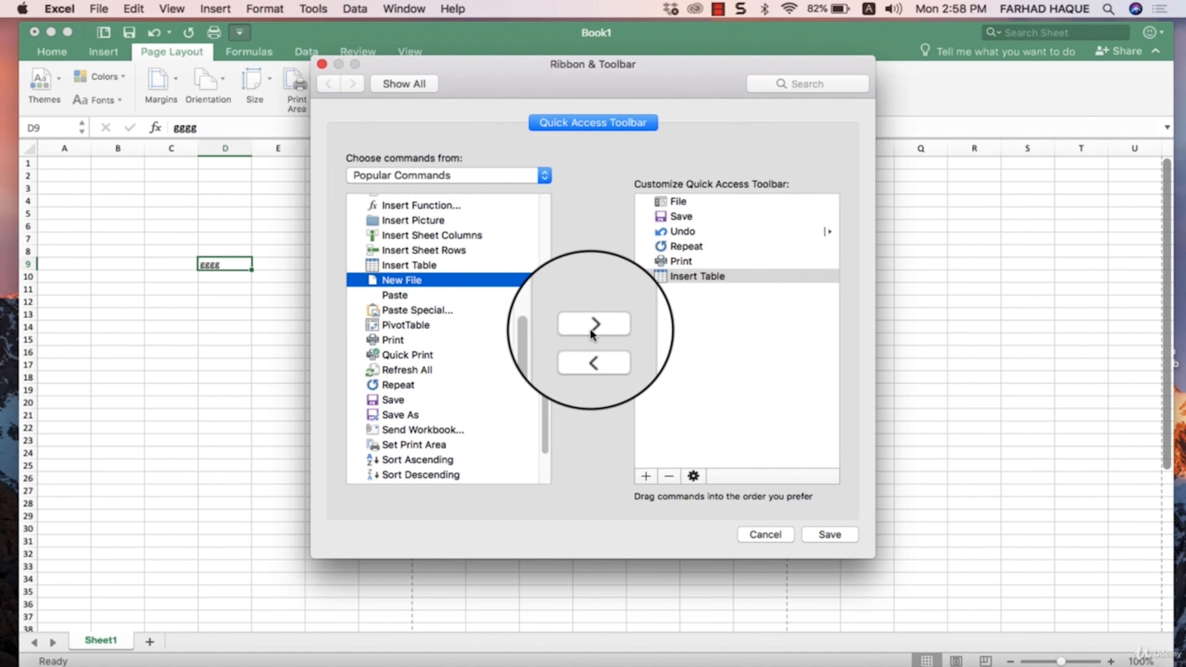
pyautogui.click(831, 535)
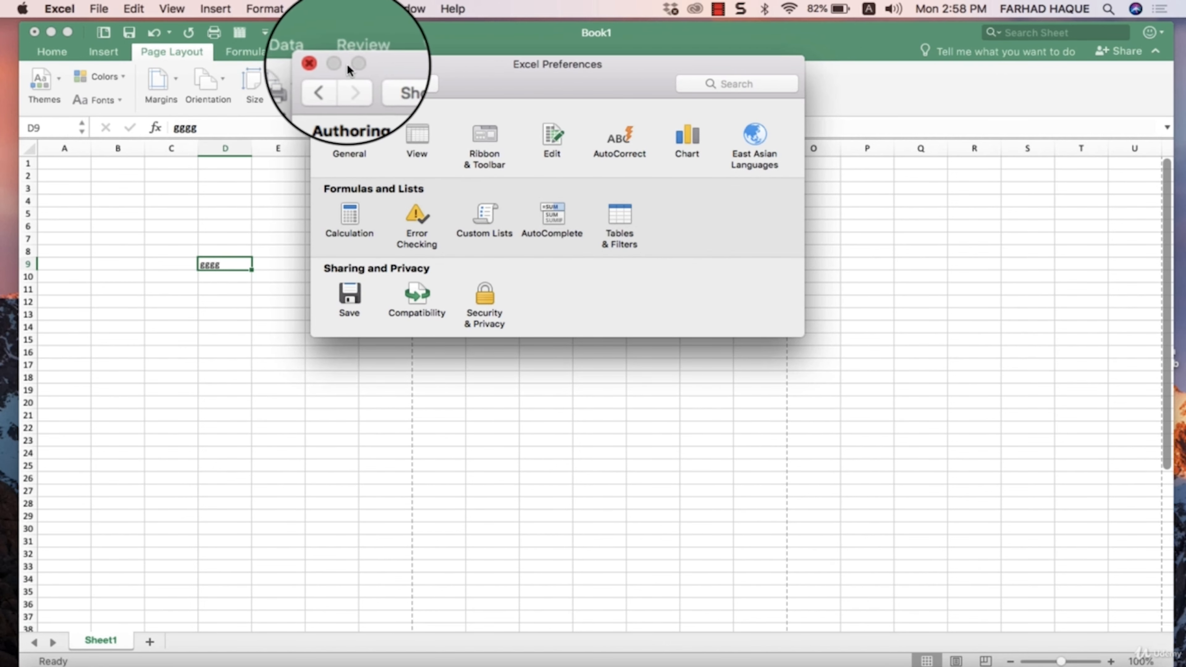
pyautogui.click(326, 64)
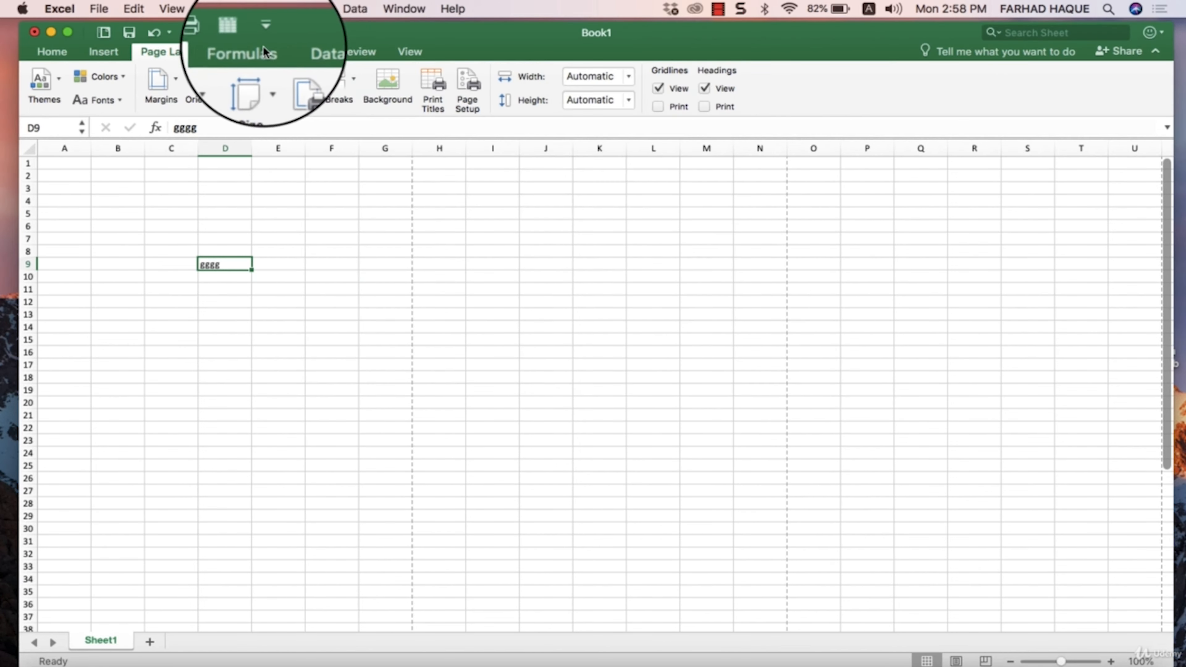
# - Use the new Insert Table command to open the Create Table dialog for cell D9, and leave it without creating a table
pyautogui.click(239, 33)
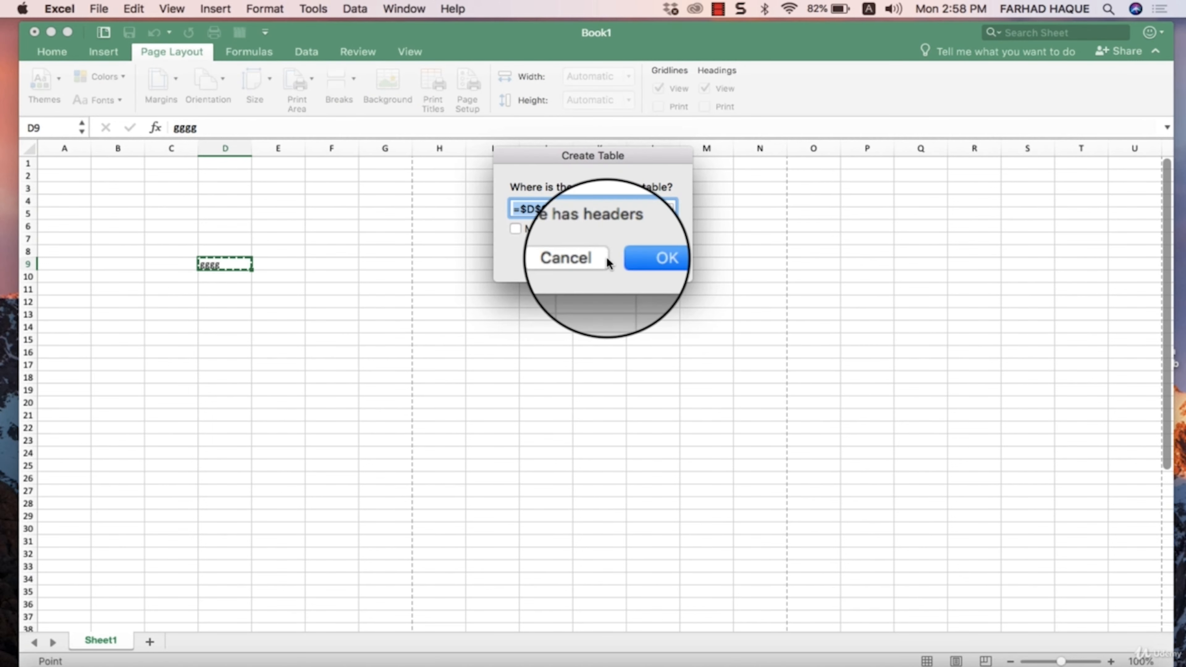
pyautogui.click(584, 263)
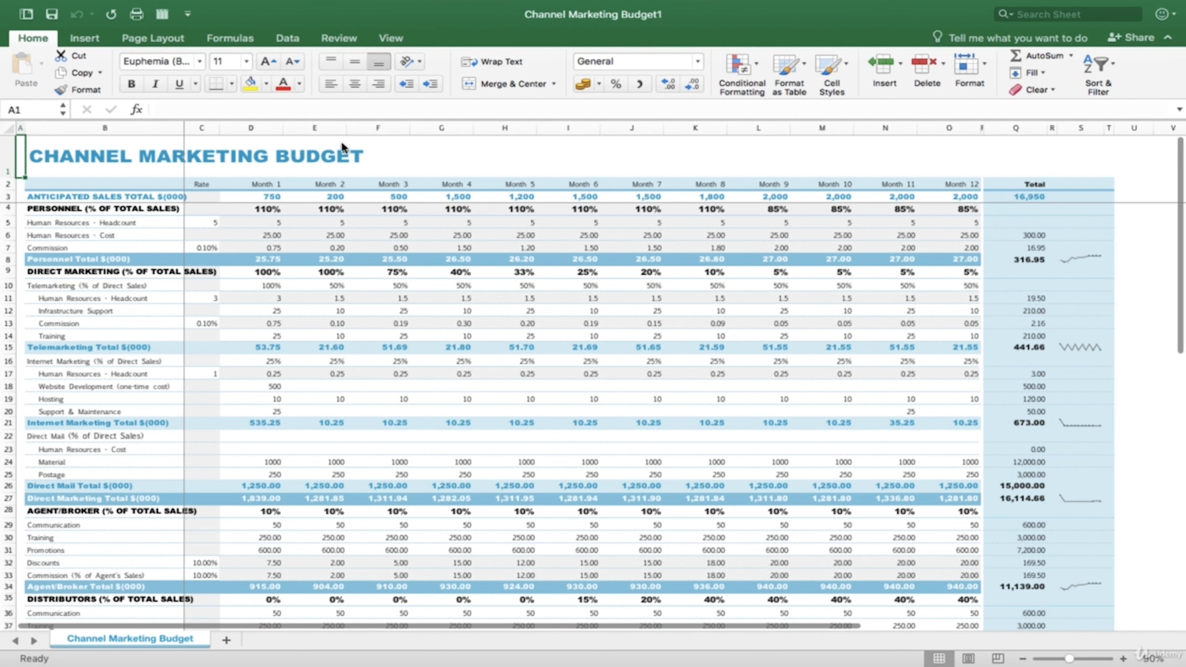
# - Look through the Channel Marketing Budget sheet, from its title and month headings to the expense sections further down
pyautogui.moveTo(572, 3)
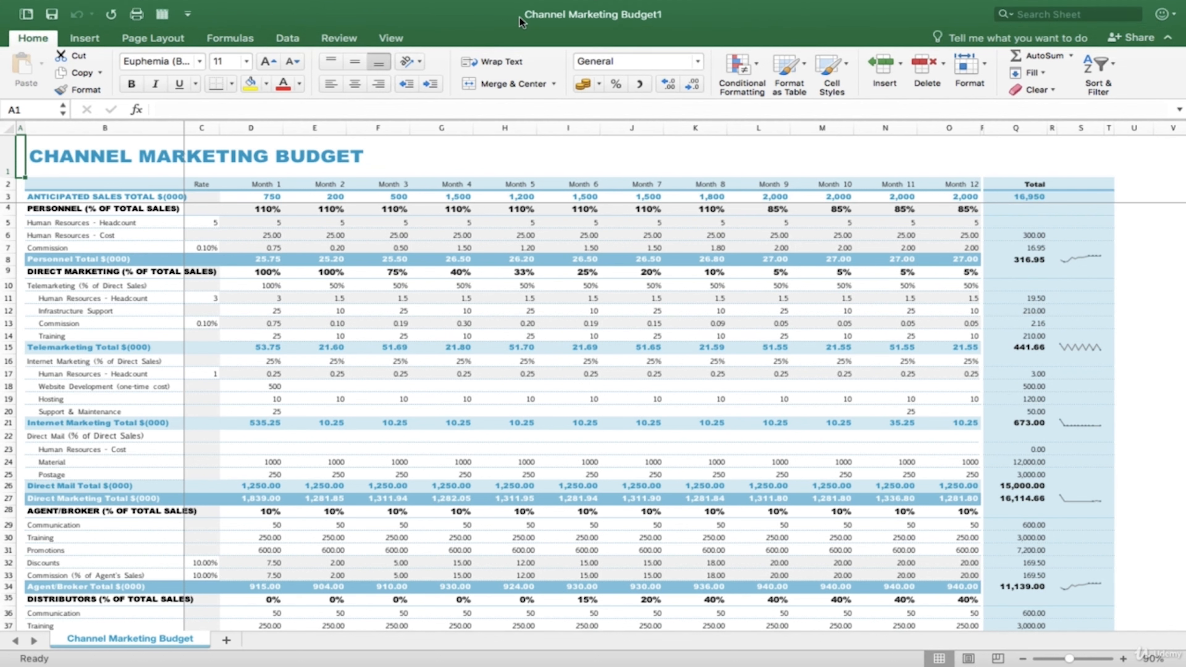
pyautogui.scroll(-1, 517, 326)
pyautogui.scroll(1, 517, 327)
pyautogui.scroll(-2, 216, 521)
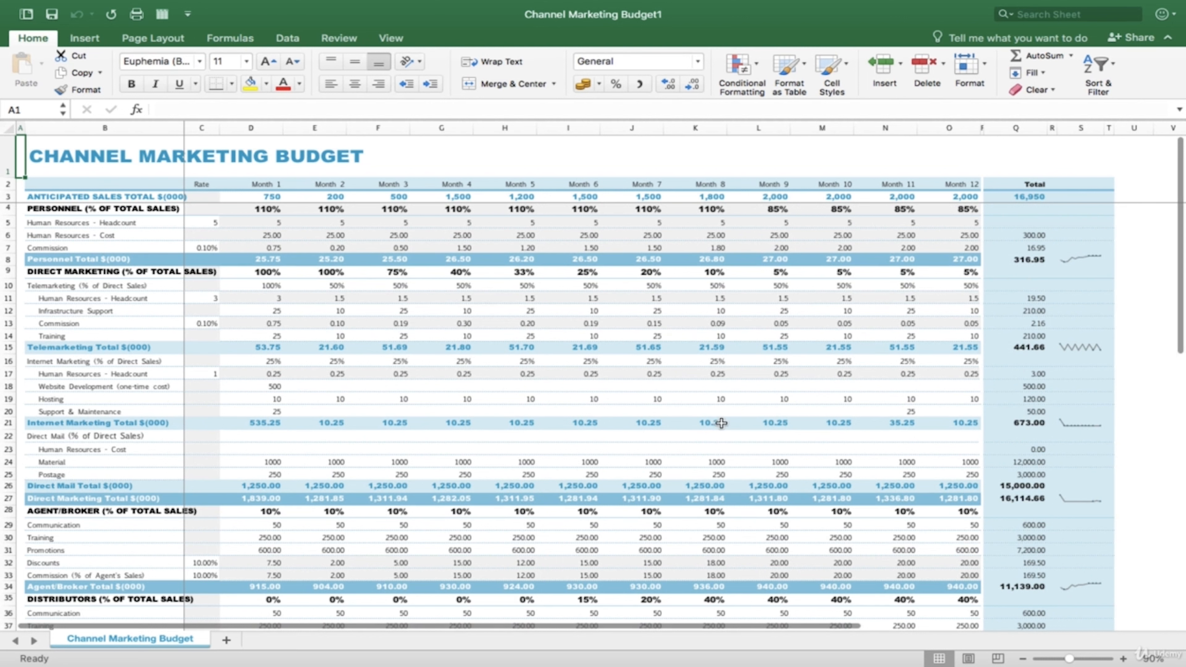
pyautogui.scroll(-6, 750, 451)
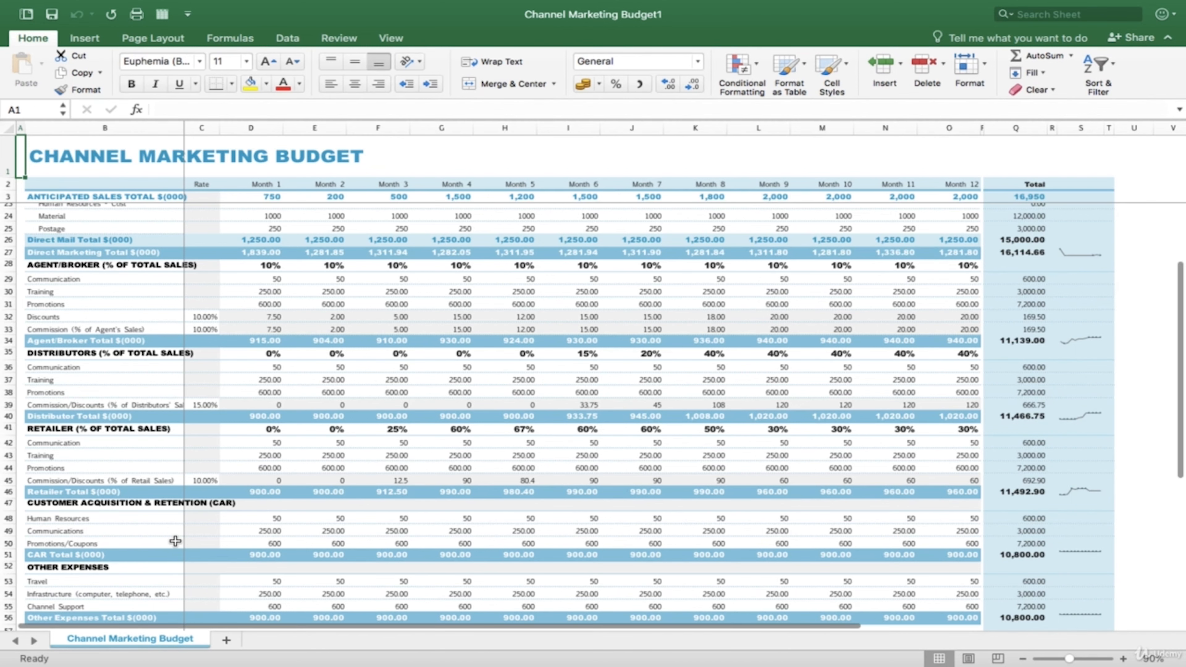
pyautogui.scroll(5, 419, 521)
pyautogui.scroll(2, 418, 521)
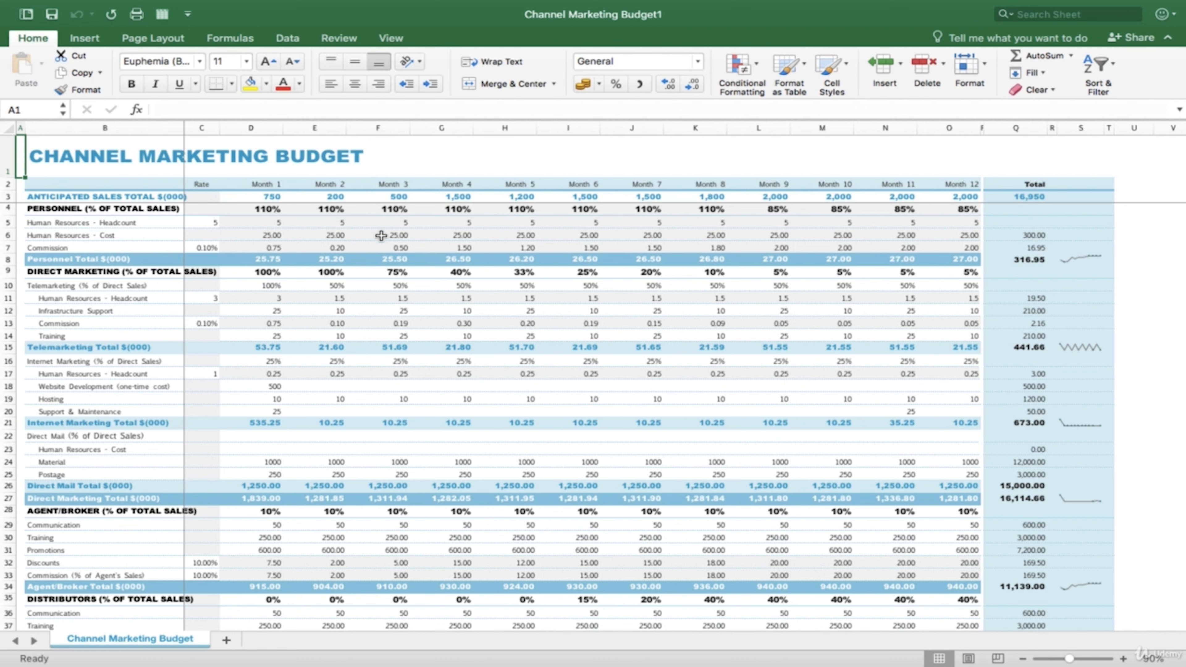
# - Select column F, row 11 and column G one after another to compare columns with rows
pyautogui.click(376, 129)
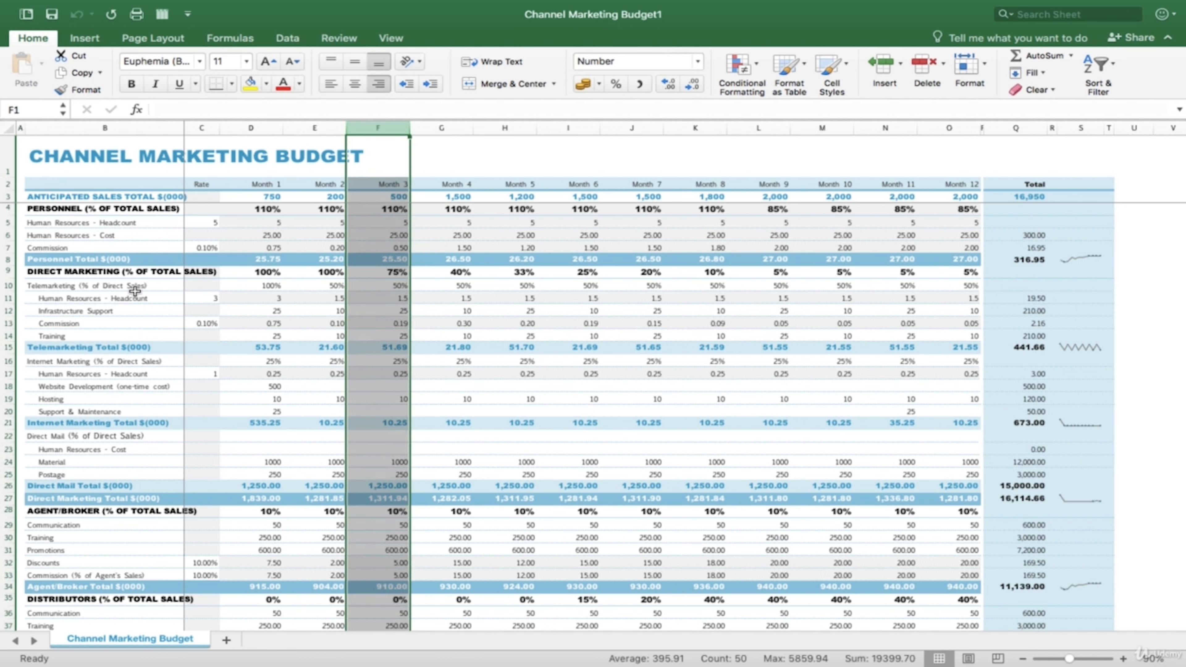
pyautogui.click(4, 430)
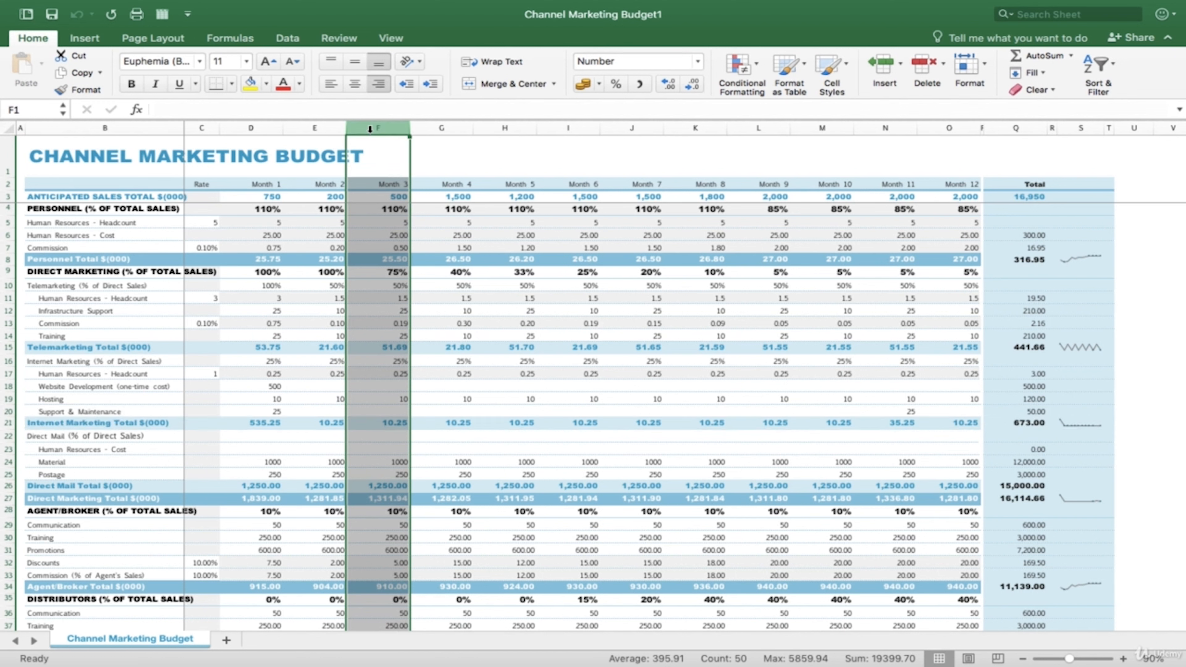
pyautogui.click(11, 300)
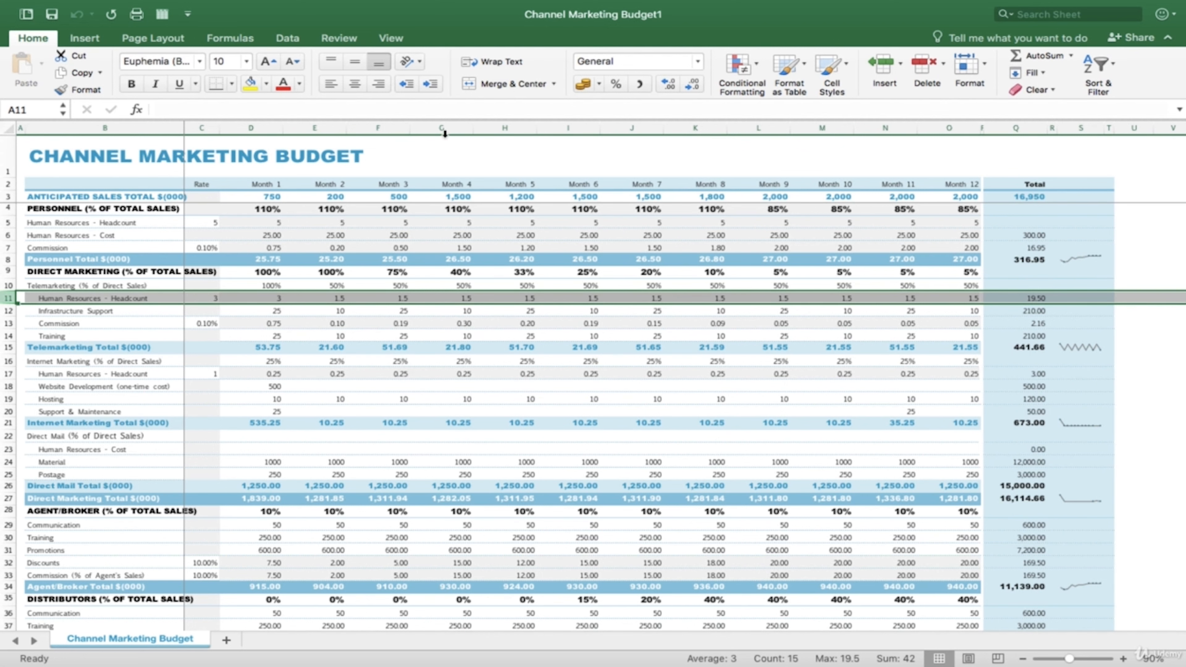
pyautogui.click(423, 127)
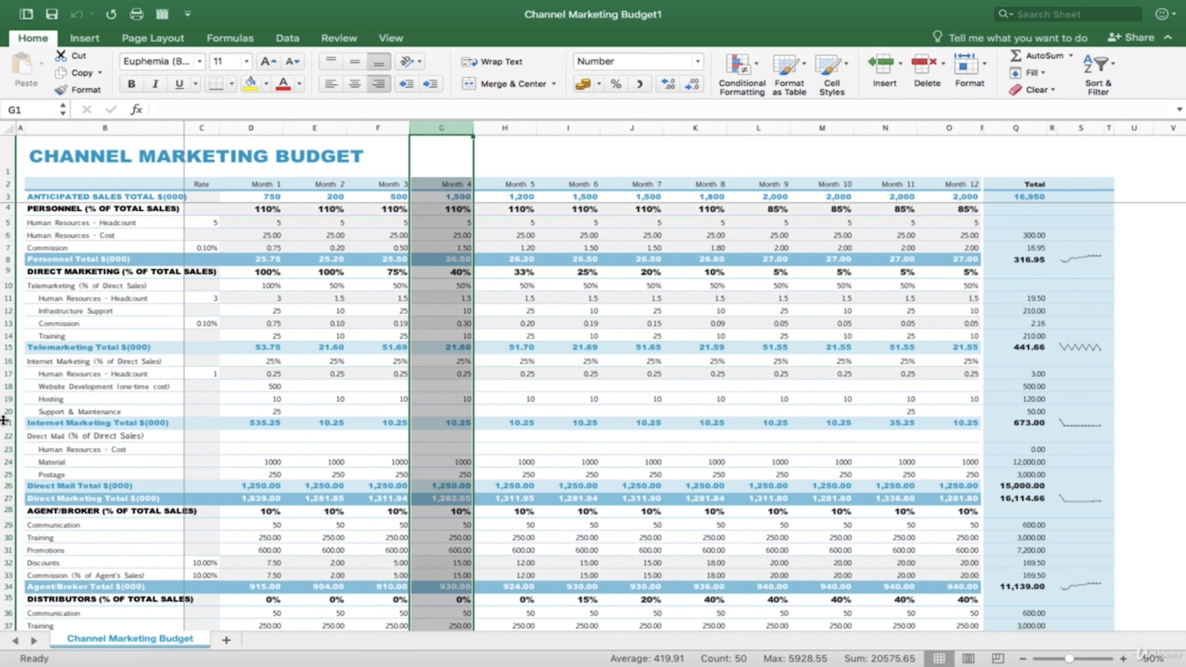
# - Select cells F19 and H19 in the Hosting row, and open H19 for editing without changing its value
pyautogui.click(360, 399)
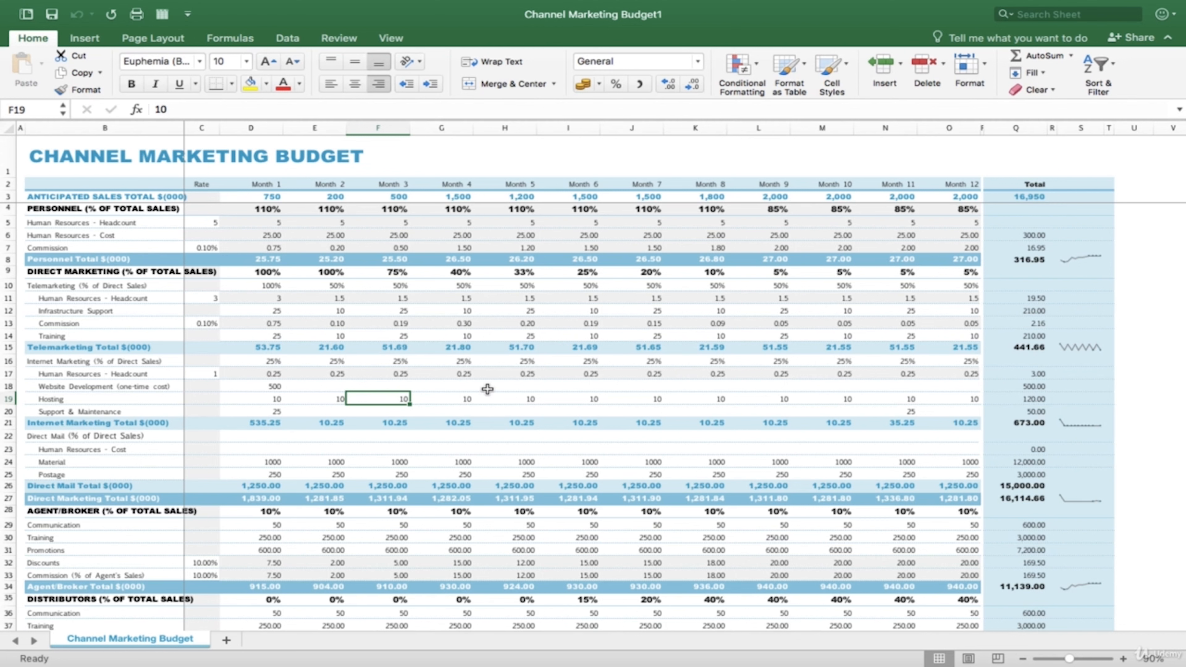
pyautogui.click(534, 400)
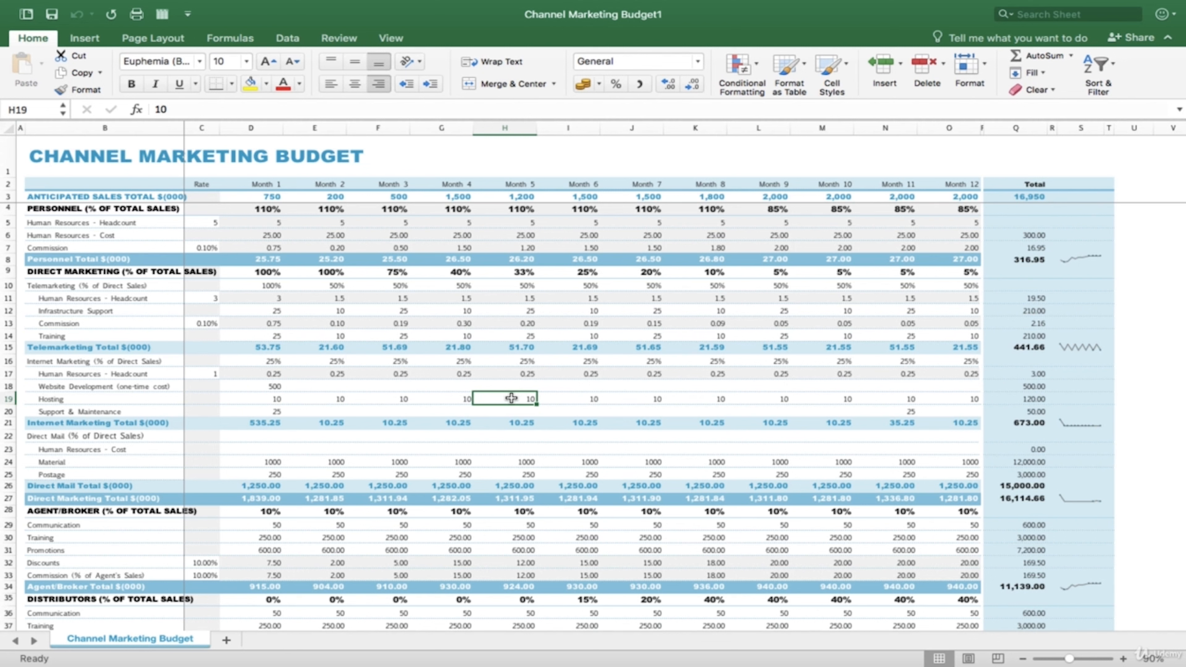
pyautogui.doubleClick(492, 399)
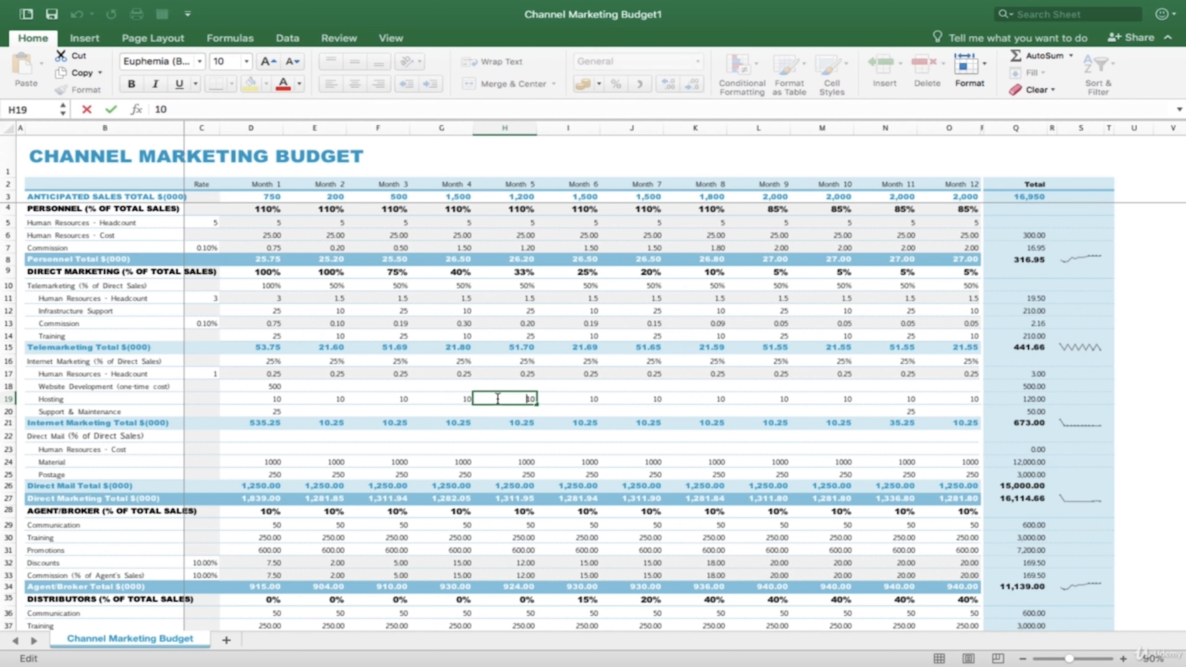
pyautogui.click(549, 398)
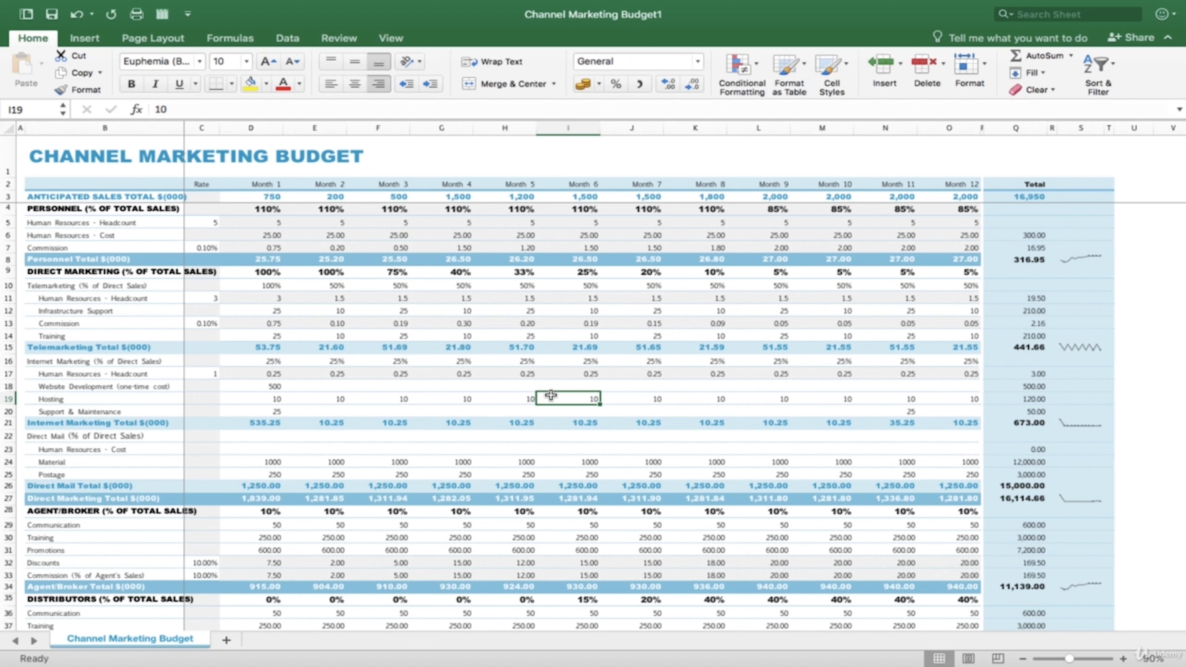
# - Select cell H19 again and check its cell reference in the Name Box
pyautogui.click(523, 396)
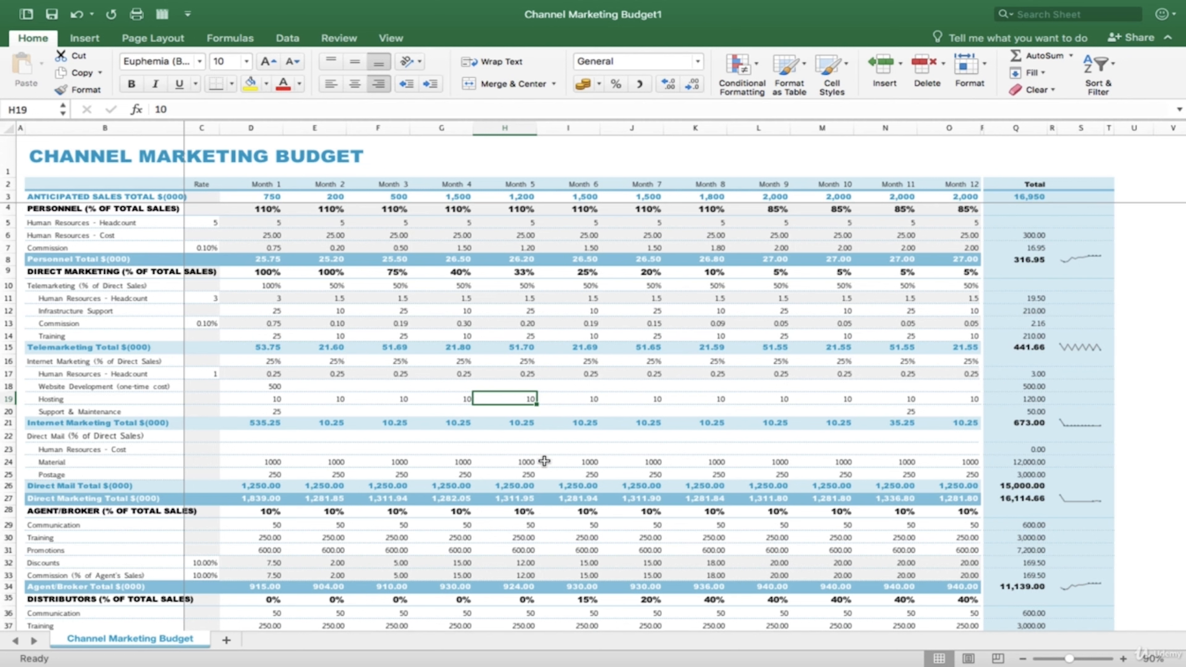
pyautogui.click(31, 110)
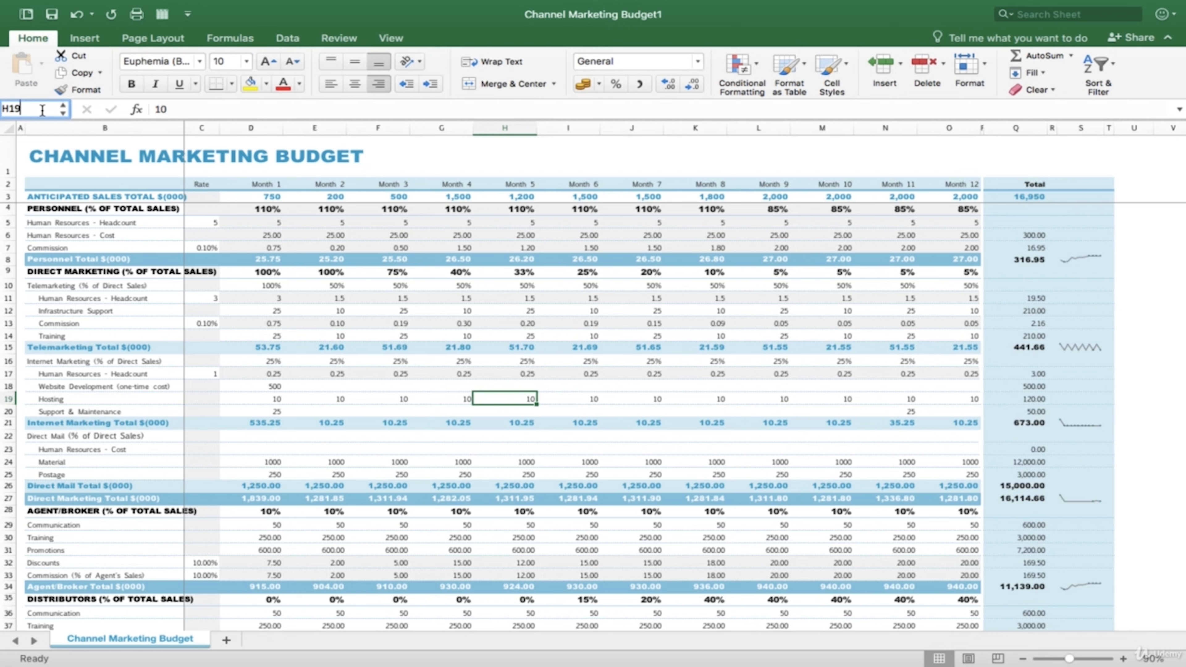
pyautogui.click(509, 401)
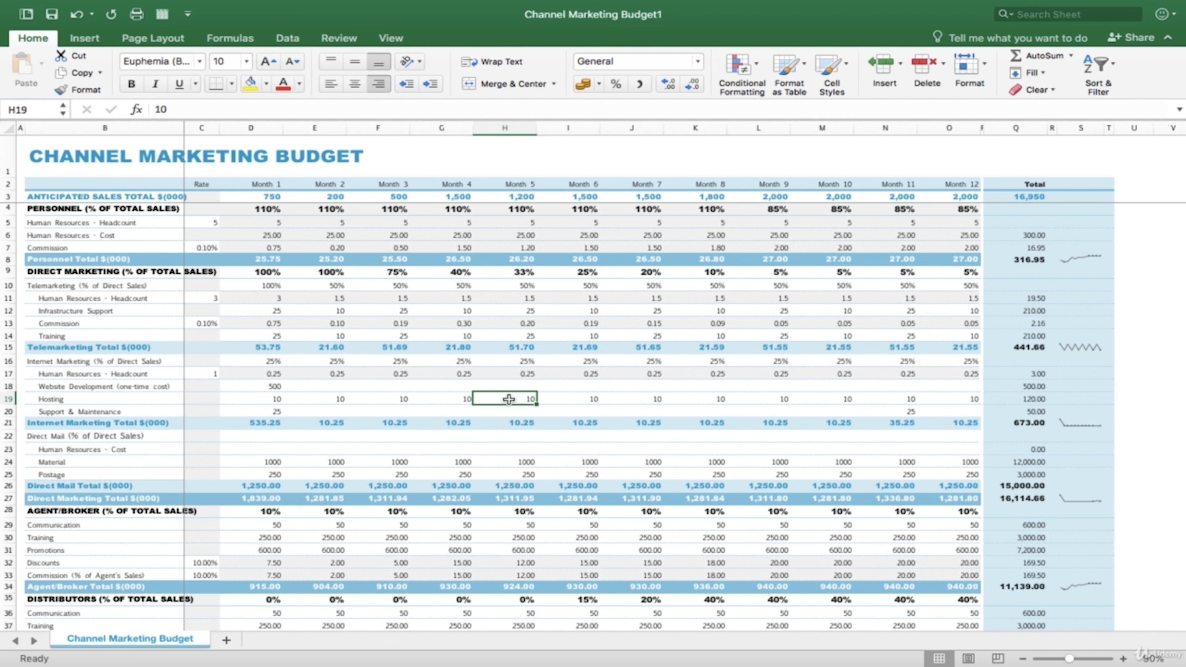
# - Select single cells in the month columns between rows 15 and 25 one after another, ending on cell J15
pyautogui.click(701, 400)
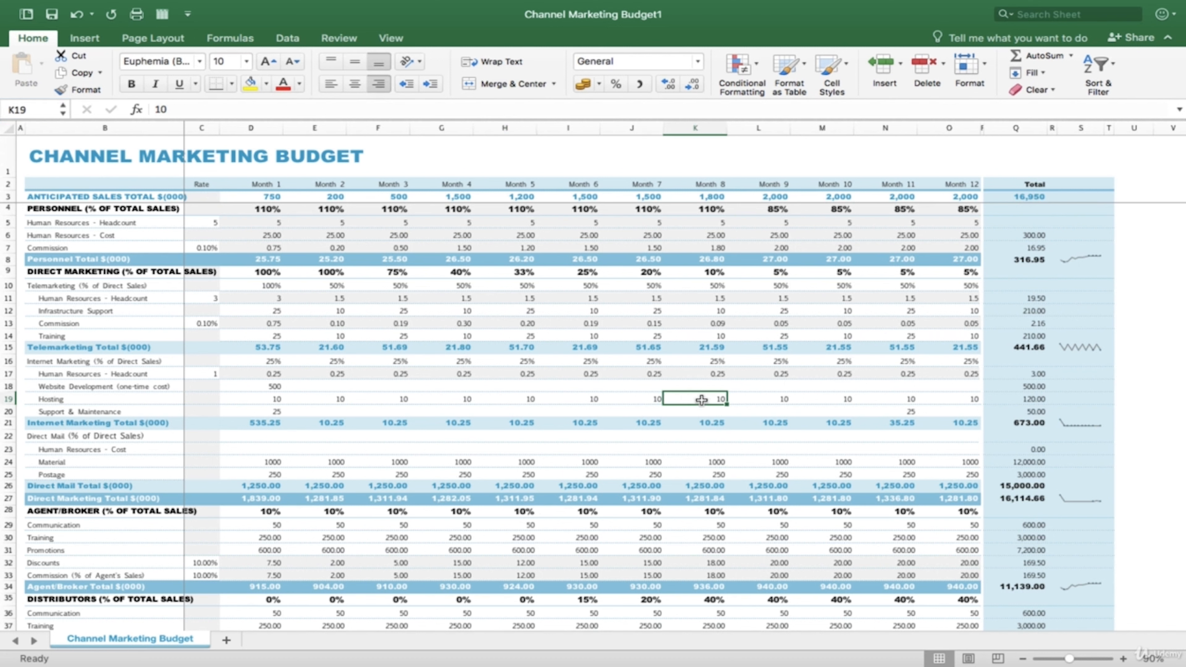
pyautogui.click(689, 446)
pyautogui.click(685, 400)
pyautogui.click(681, 433)
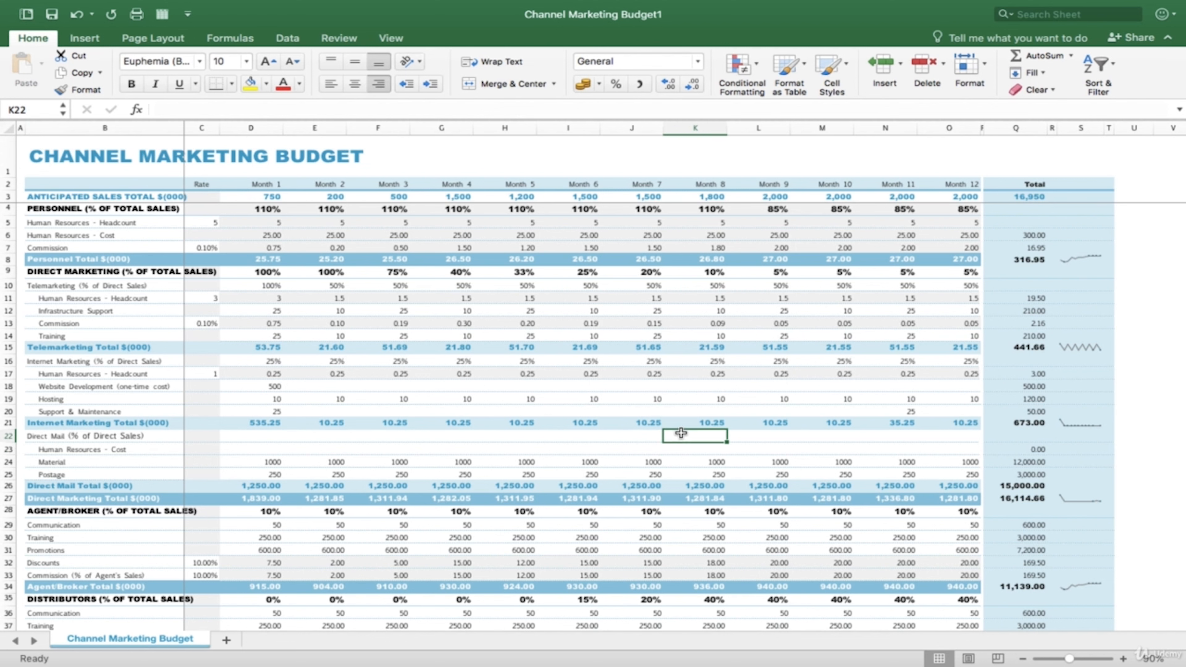
pyautogui.click(618, 469)
pyautogui.click(636, 416)
pyautogui.click(625, 392)
pyautogui.click(590, 385)
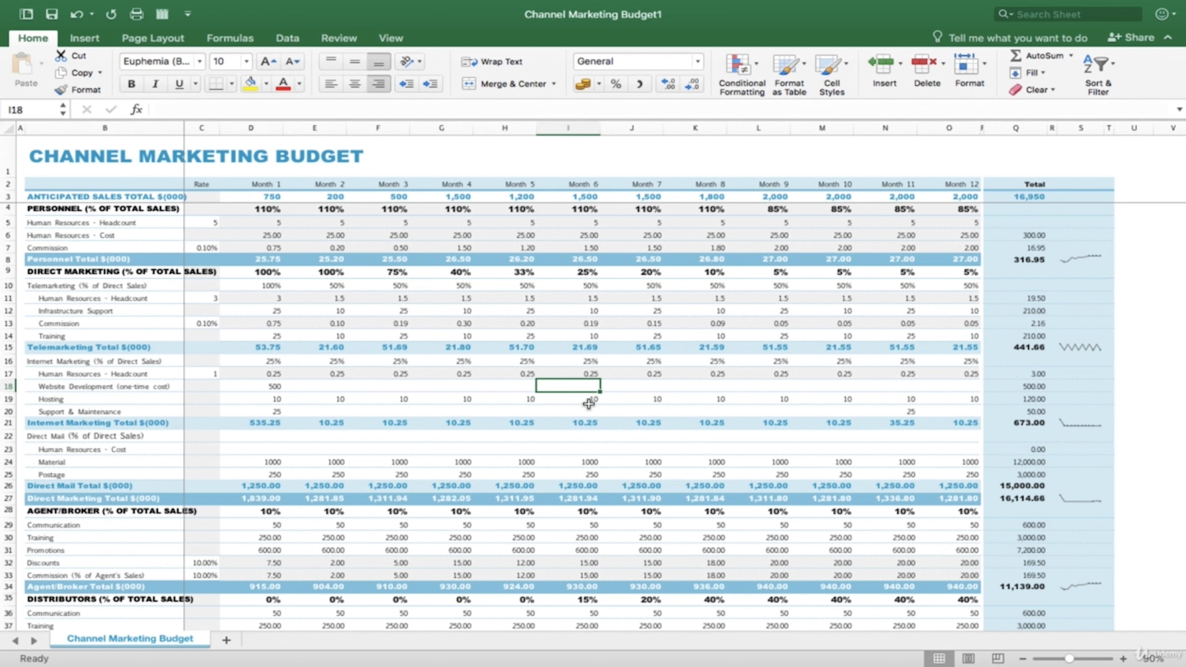
pyautogui.click(630, 387)
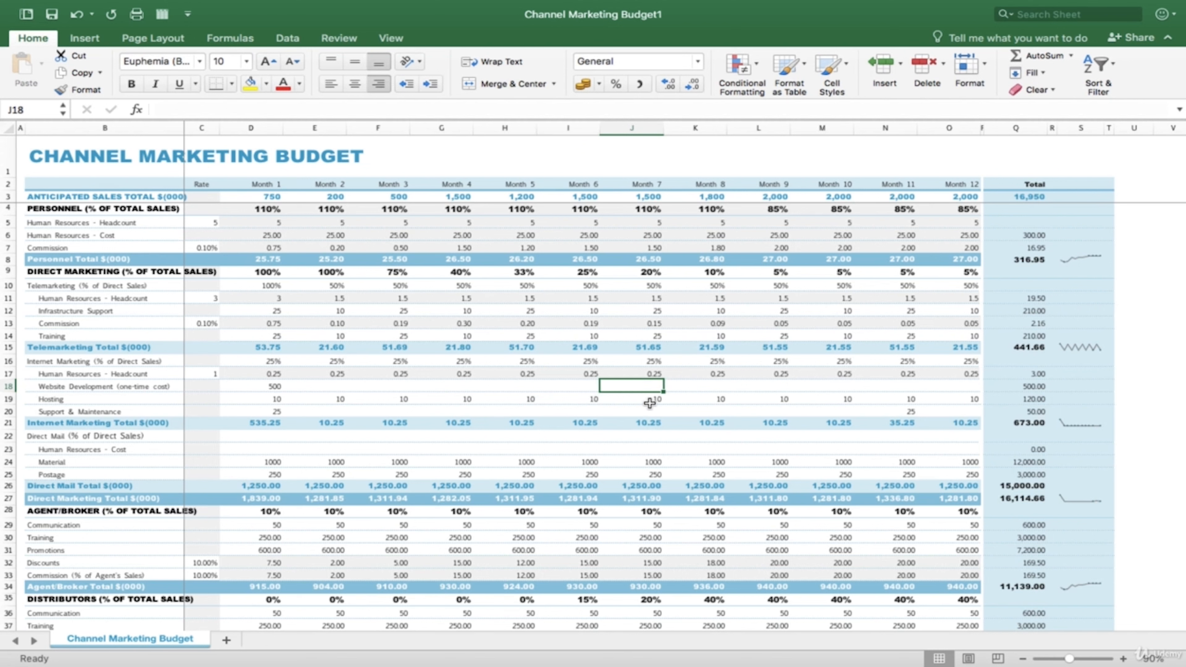
pyautogui.click(649, 402)
pyautogui.click(675, 402)
pyautogui.click(630, 397)
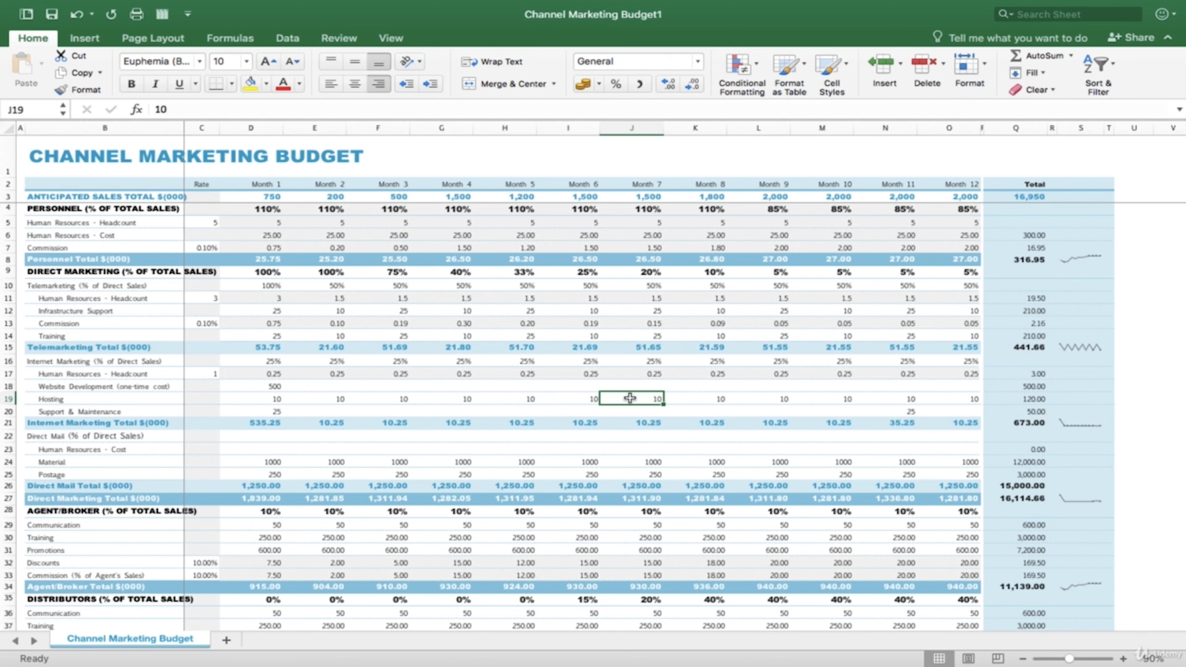
pyautogui.click(589, 398)
pyautogui.click(628, 385)
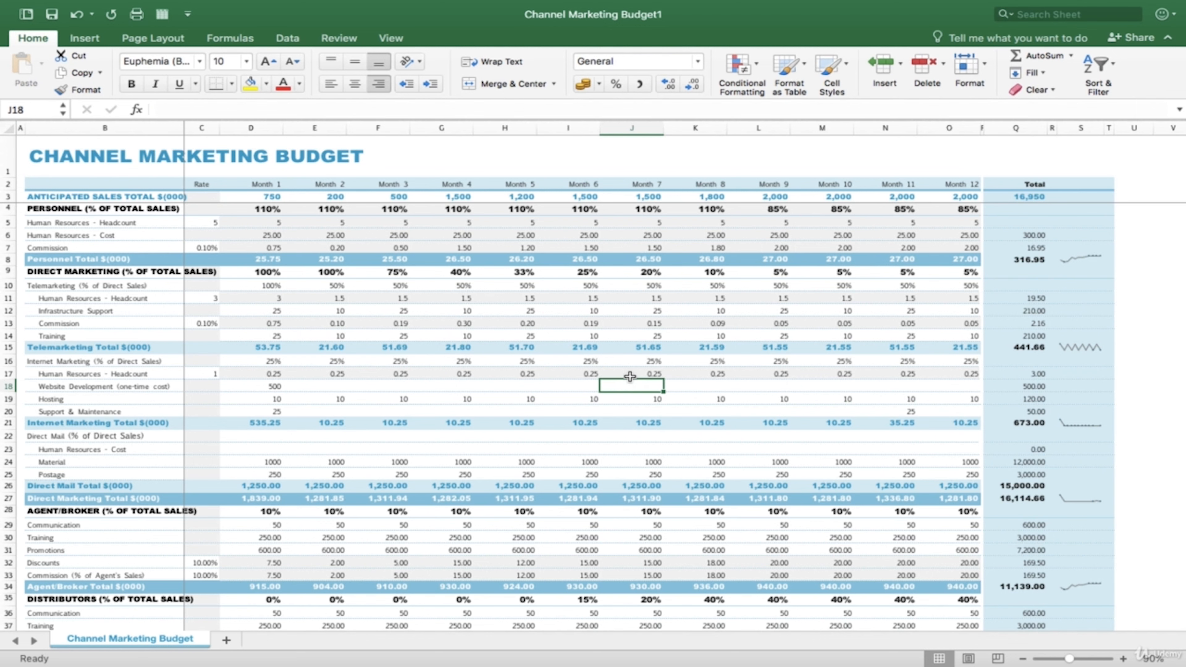
pyautogui.click(630, 376)
pyautogui.click(628, 350)
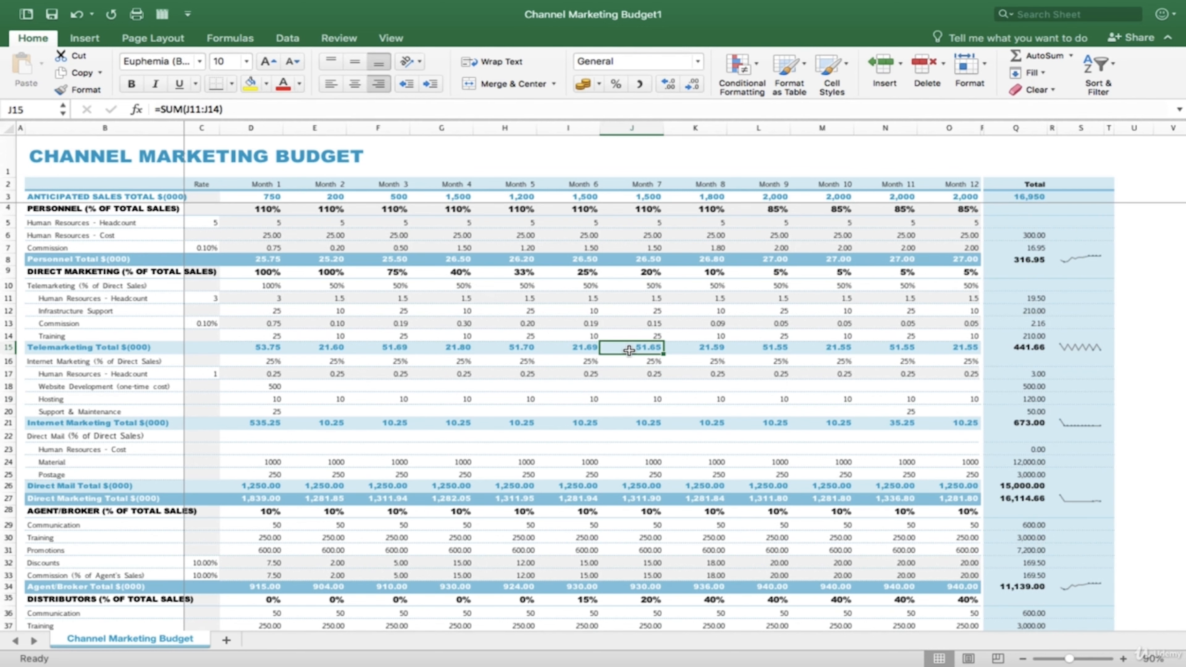
pyautogui.scroll(-5, 690, 463)
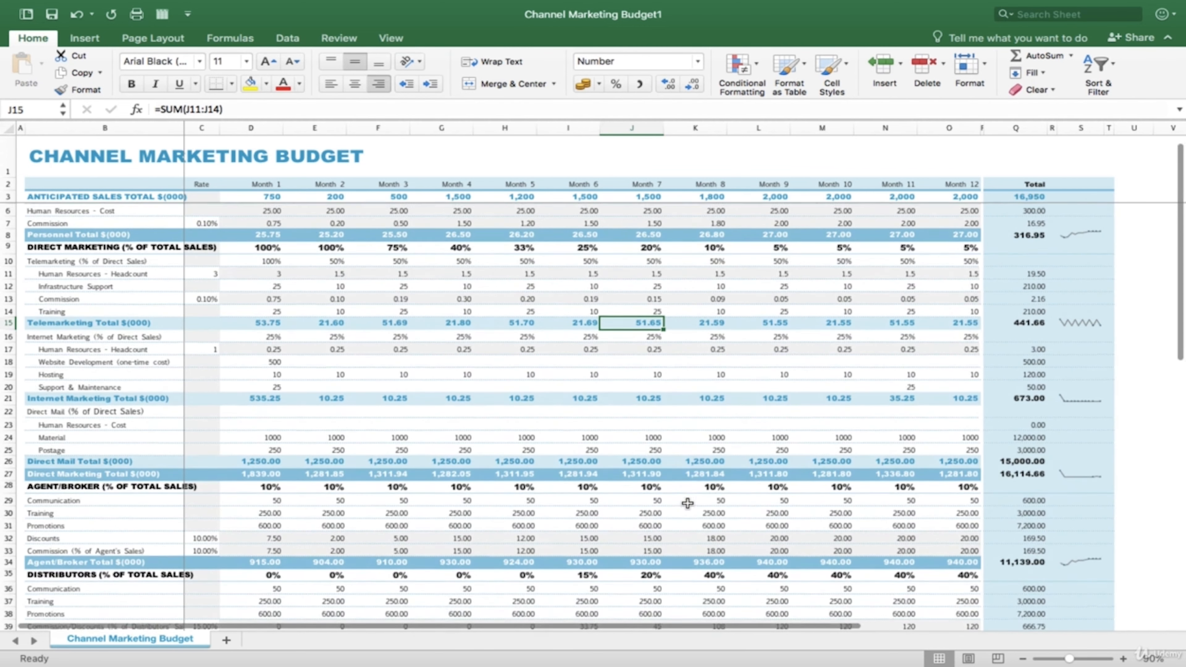
pyautogui.scroll(-5, 686, 503)
pyautogui.scroll(8, 686, 503)
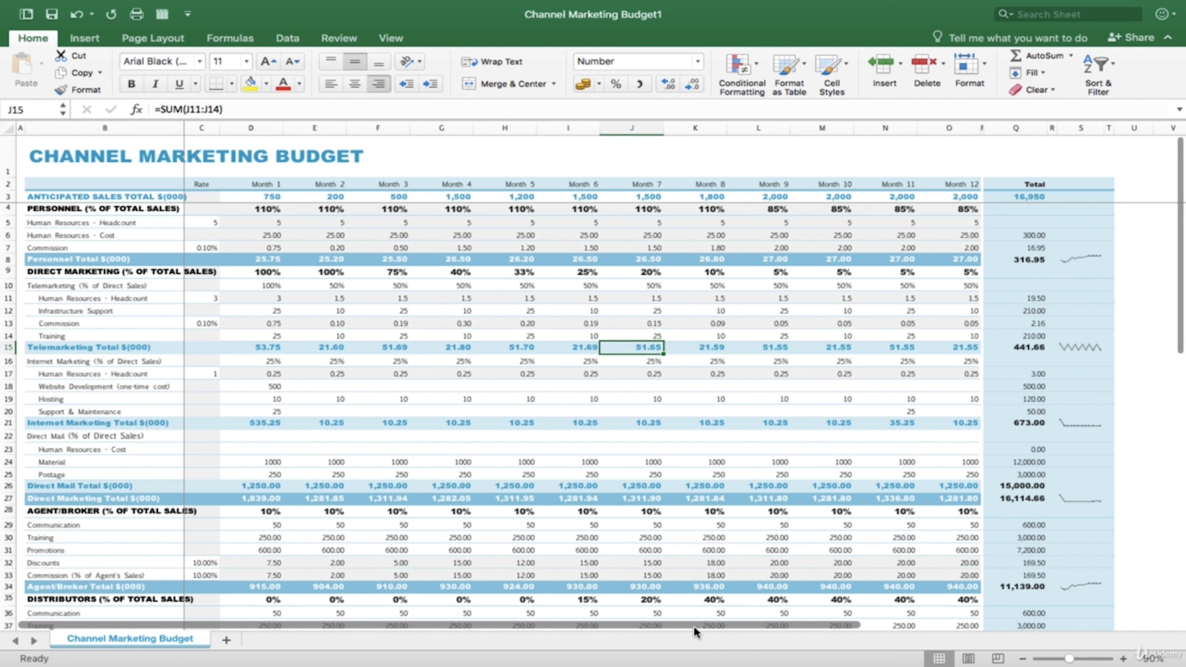
# - Select column AA beyond the budget data, followed by column O, to see how column lettering continues past Z
pyautogui.moveTo(695, 625); pyautogui.dragTo(971, 615)
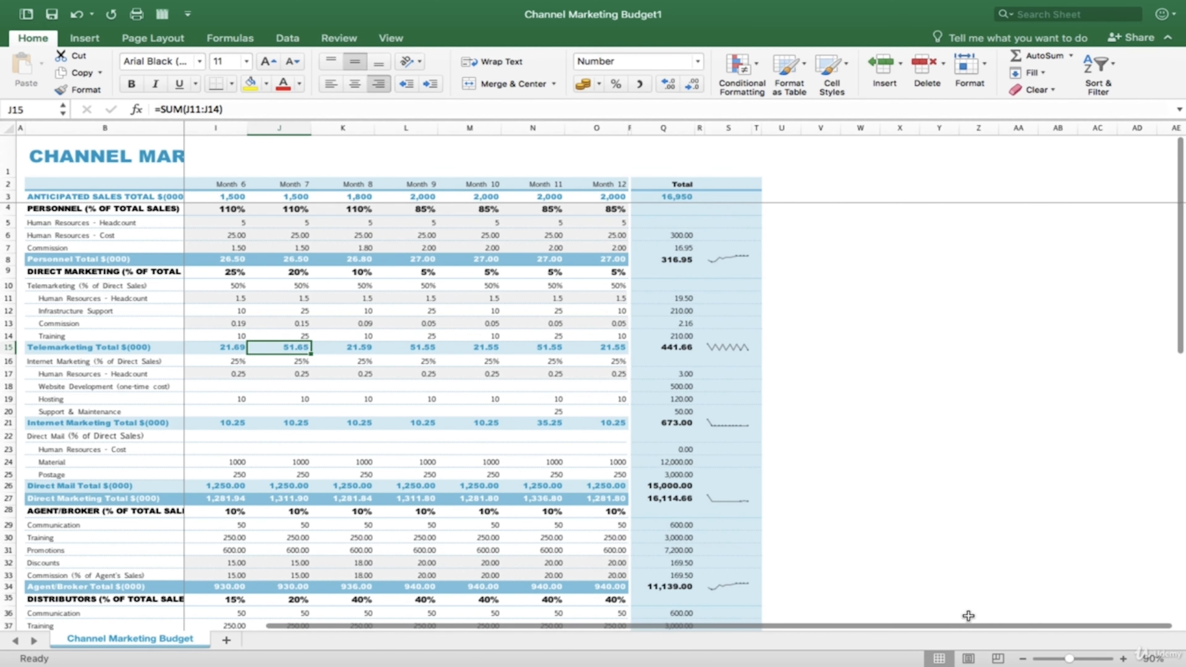
pyautogui.click(1031, 128)
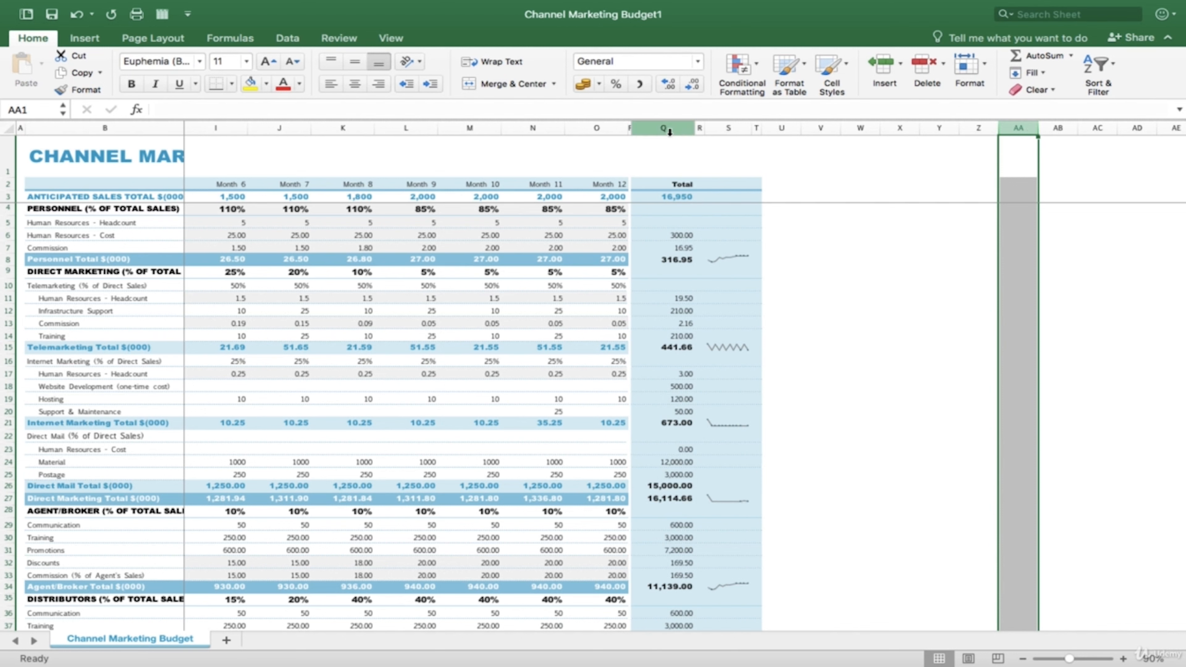
pyautogui.click(610, 131)
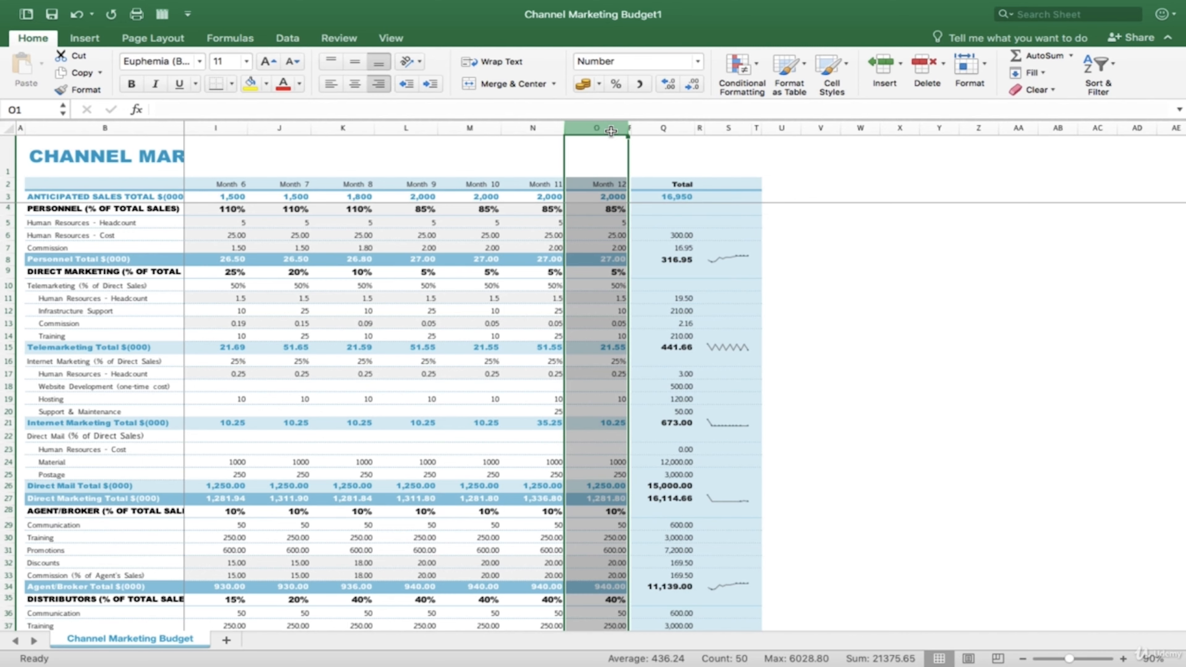
# - Look through the lower budget rows and select row 41, the Retailer heading row
pyautogui.scroll(-9, 516, 375)
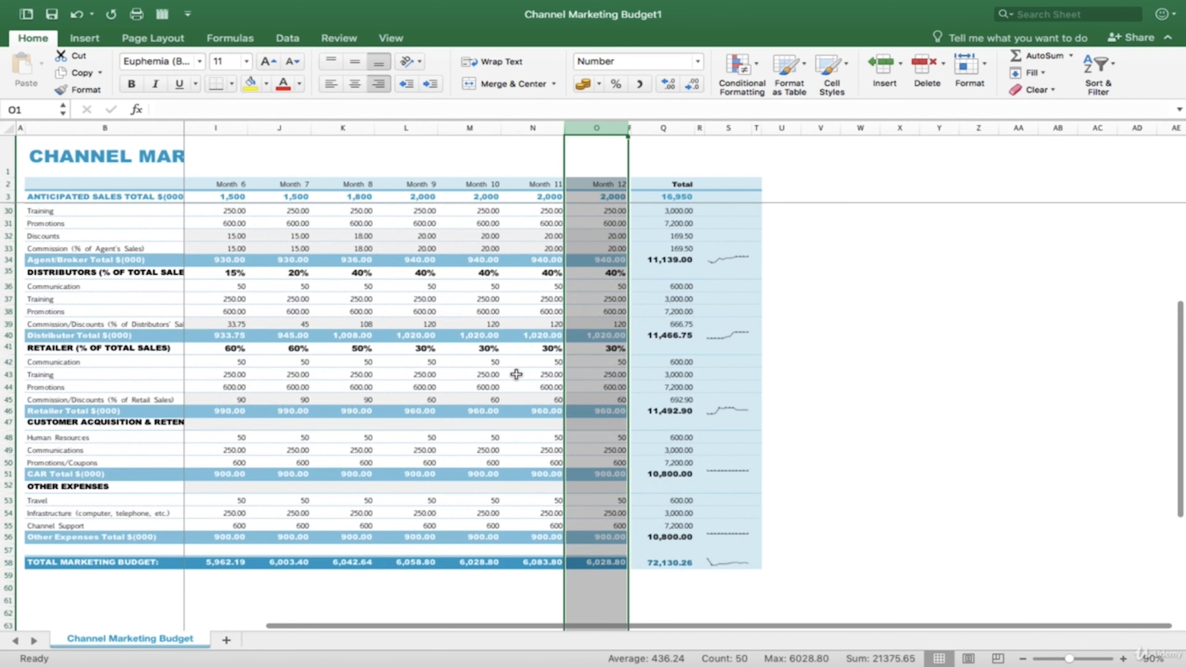
pyautogui.scroll(9, 516, 375)
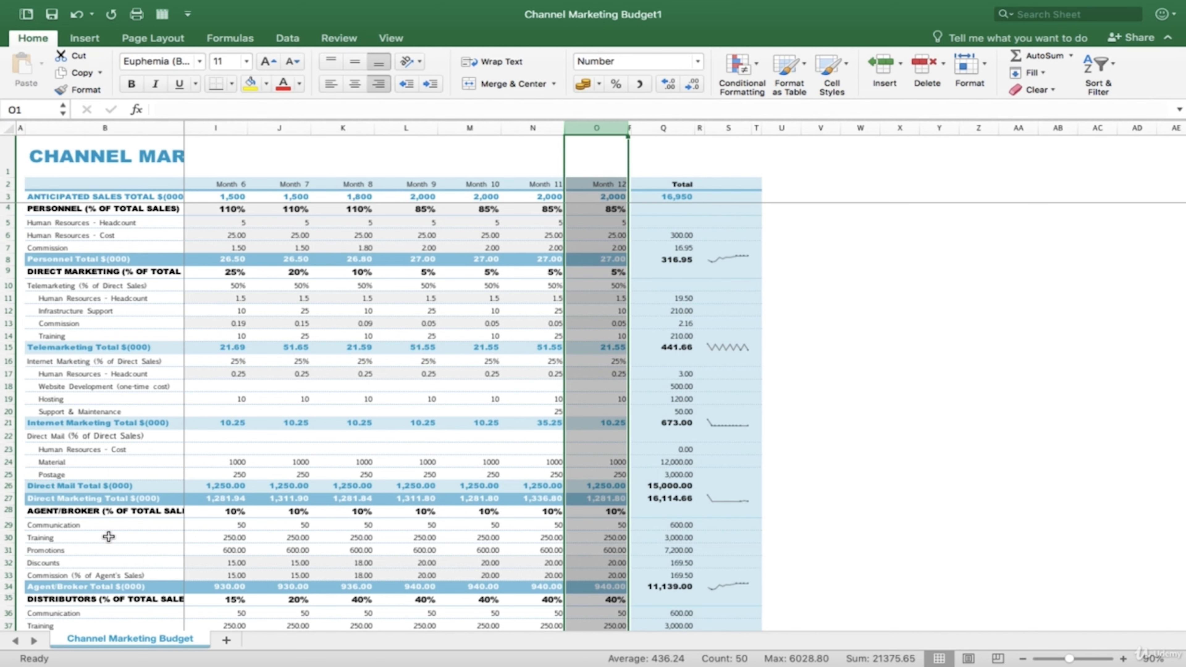
pyautogui.scroll(-2, 132, 522)
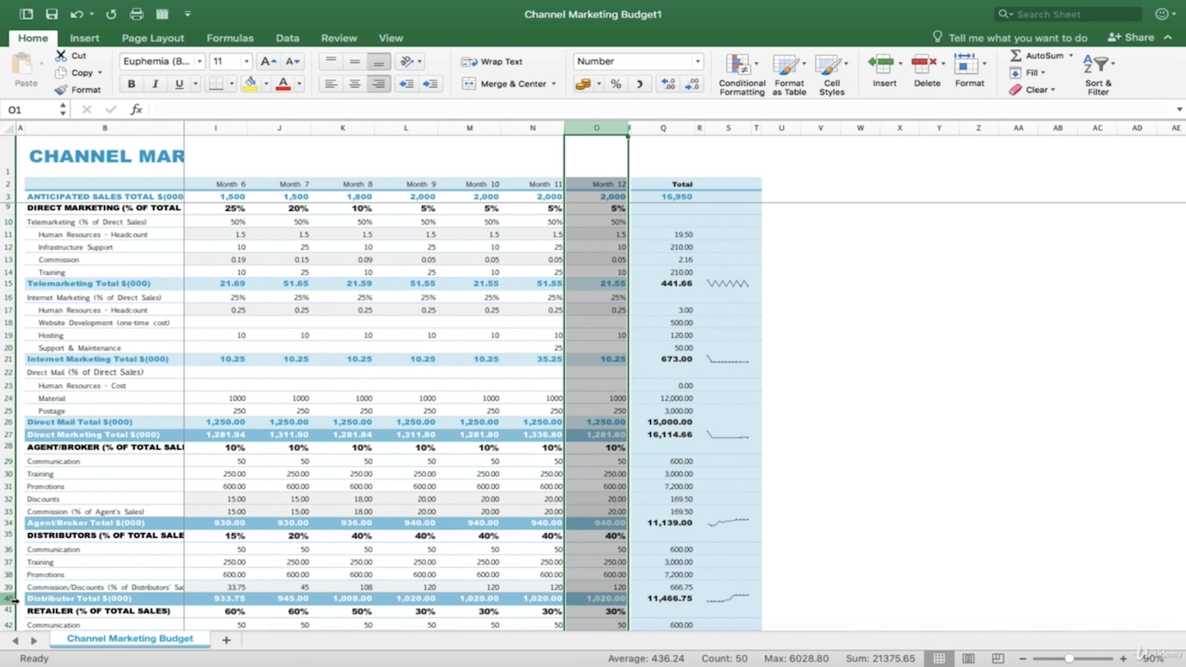
pyautogui.click(8, 611)
# - Jump to the last row of the worksheet and select the entire row 1048576
pyautogui.scroll(-6, 268, 495)
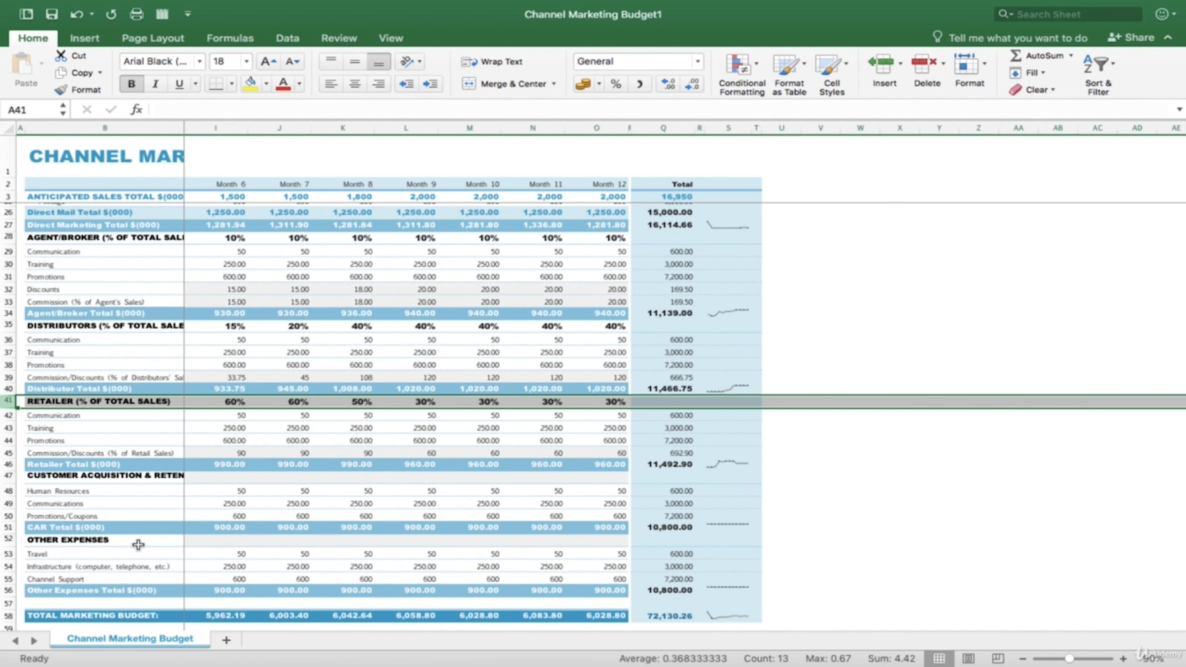
pyautogui.hotkey('ctrl', 'Down')
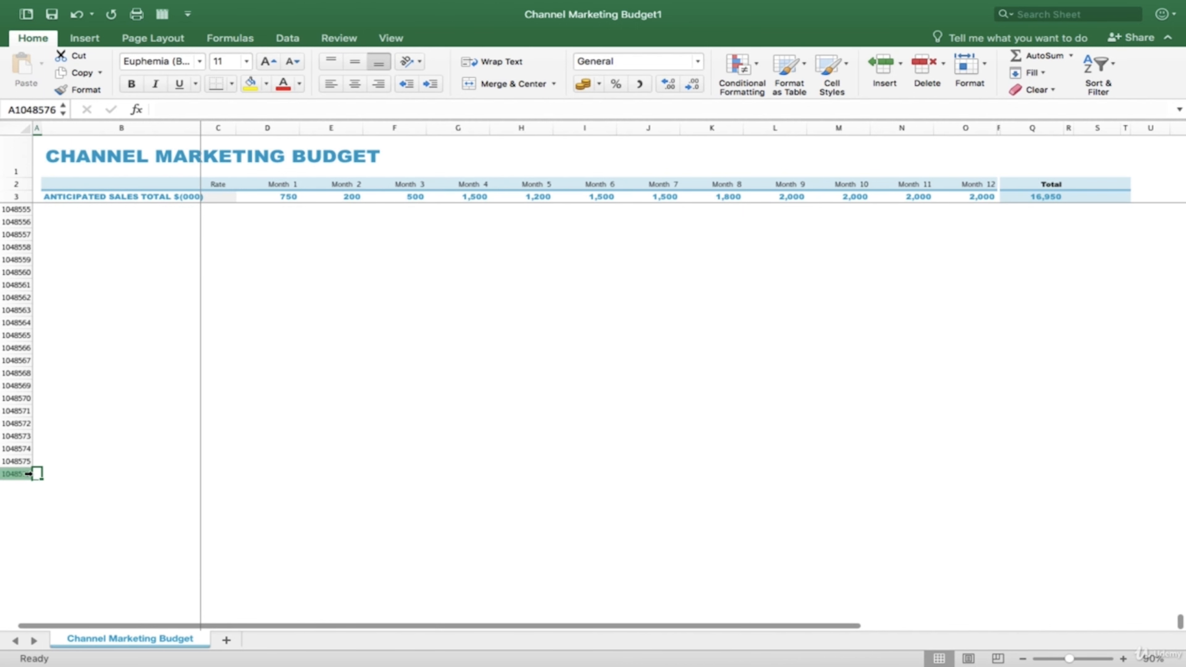
pyautogui.click(26, 475)
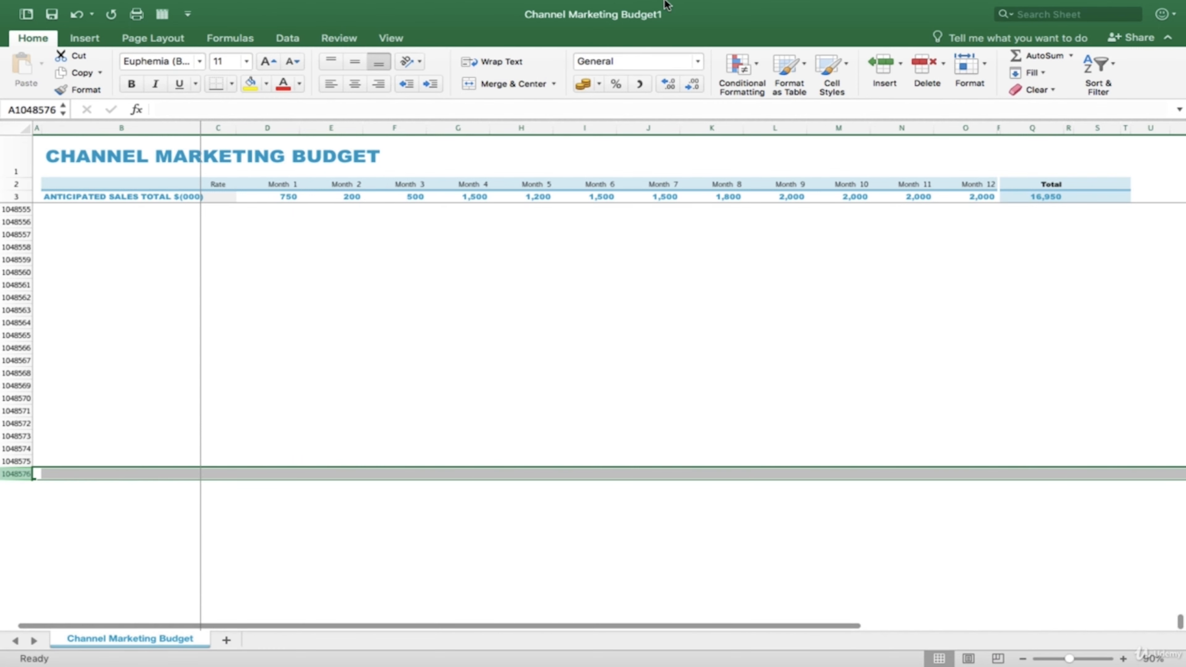
pyautogui.click(718, 9)
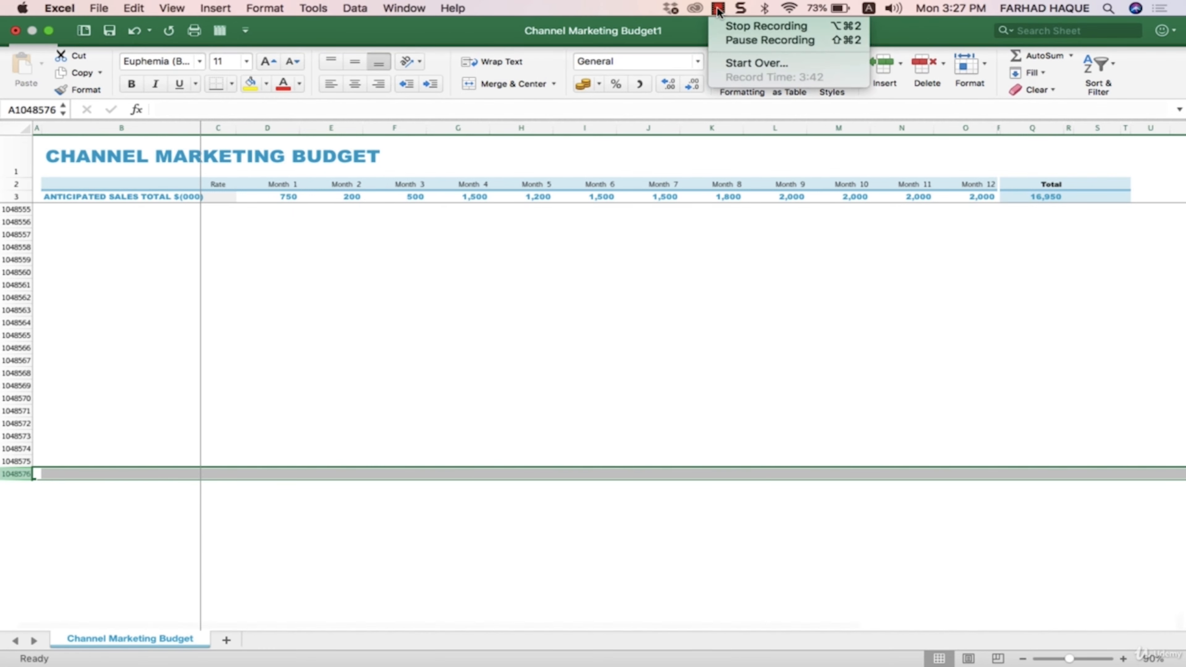
pyautogui.click(739, 27)
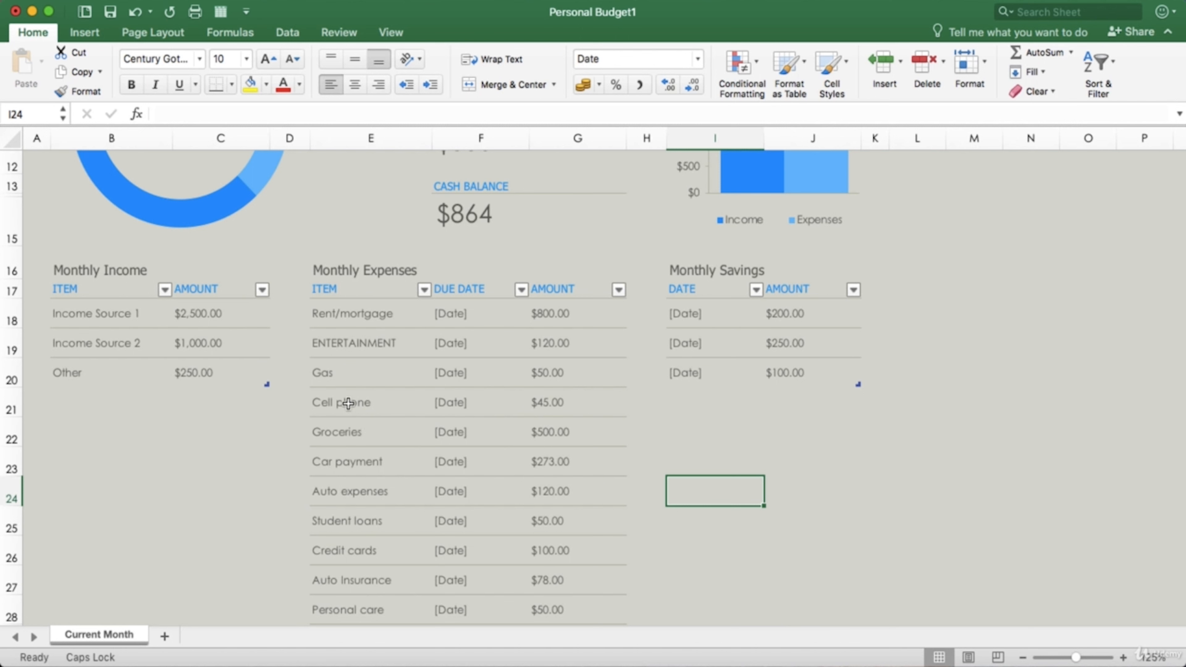
# - Select the ENTERTAINMENT cell E19, enable Overtype Mode among the status bar items, and check the list of items again
pyautogui.click(336, 350)
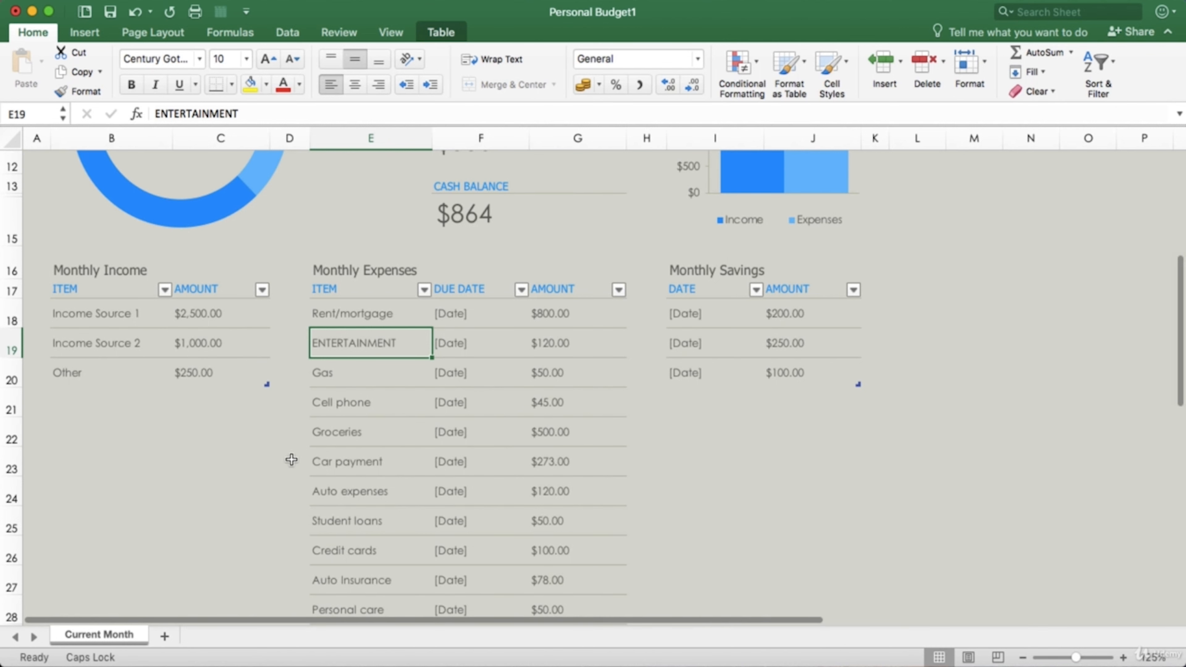
pyautogui.rightClick(255, 656)
pyautogui.click(256, 655)
pyautogui.rightClick(256, 655)
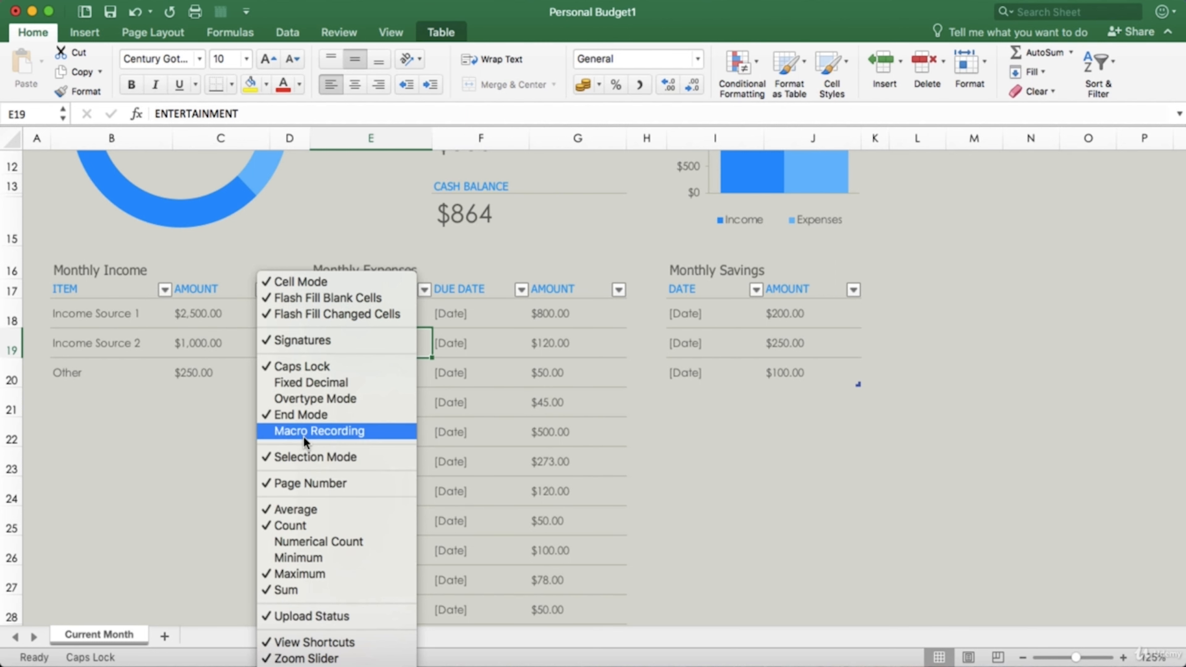
pyautogui.click(302, 400)
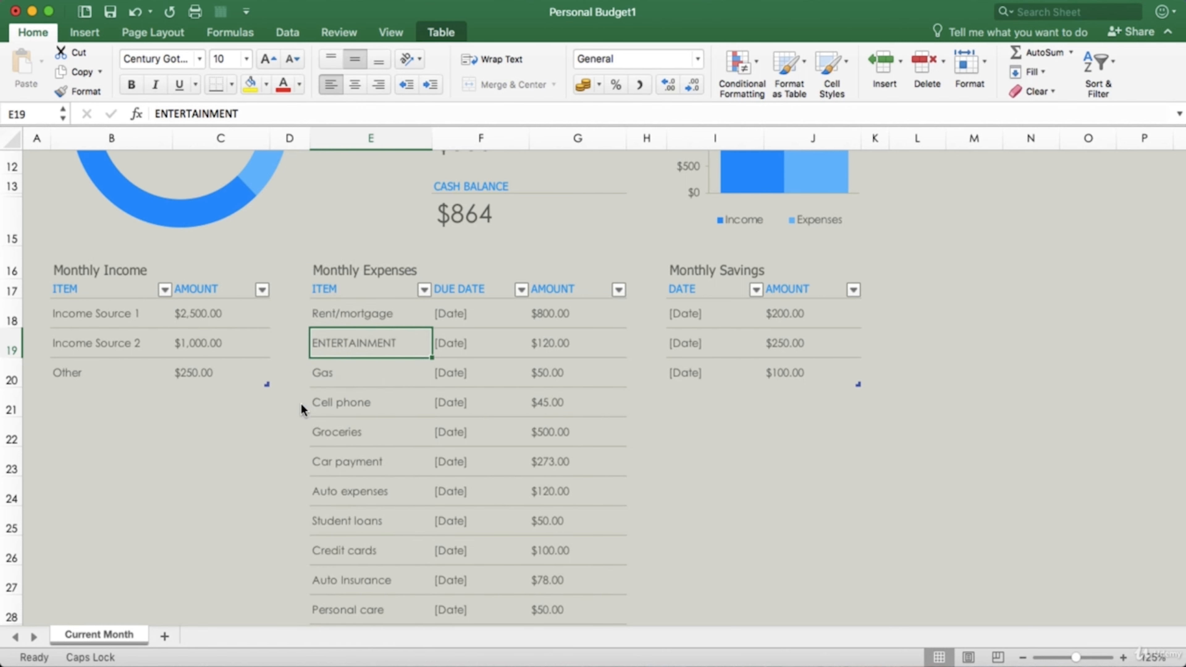
pyautogui.rightClick(230, 657)
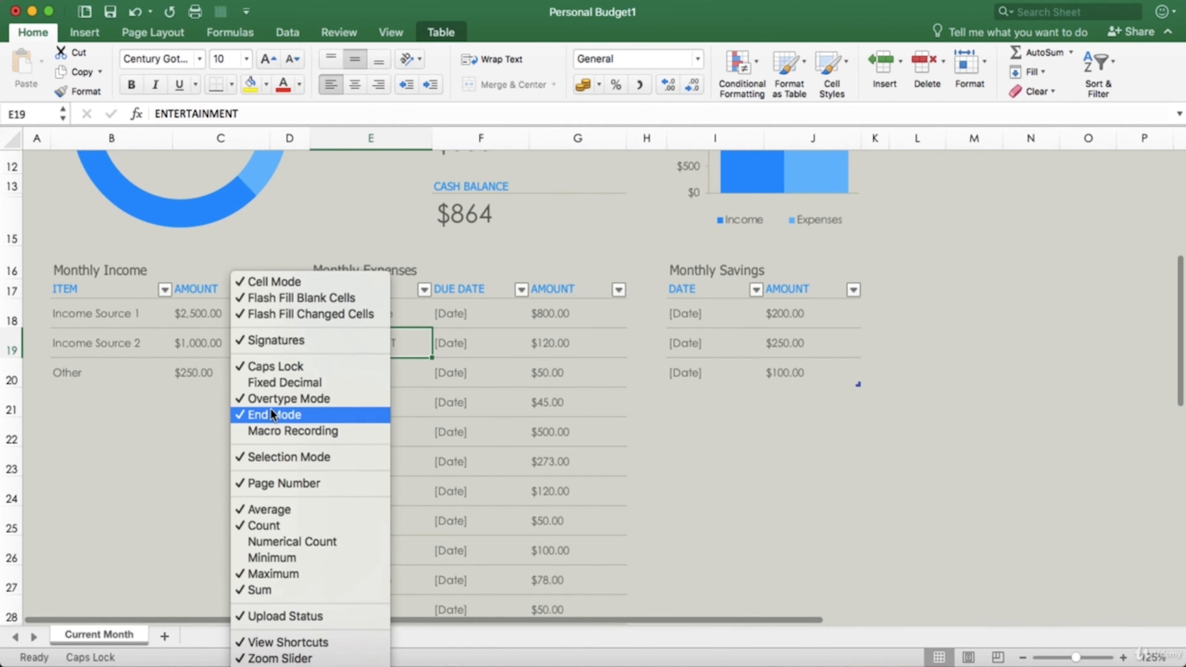
pyautogui.click(426, 659)
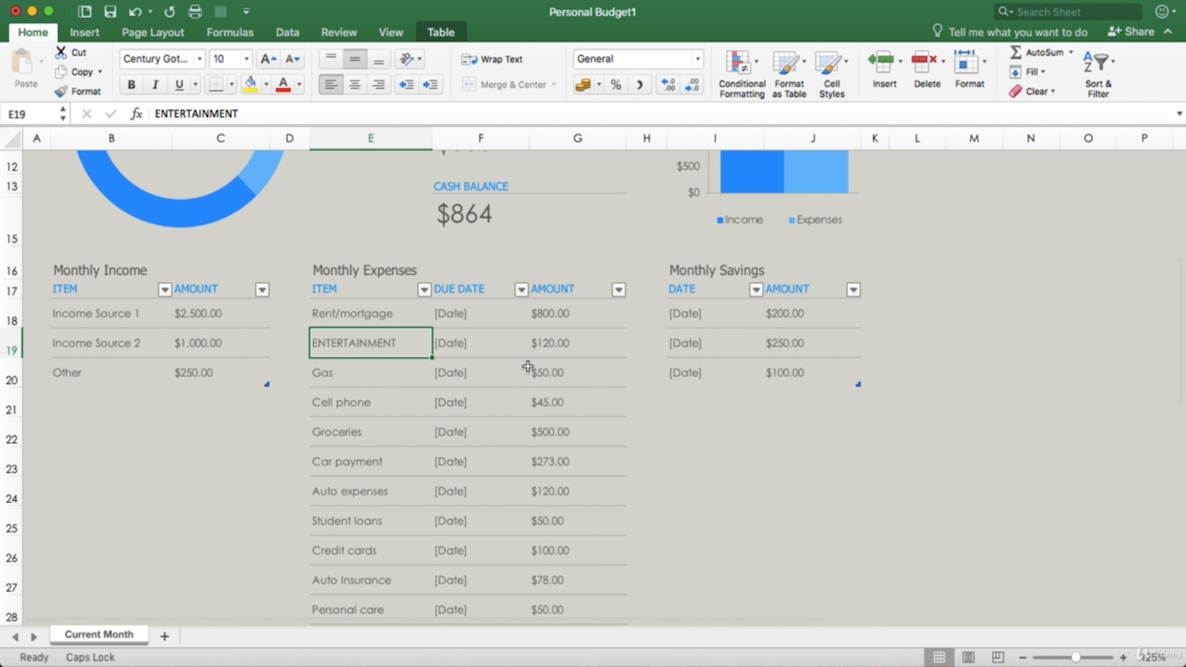
# - Select the expense amounts in G20:G27 to view their status bar summary, and clear the selection by choosing empty cell J28
pyautogui.click(527, 368)
pyautogui.click(538, 366)
pyautogui.moveTo(538, 367); pyautogui.dragTo(531, 566)
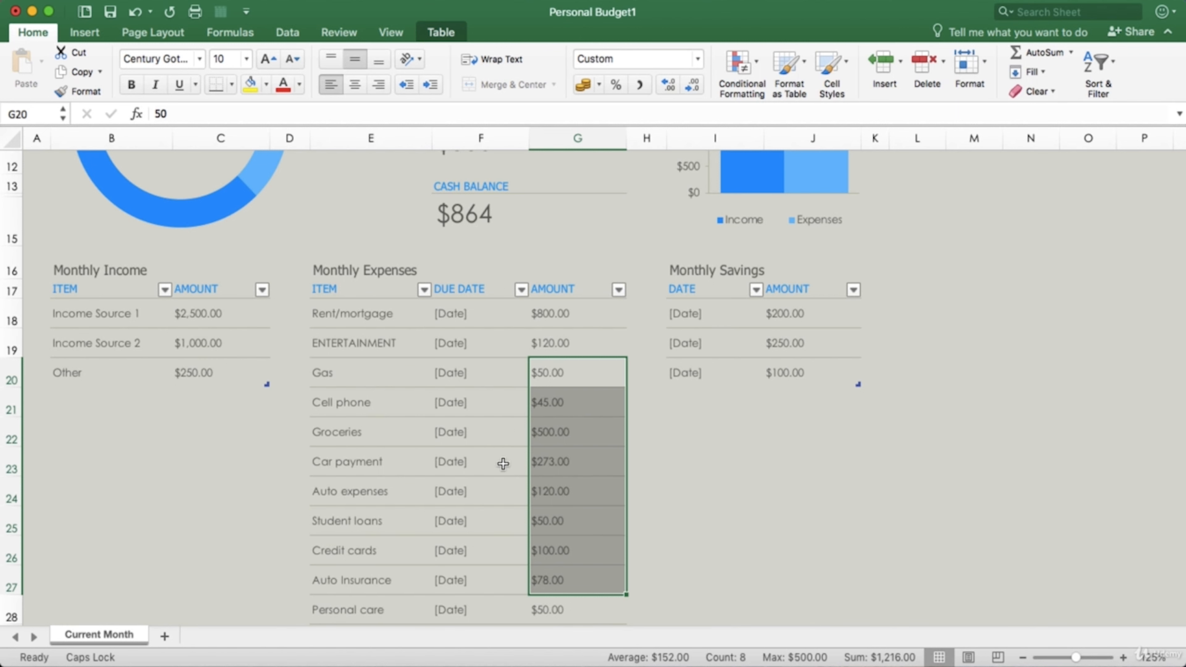
pyautogui.click(789, 558)
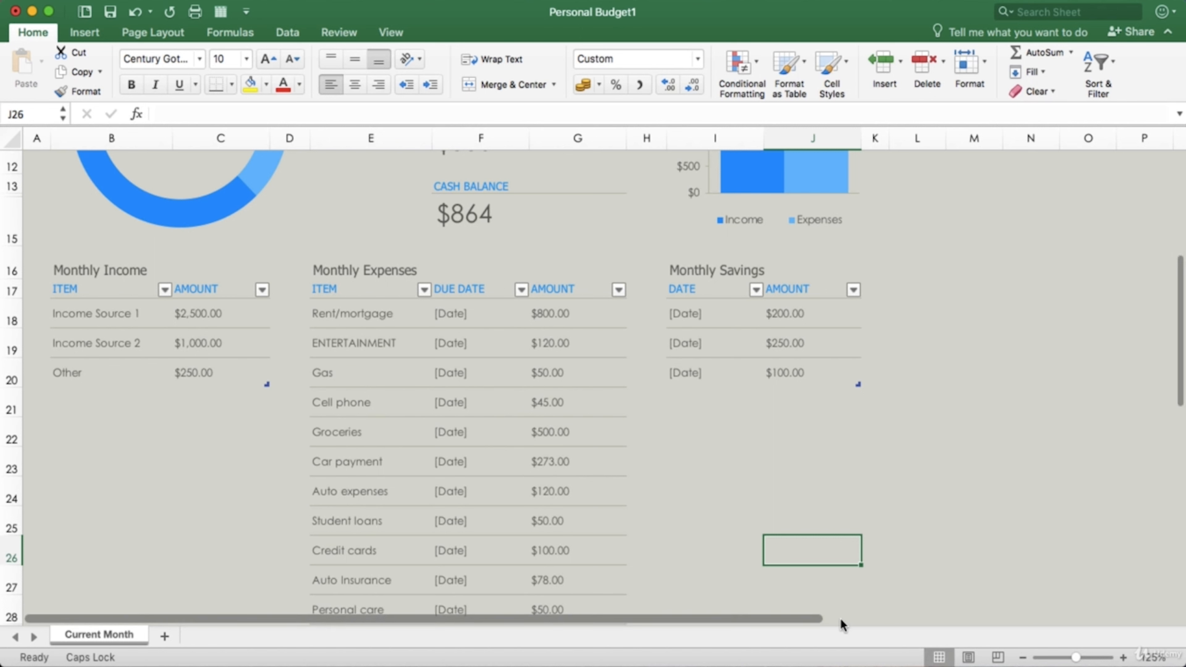
pyautogui.click(808, 617)
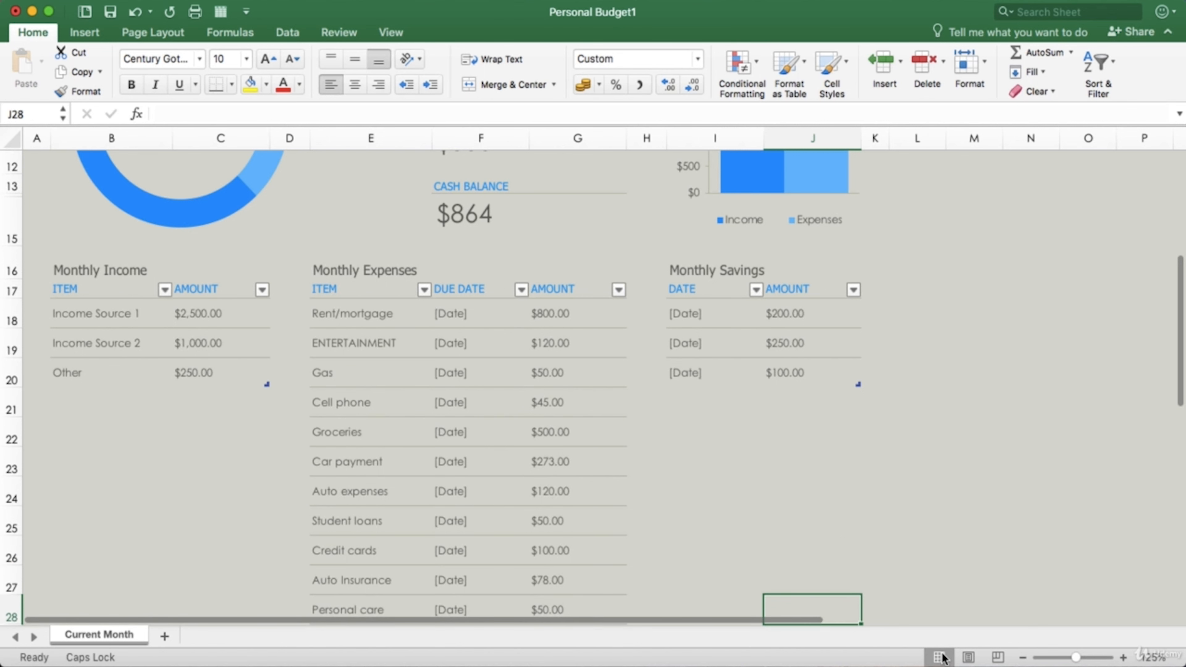
# - Switch the Personal Budget sheet to Page Layout view and examine how it splits across pages
pyautogui.scroll(5, 701, 467)
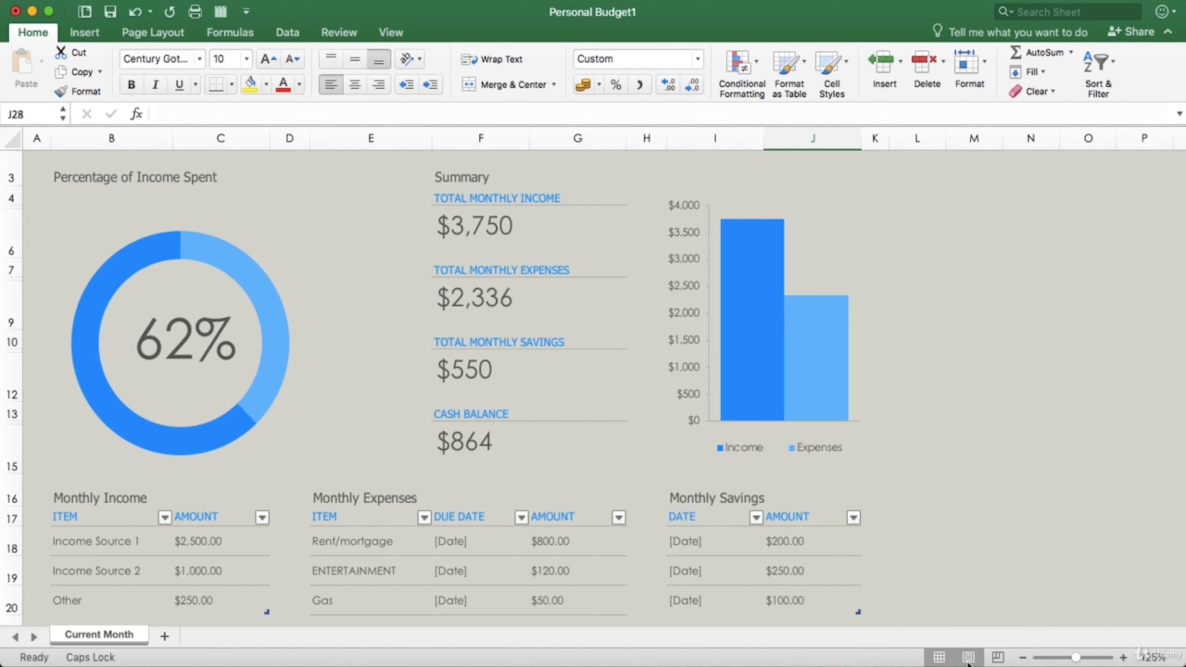
pyautogui.click(968, 657)
pyautogui.scroll(5, 386, 433)
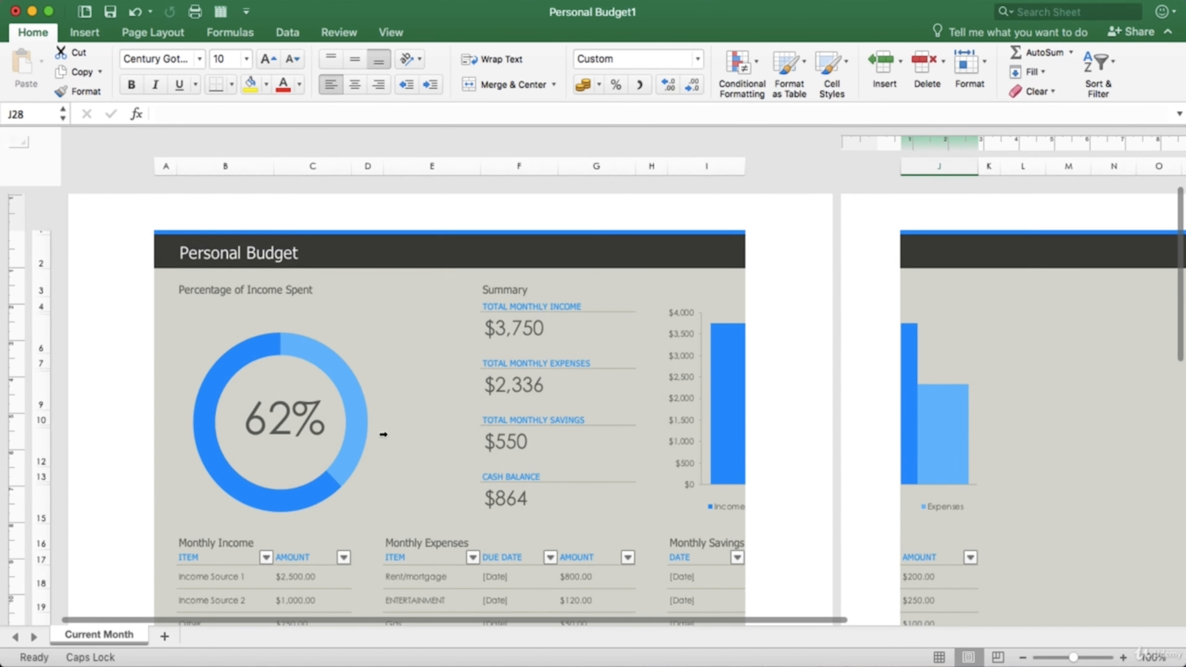
pyautogui.scroll(-10, 384, 435)
pyautogui.scroll(10, 383, 435)
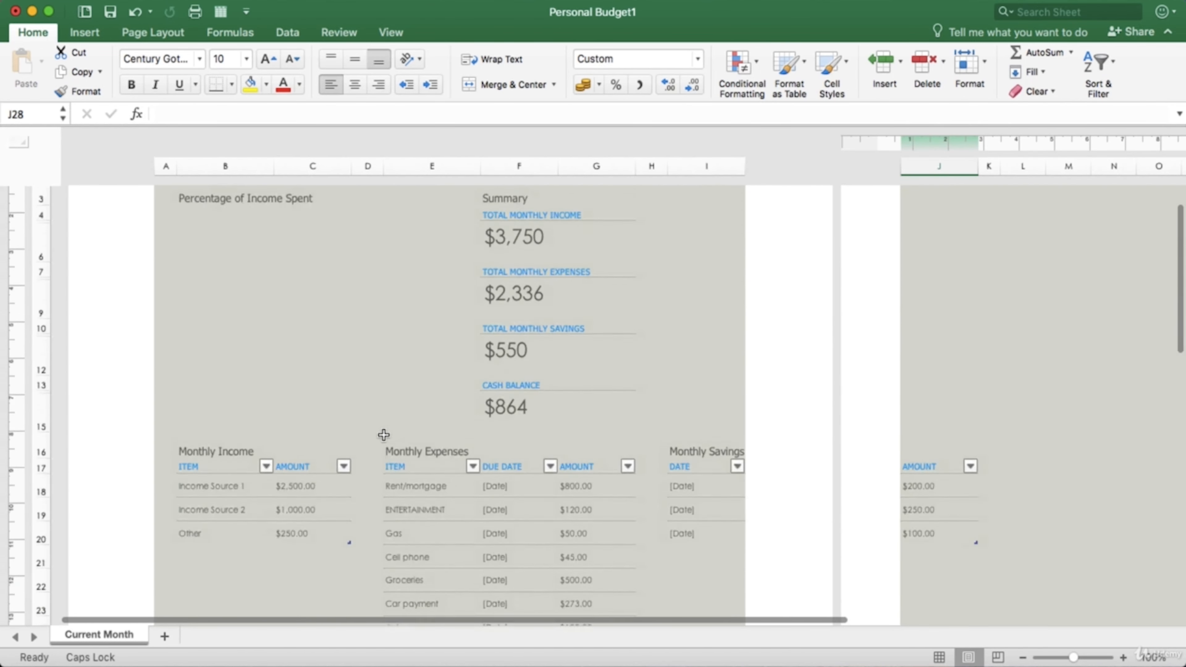
pyautogui.scroll(2, 383, 435)
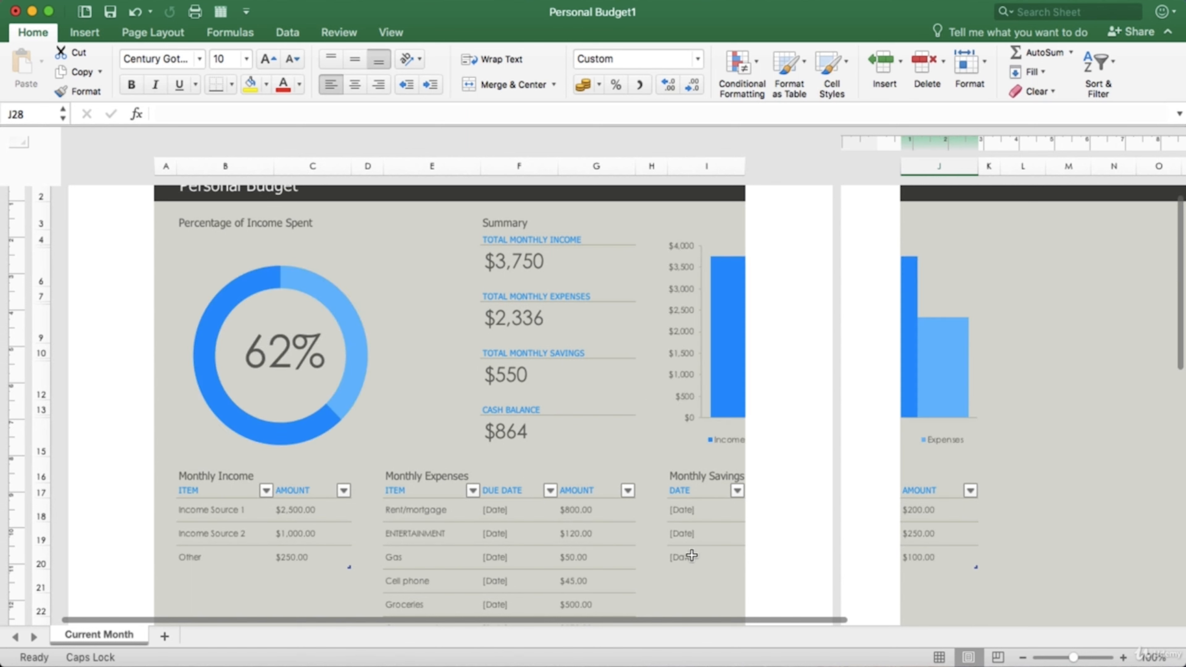
# - Switch the Personal Budget sheet to Page Break Preview and examine the page boundary
pyautogui.click(1003, 657)
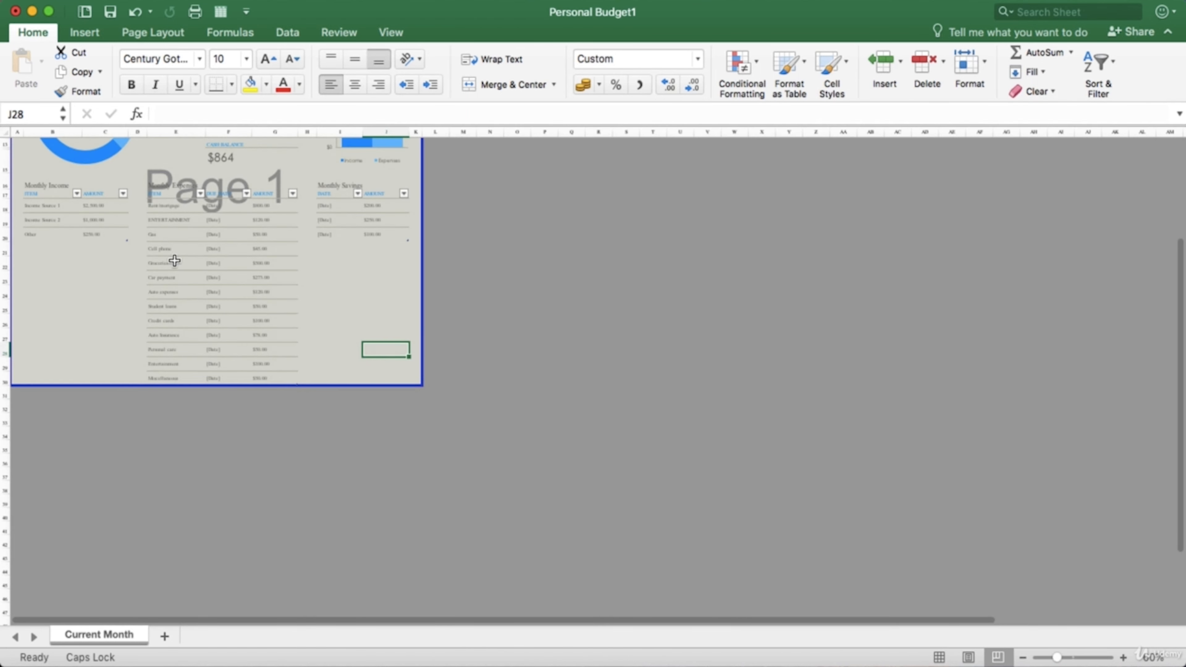
pyautogui.scroll(5, 177, 262)
pyautogui.scroll(-5, 177, 260)
pyautogui.scroll(5, 177, 257)
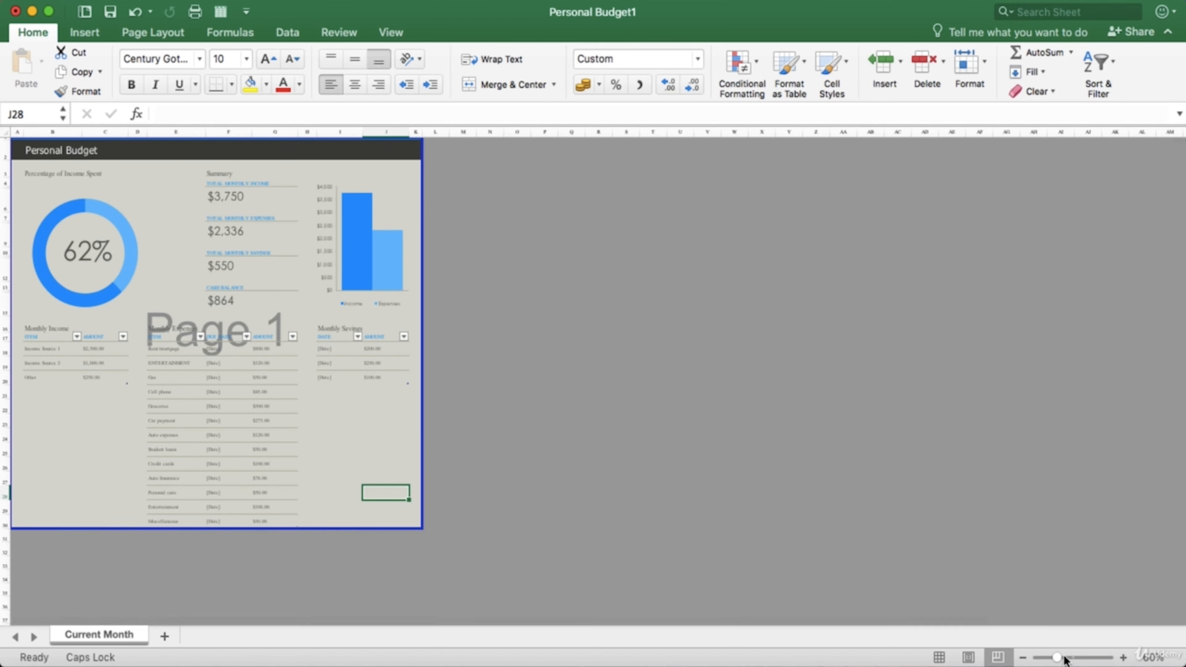
# - Try the zoom slider on the Page Break Preview, magnifying the sheet strongly and reducing it again
pyautogui.moveTo(1059, 659); pyautogui.dragTo(1084, 659)
pyautogui.scroll(10, 755, 485)
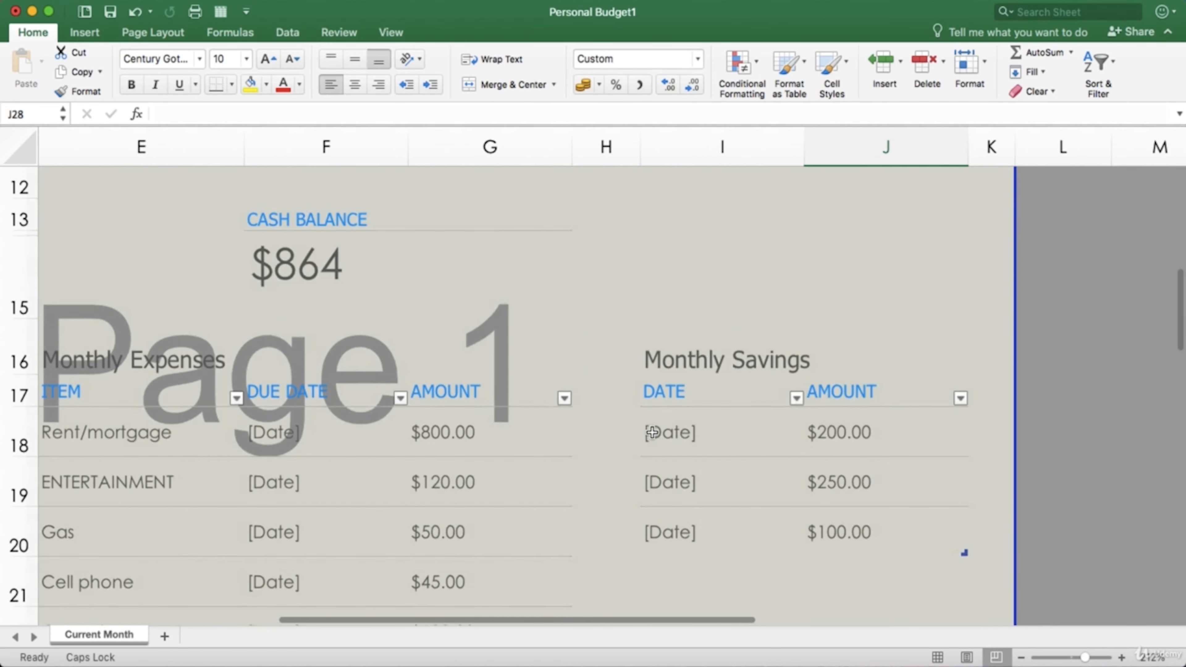
pyautogui.click(1061, 658)
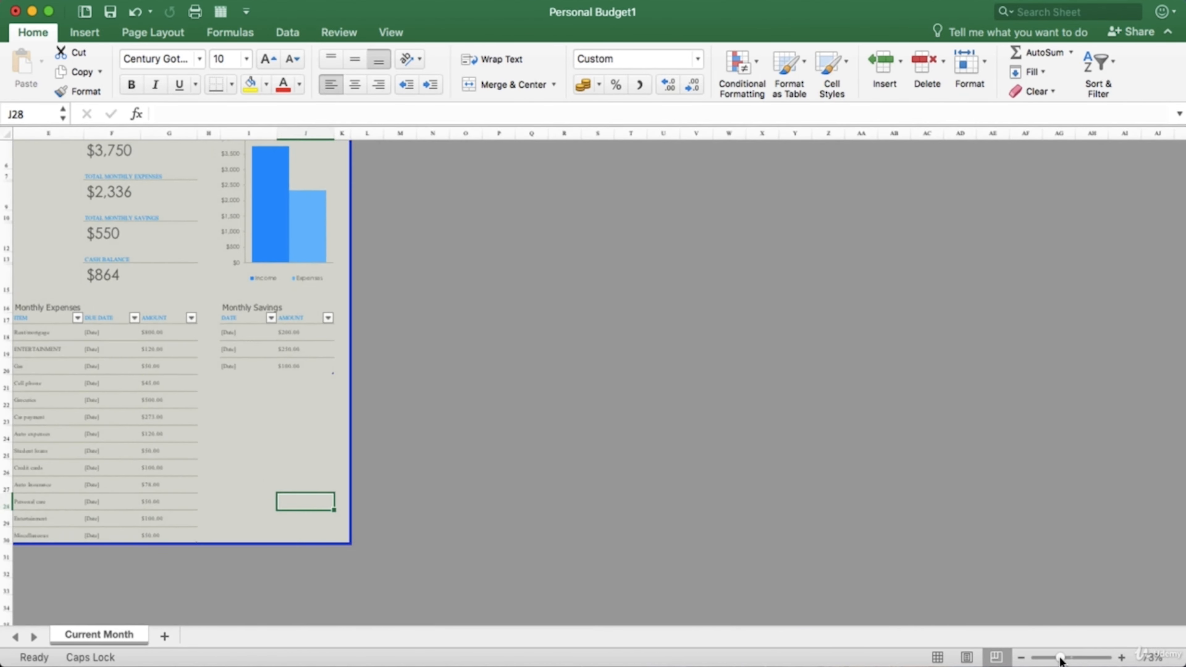
pyautogui.scroll(3, 450, 422)
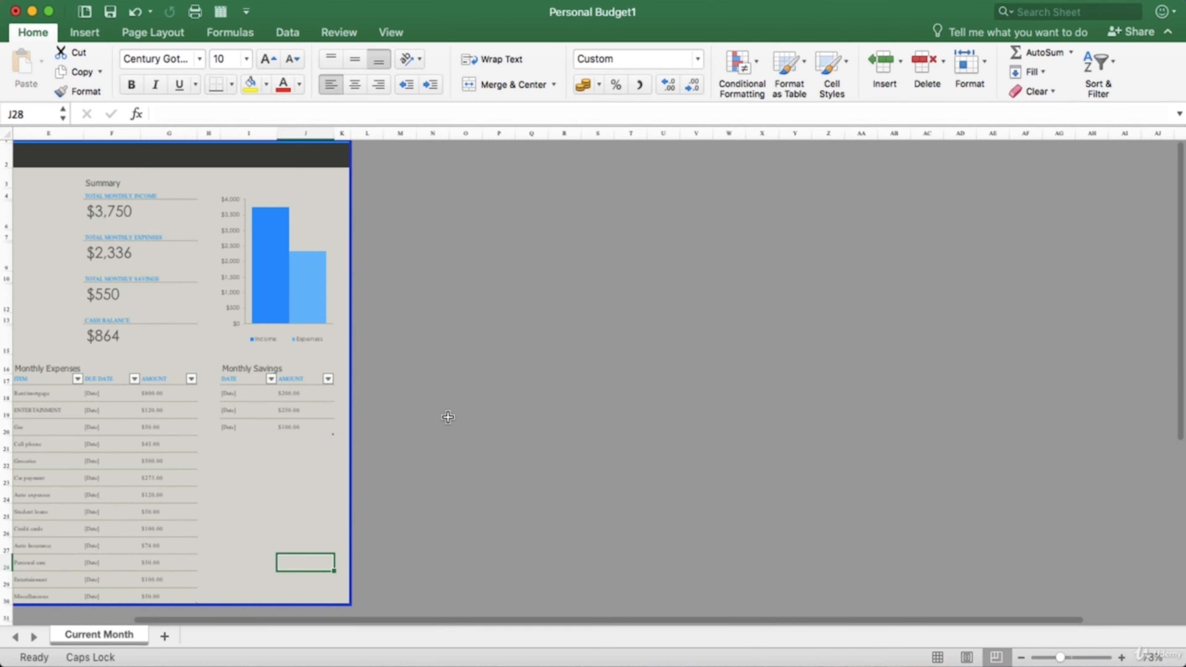
pyautogui.click(1073, 663)
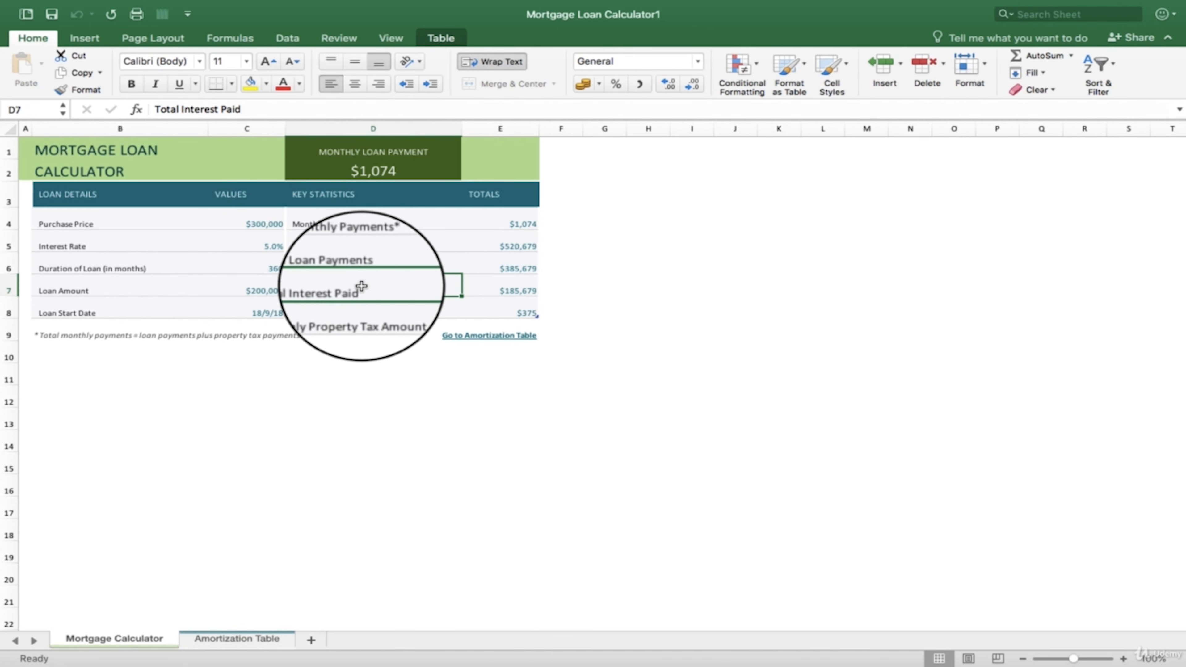
# - Select single cells in the Mortgage Calculator's loan details, key statistics and totals one after another, ending on heading cell D3
pyautogui.click(245, 284)
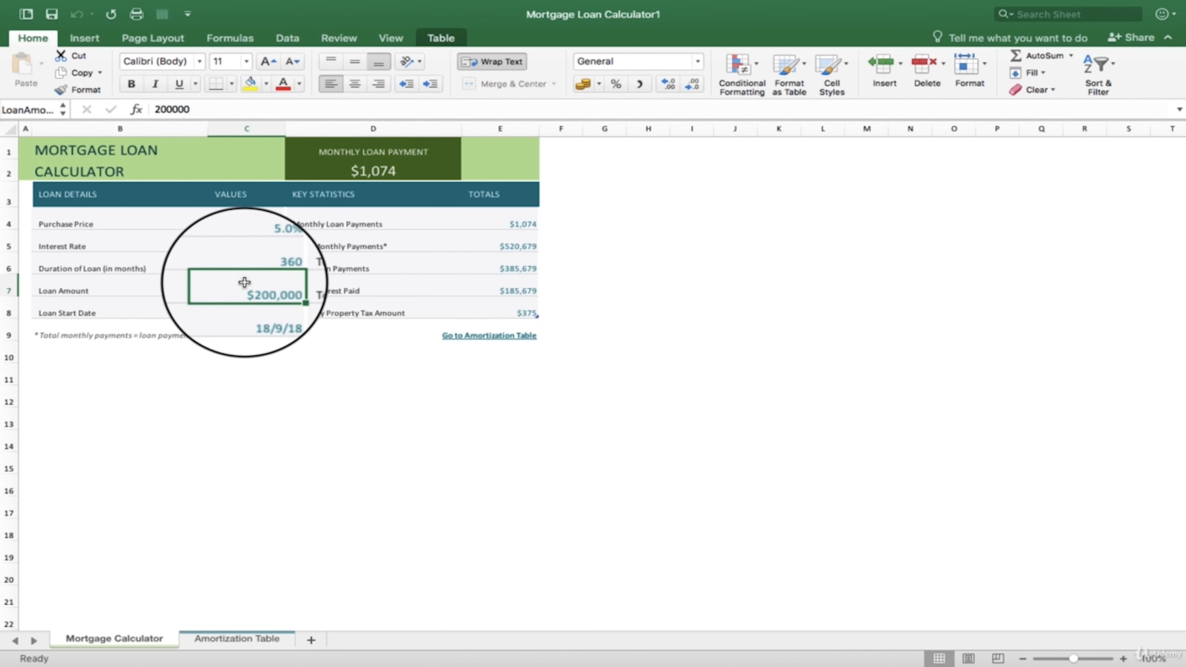
pyautogui.click(218, 267)
pyautogui.click(183, 268)
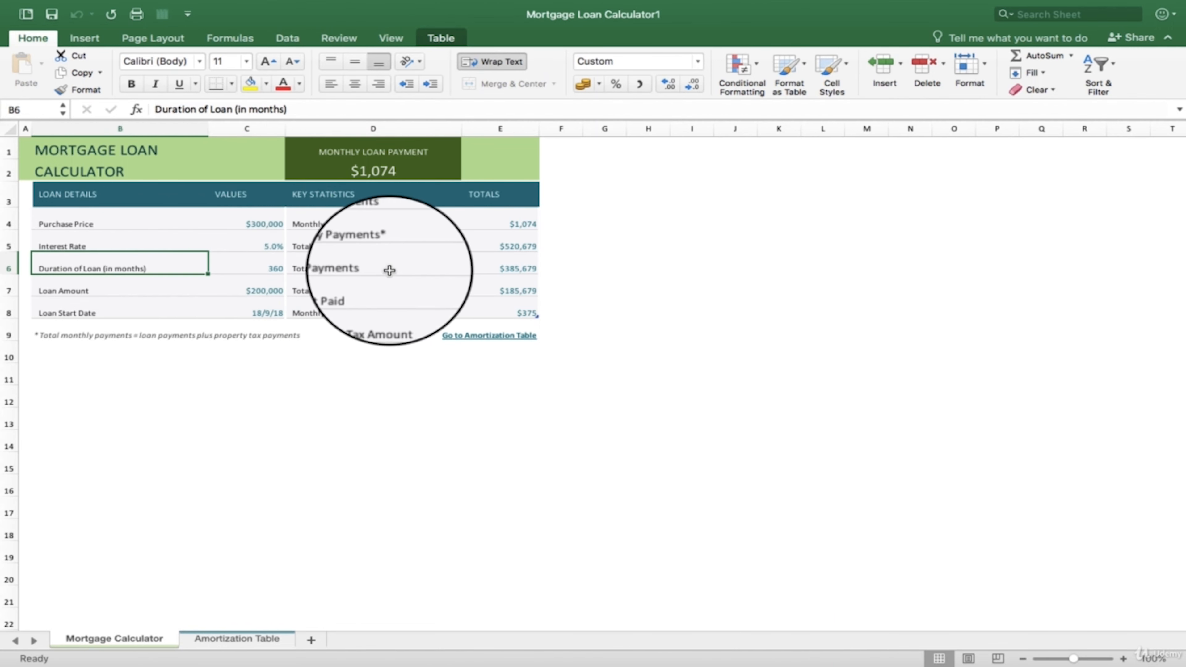
pyautogui.click(369, 246)
pyautogui.click(363, 219)
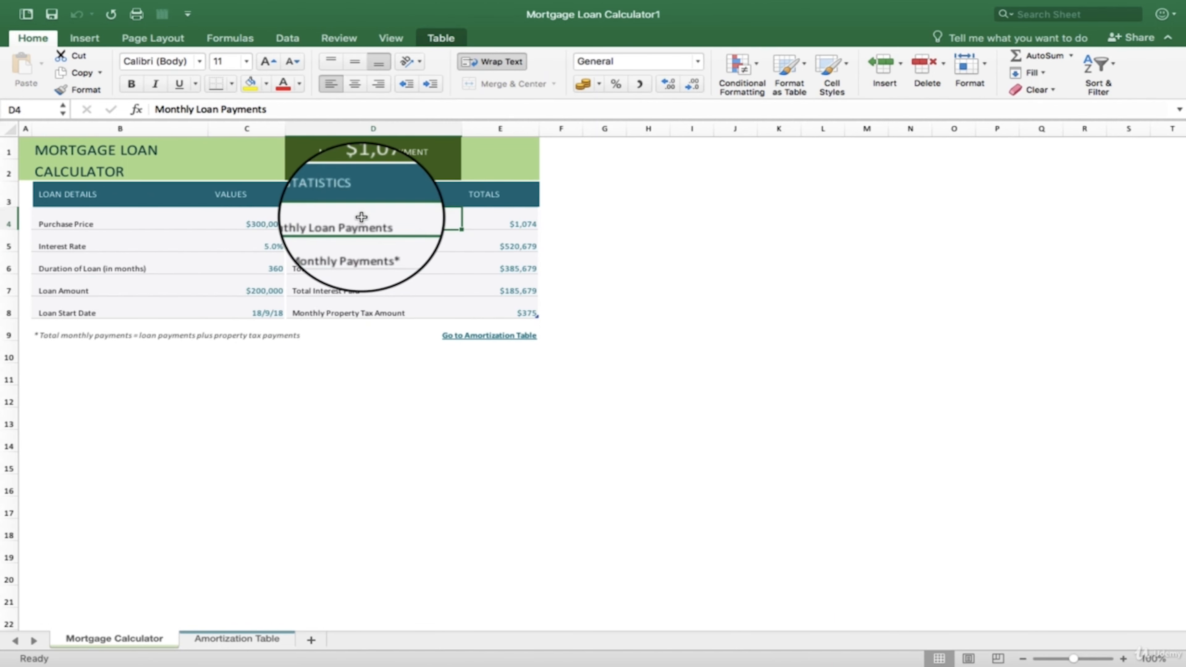
pyautogui.click(345, 274)
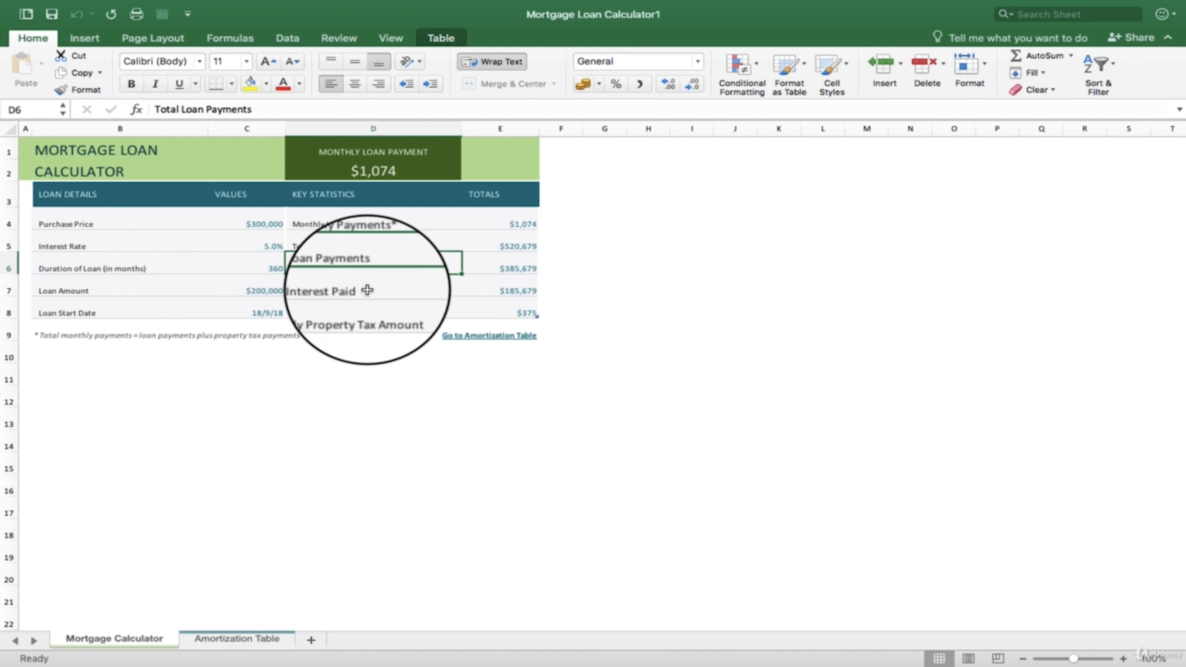
pyautogui.click(505, 301)
pyautogui.click(510, 289)
pyautogui.click(511, 246)
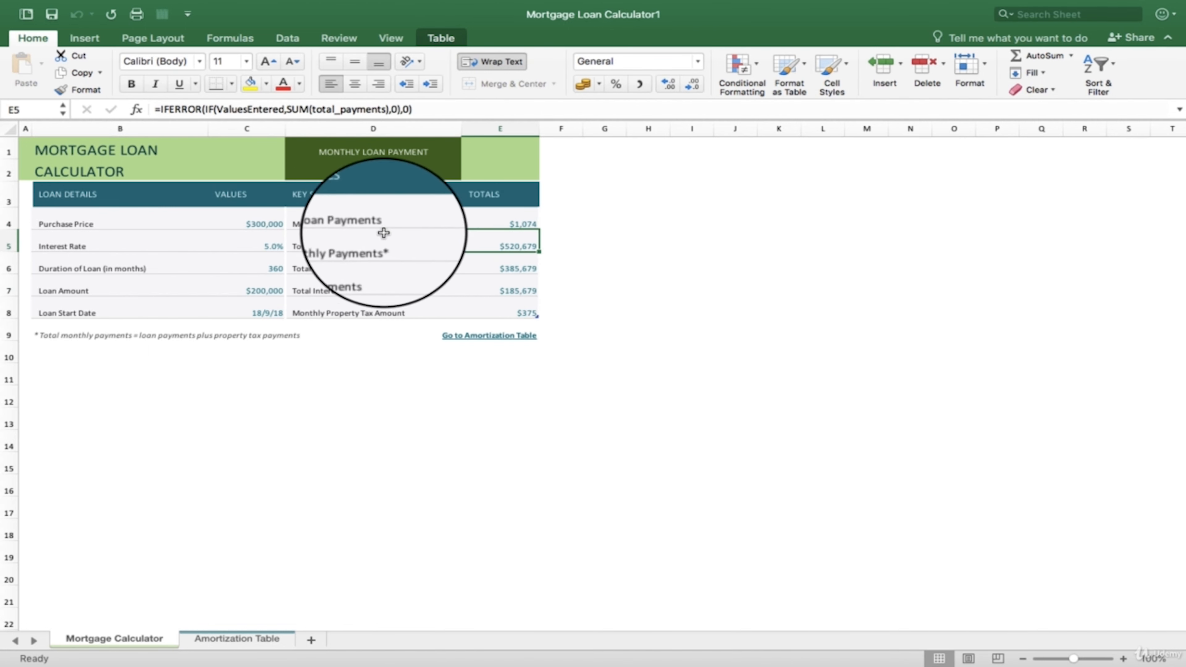
pyautogui.click(399, 194)
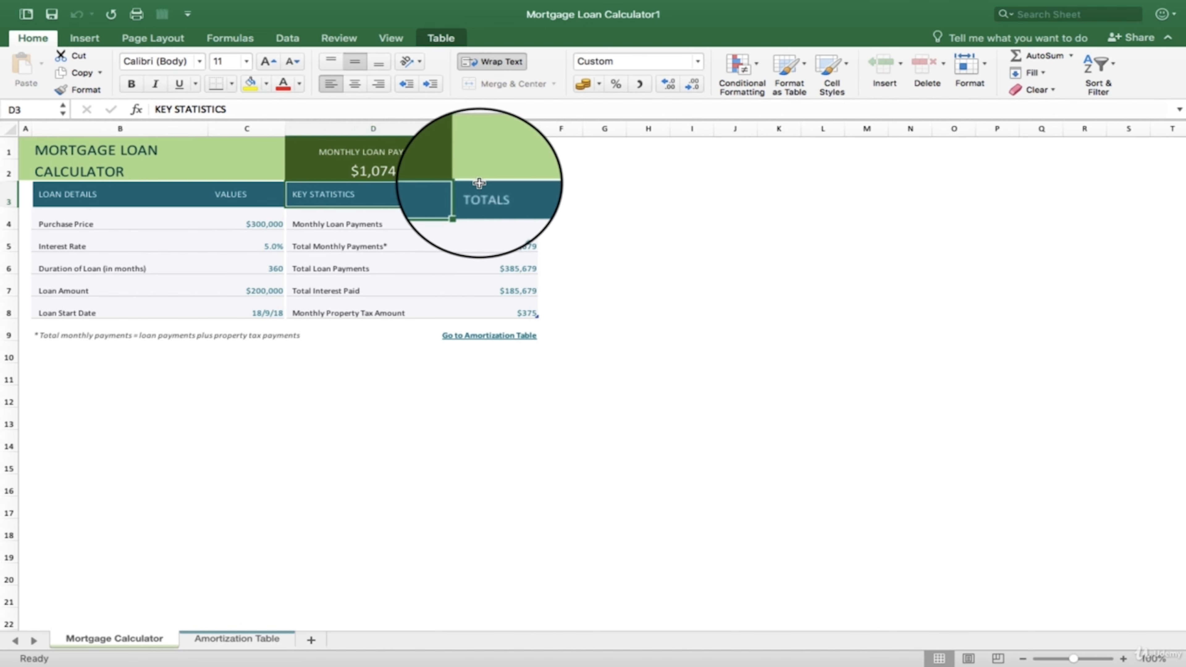
# - Select several single cells in the Mortgage Calculator table, followed by entire row 6, column E and column D
pyautogui.click(490, 194)
pyautogui.click(385, 250)
pyautogui.click(381, 266)
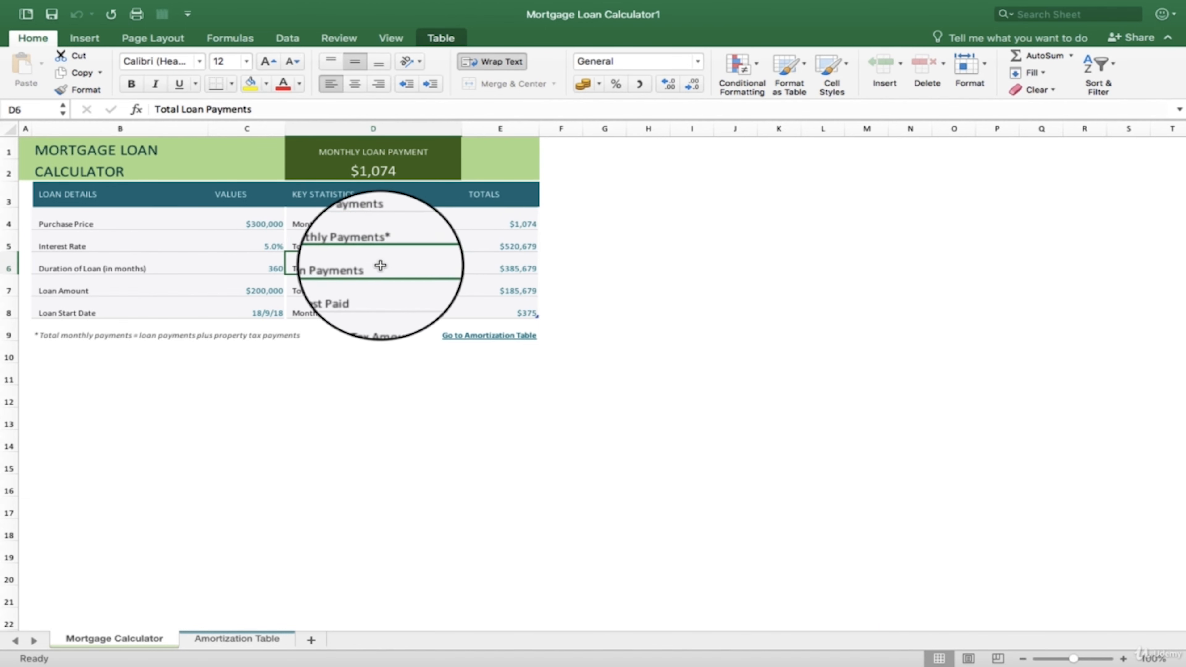
pyautogui.click(250, 294)
pyautogui.click(7, 262)
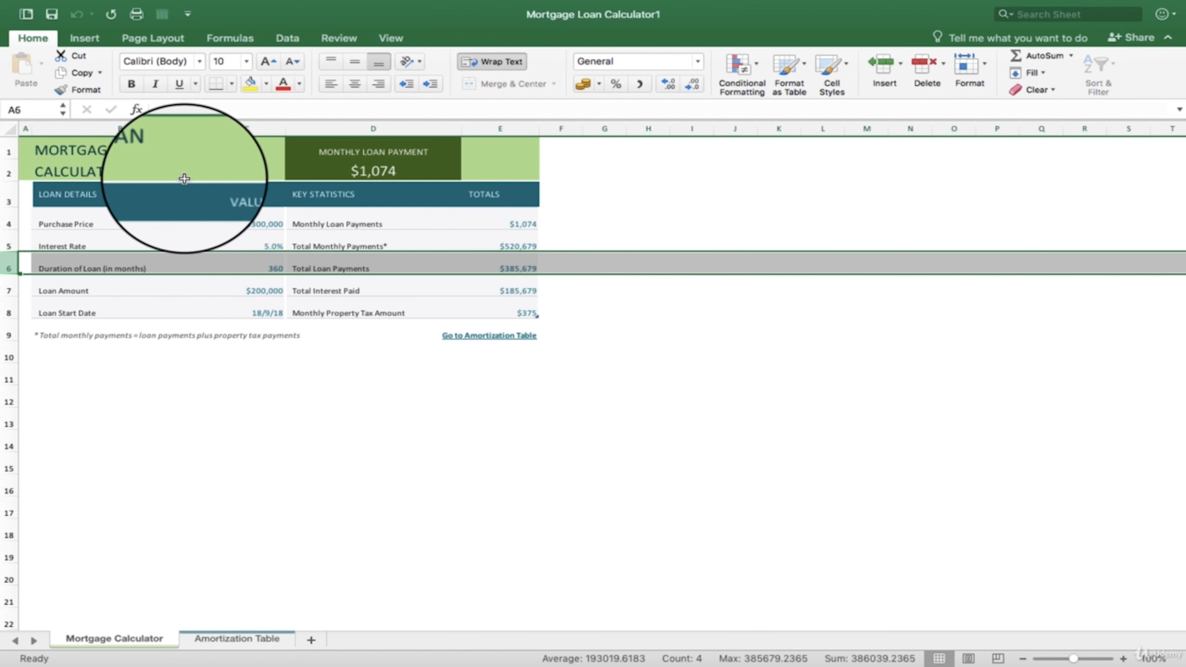
pyautogui.click(501, 128)
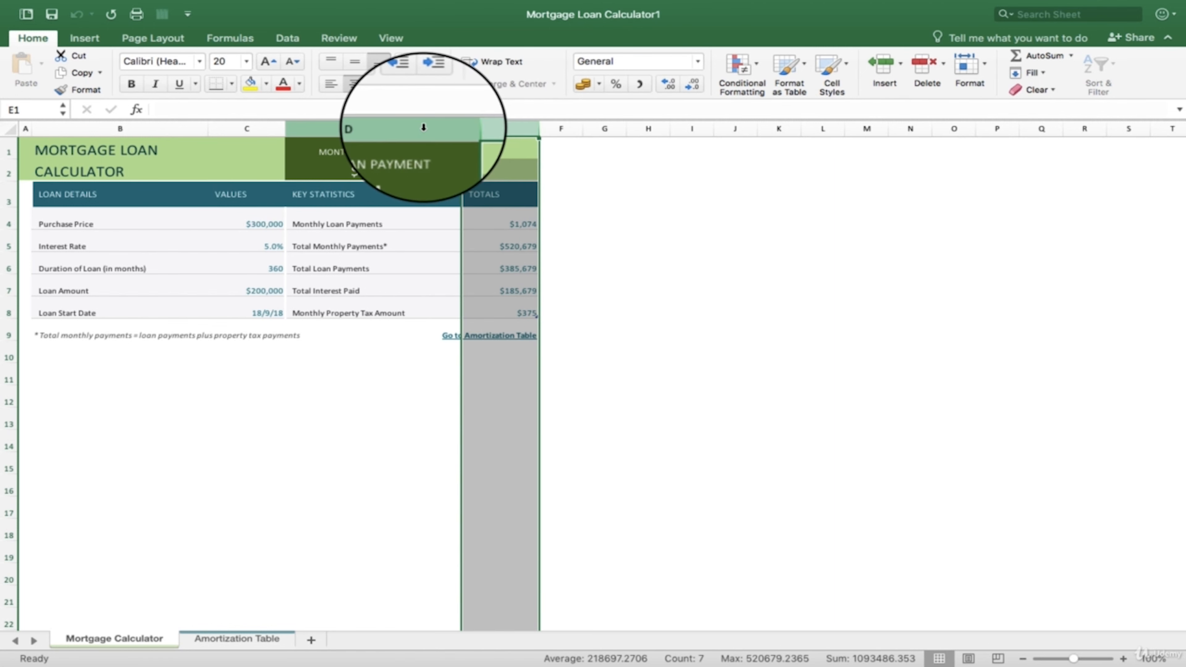
pyautogui.click(304, 131)
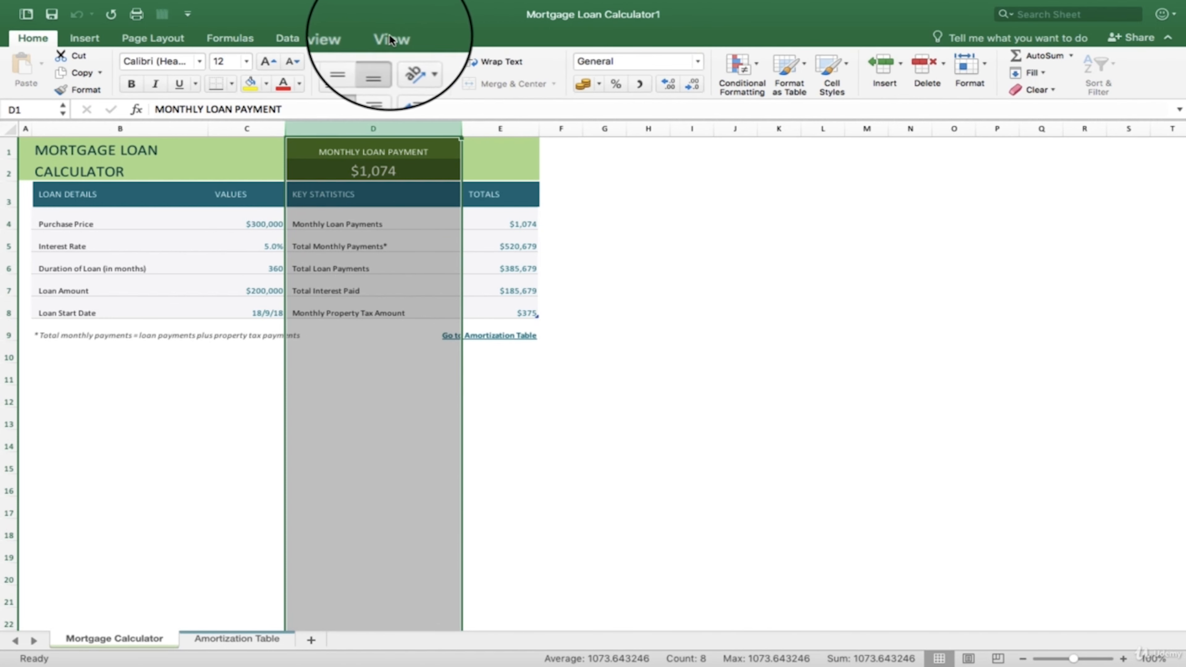
# - Display the review, formula and page layout commands one after another, ending on page layout
pyautogui.click(339, 36)
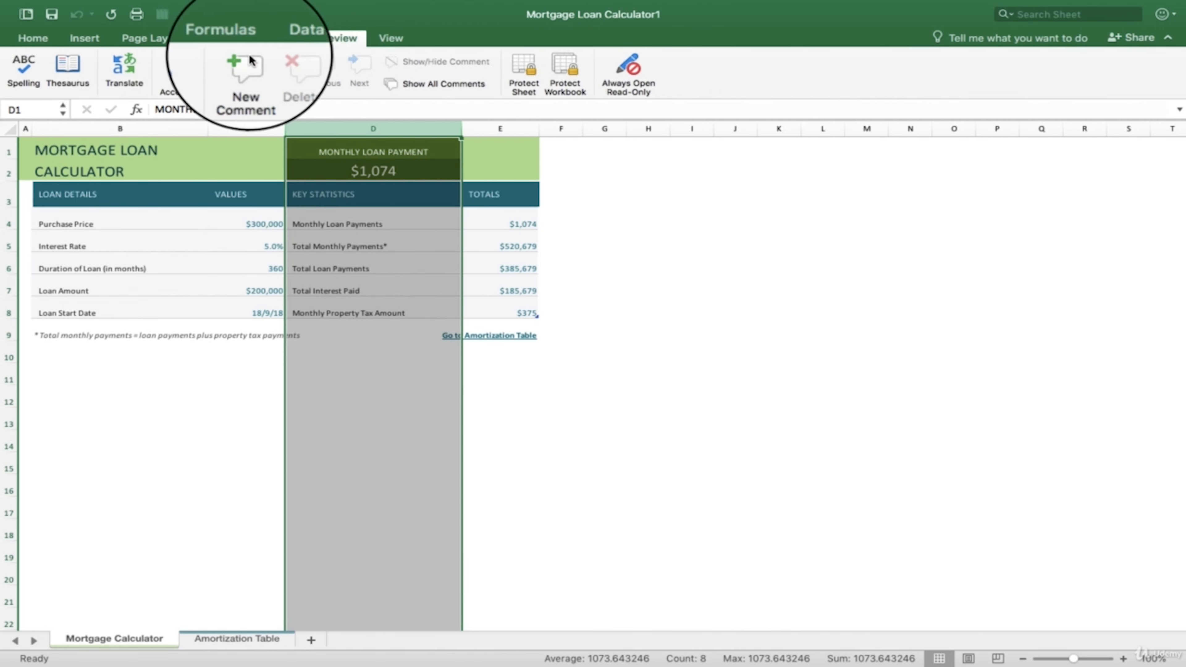
pyautogui.click(230, 33)
pyautogui.click(152, 36)
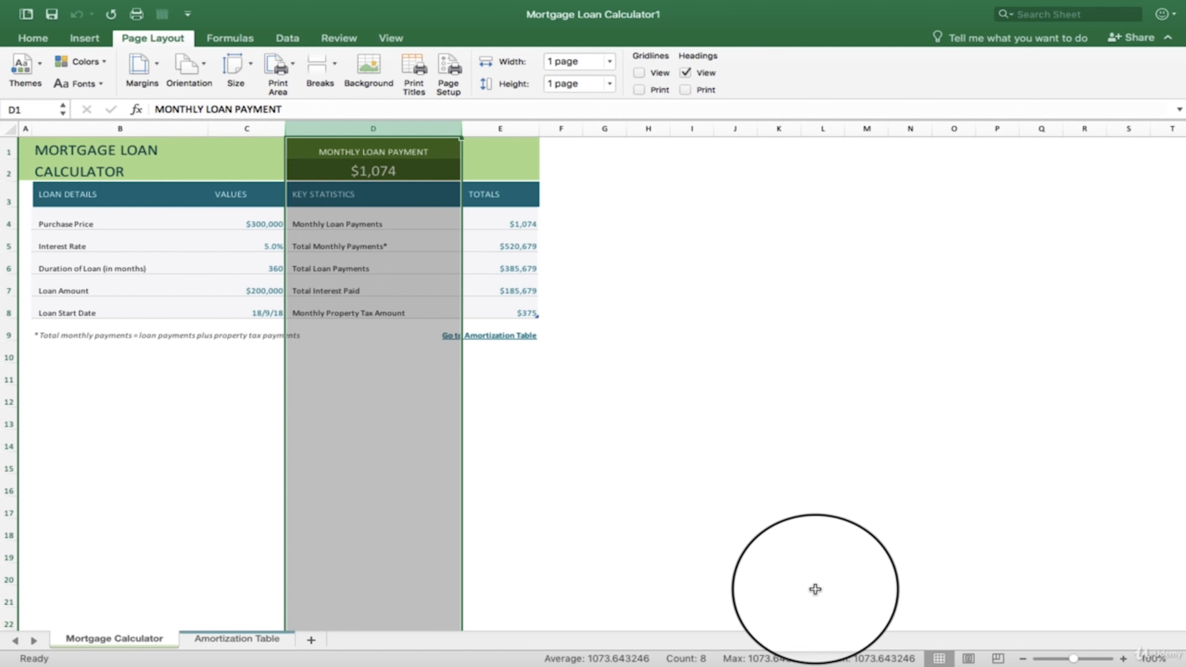
# - Select empty cells around the Mortgage Calculator table one after another, ending on cell G9
pyautogui.click(743, 387)
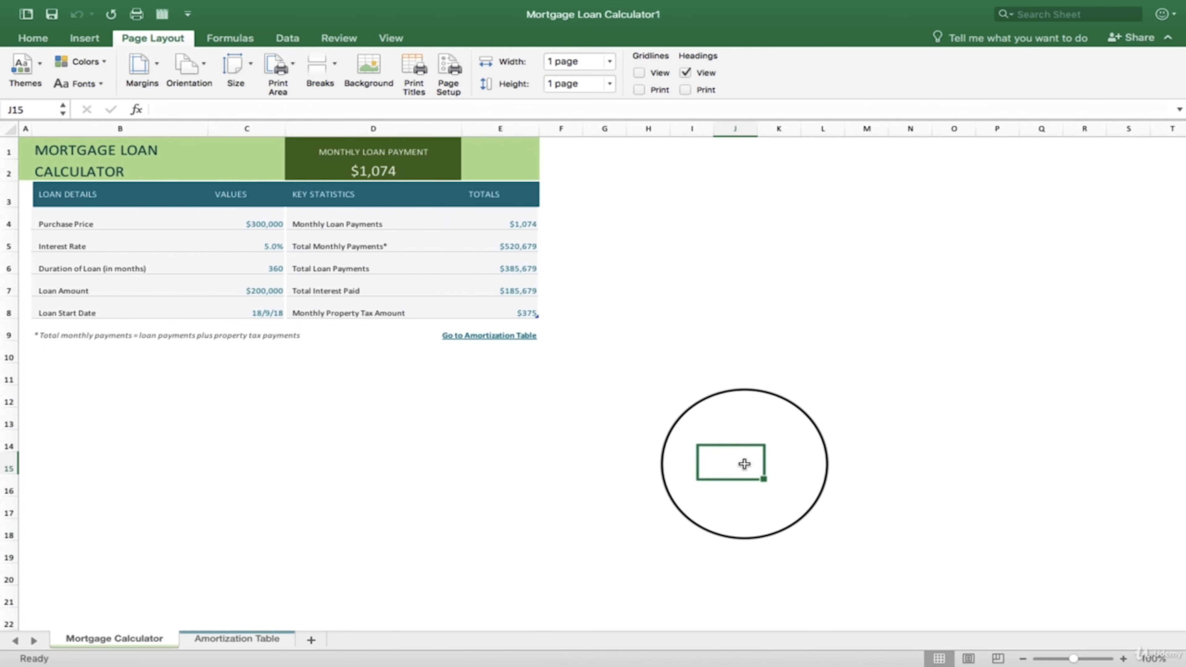
pyautogui.click(604, 351)
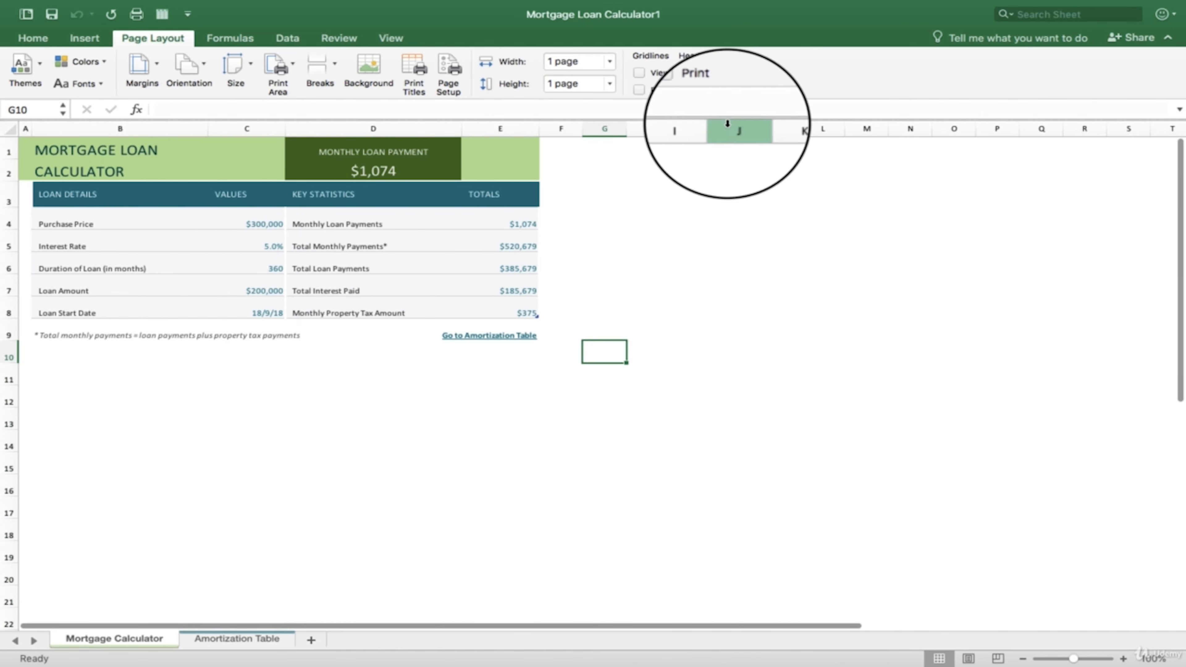
pyautogui.click(652, 182)
pyautogui.click(508, 371)
pyautogui.click(437, 408)
pyautogui.click(588, 355)
pyautogui.click(620, 332)
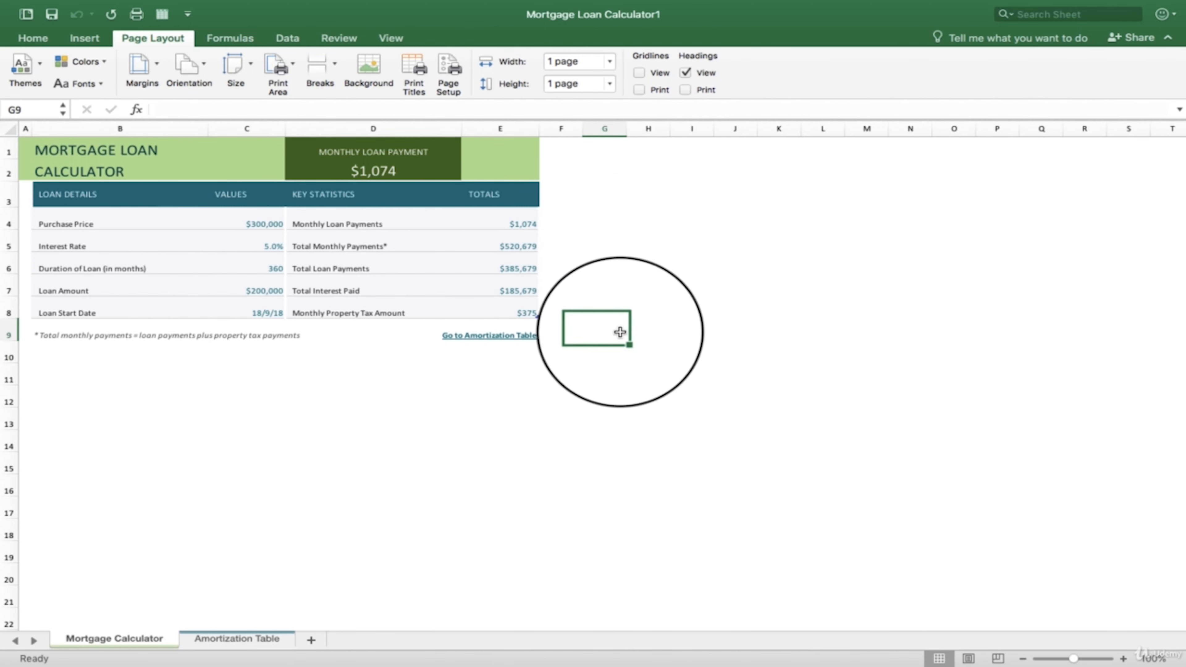
# - Select all of row 9 and all of column D, finishing on the empty cell G12
pyautogui.click(7, 333)
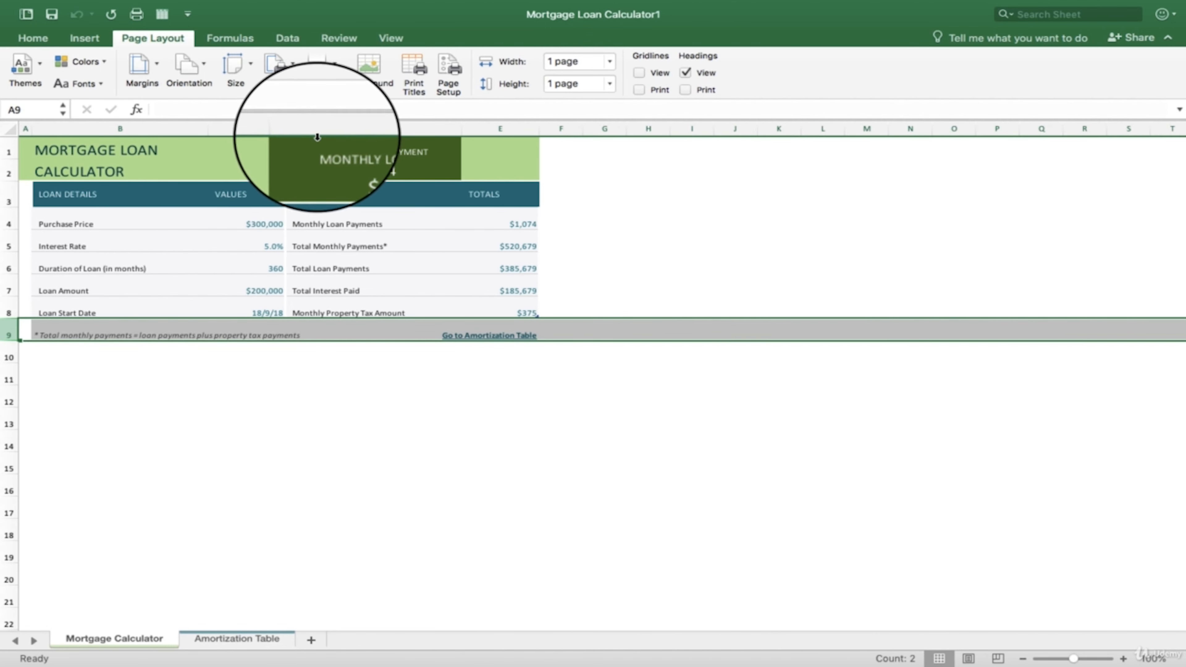
pyautogui.click(321, 127)
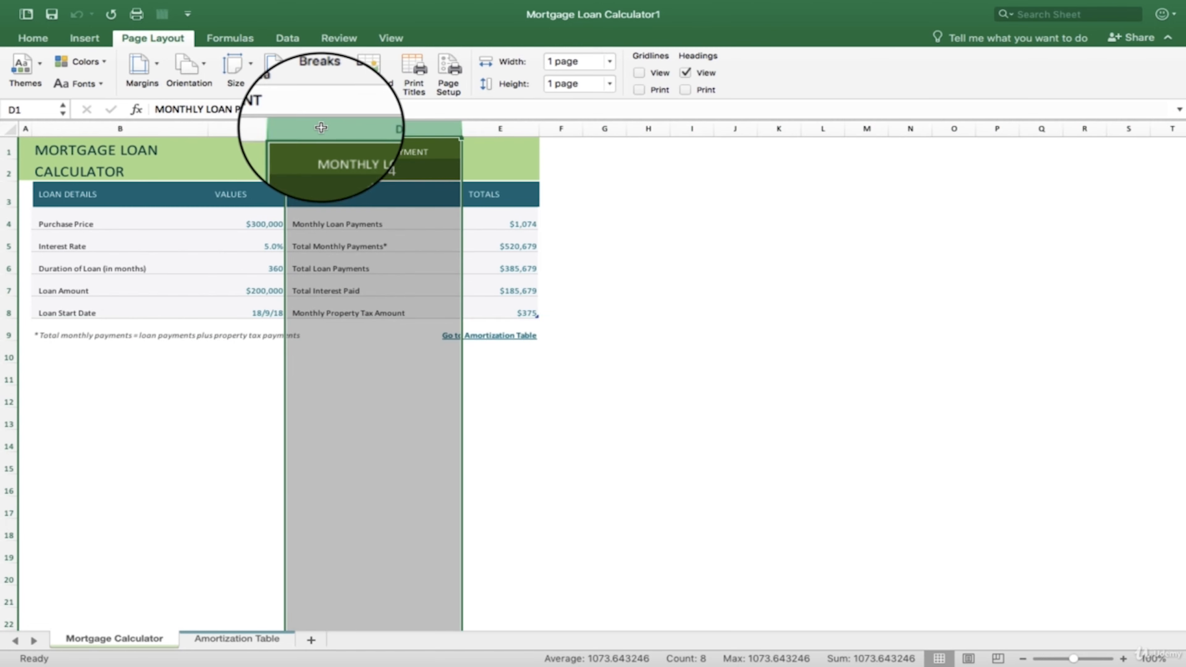
pyautogui.click(602, 396)
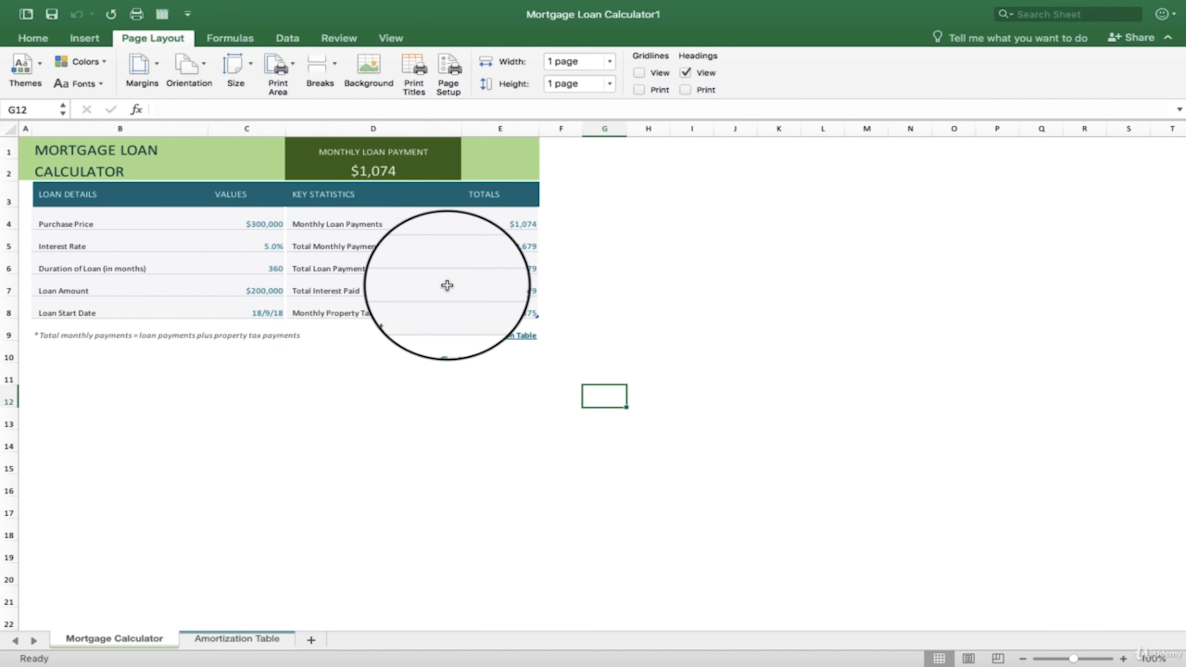
# - Select cell K8 and single cells in the key statistics and values, ending on the Total Monthly Payments label in D5
pyautogui.moveTo(423, 3)
pyautogui.click(723, 7)
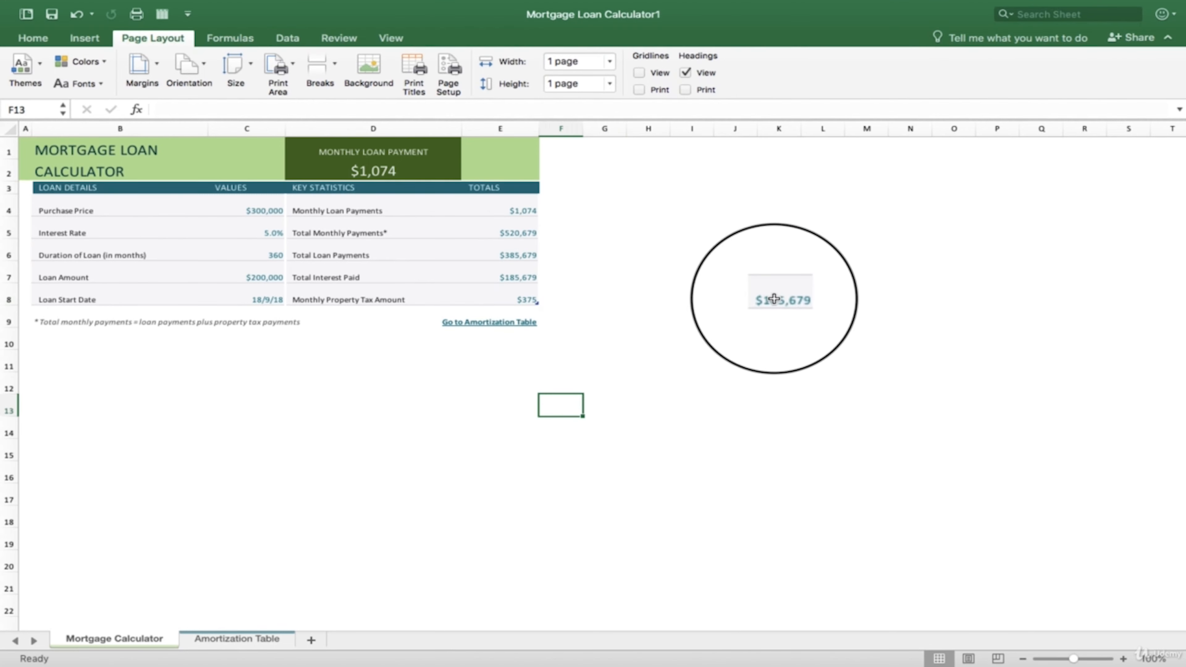
pyautogui.click(779, 300)
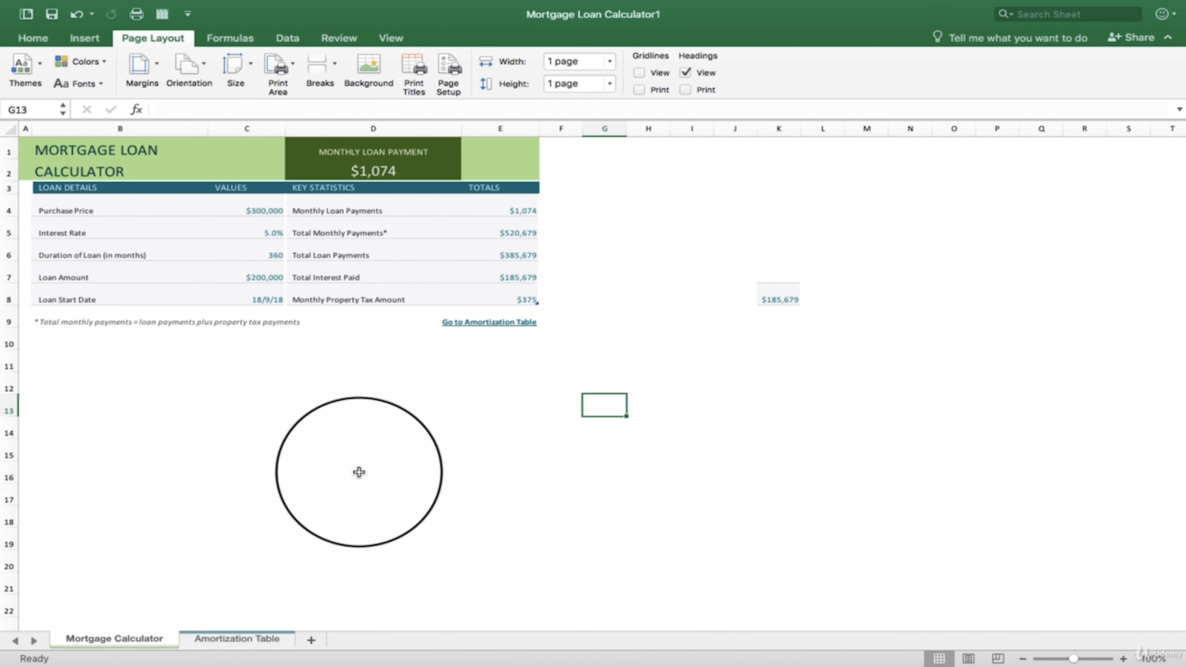
pyautogui.click(369, 276)
pyautogui.click(247, 256)
pyautogui.click(310, 230)
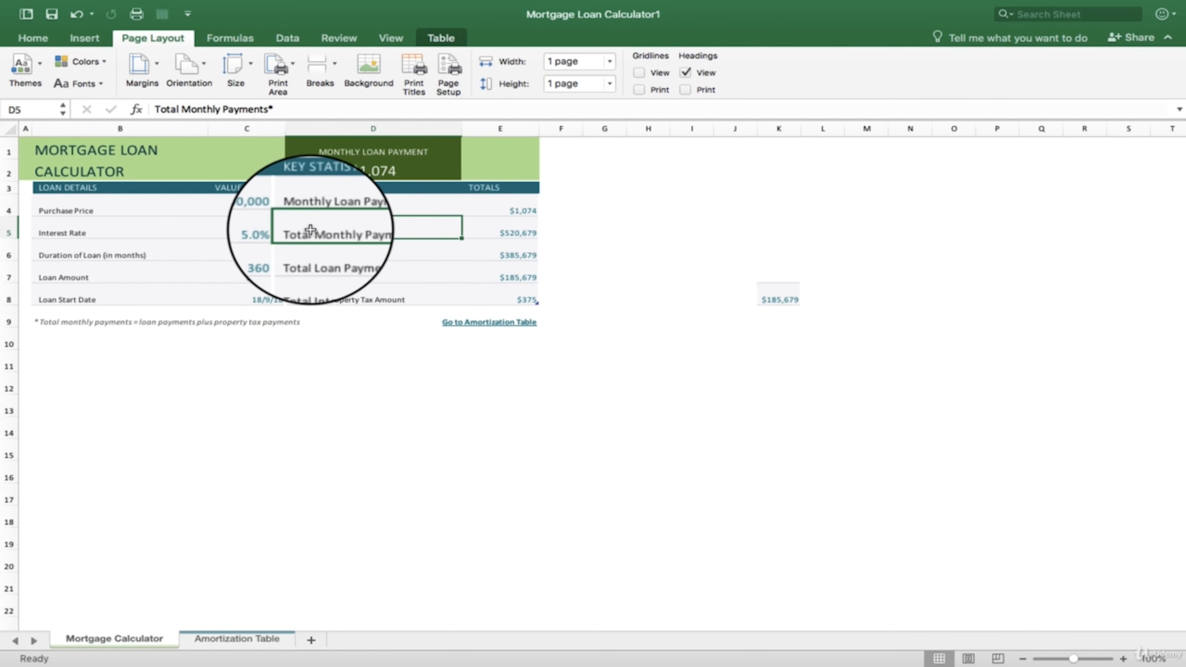
# - Examine the context commands of the Total Monthly Payments cell and the Loan Start Date value without choosing any
pyautogui.rightClick(311, 234)
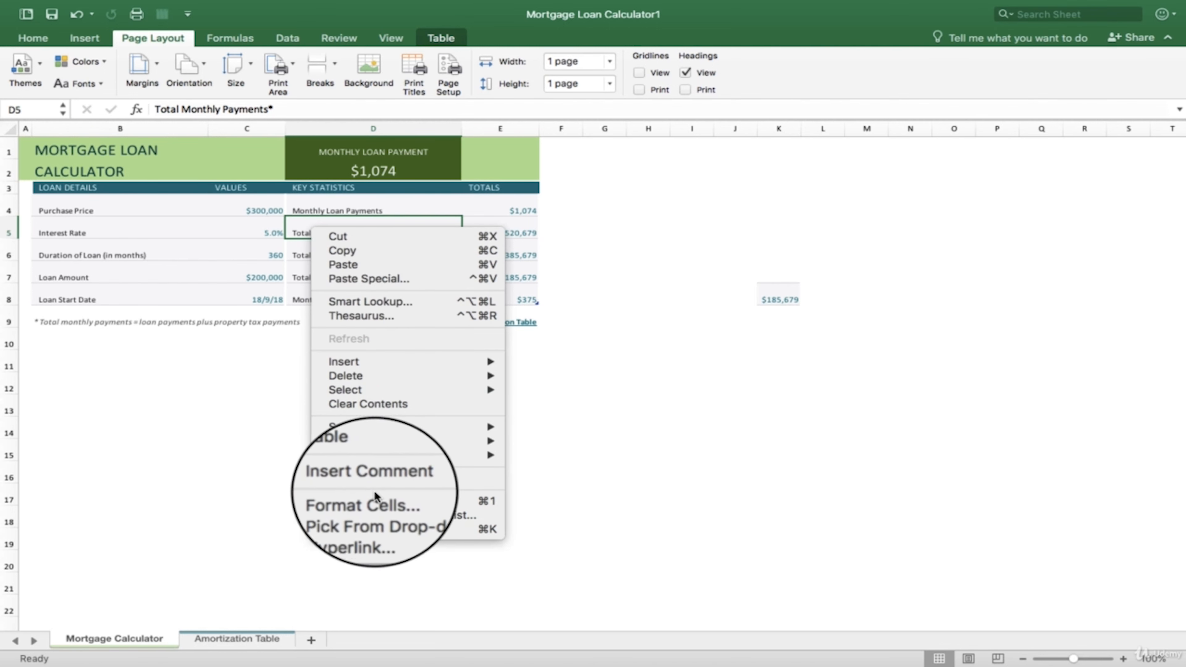
pyautogui.click(554, 380)
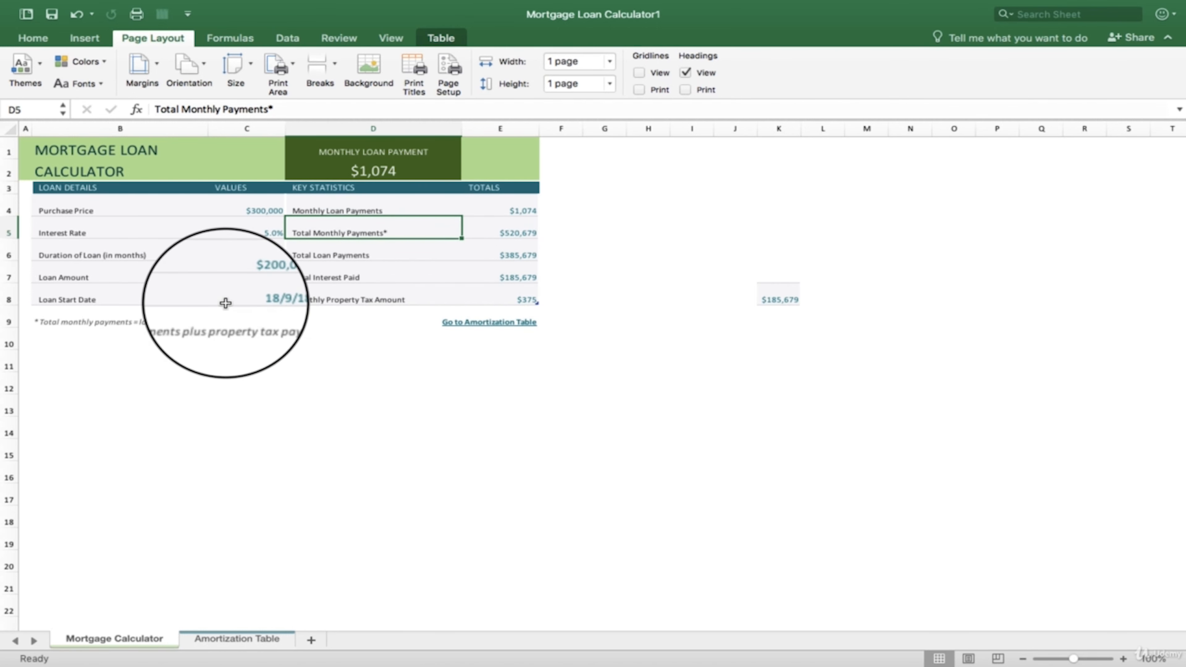
pyautogui.click(220, 294)
pyautogui.rightClick(219, 293)
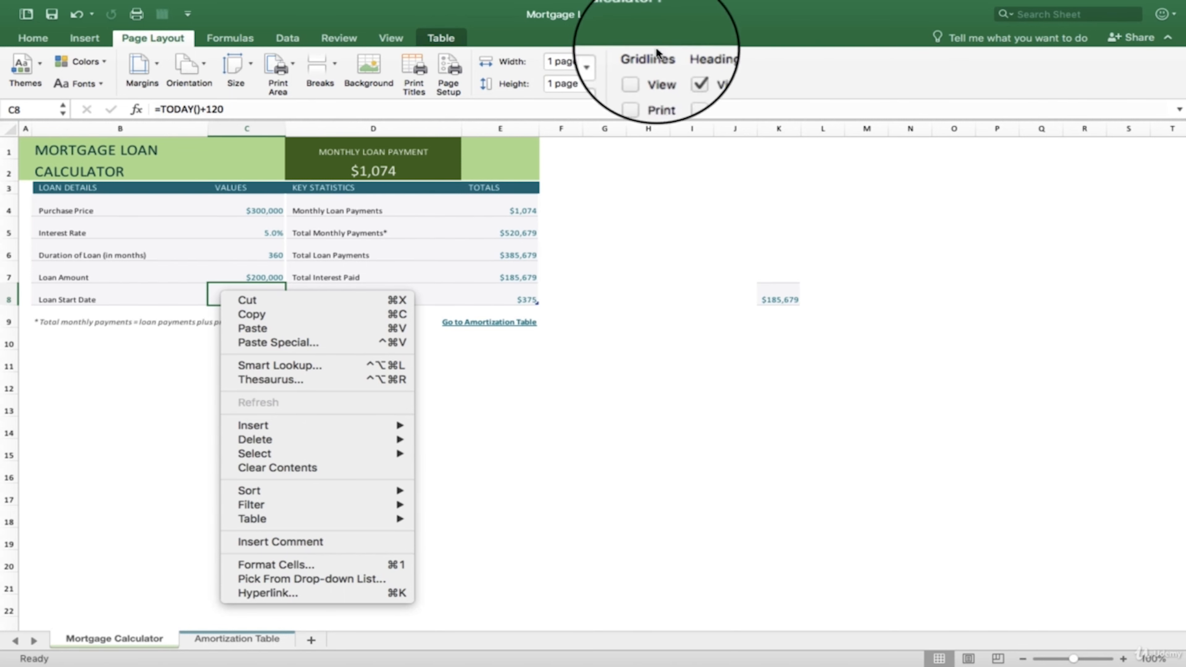
pyautogui.click(660, 236)
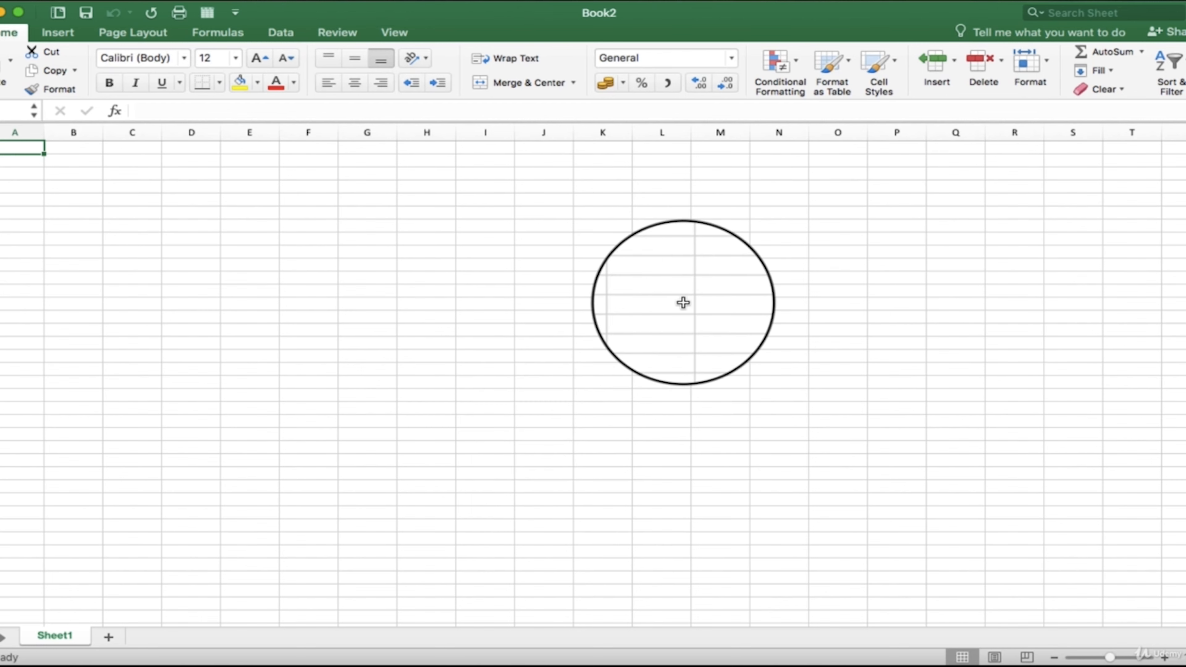
# - Create two new blank workbooks
pyautogui.click(58, 4)
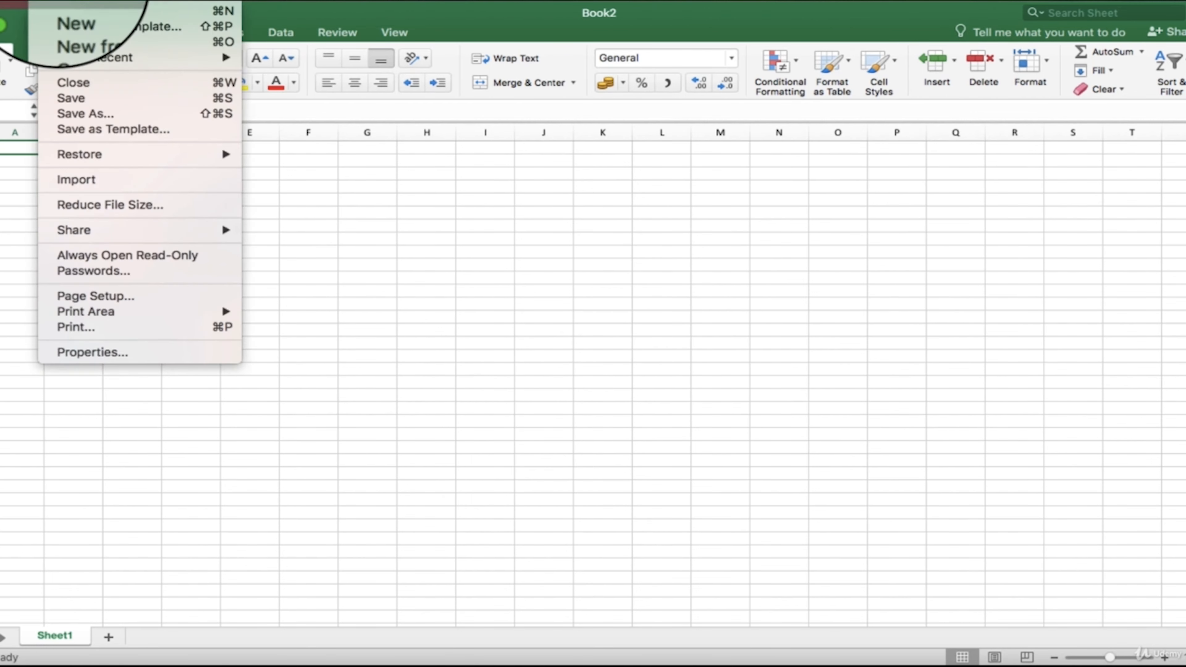
pyautogui.click(70, 13)
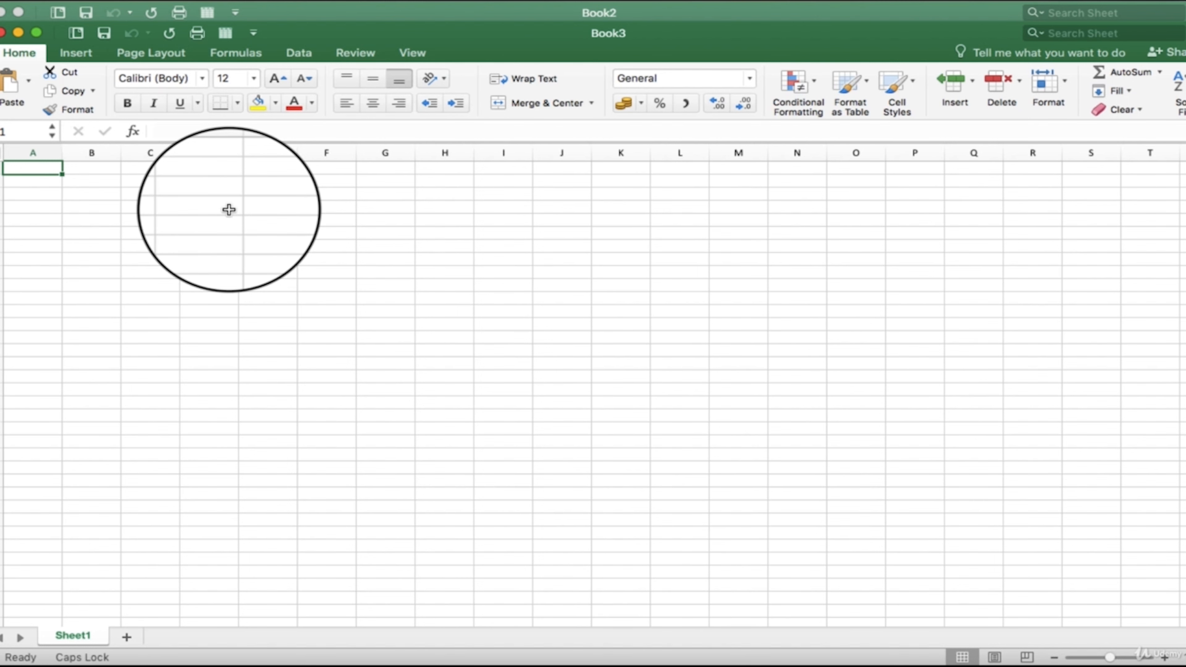
pyautogui.press('super+n')
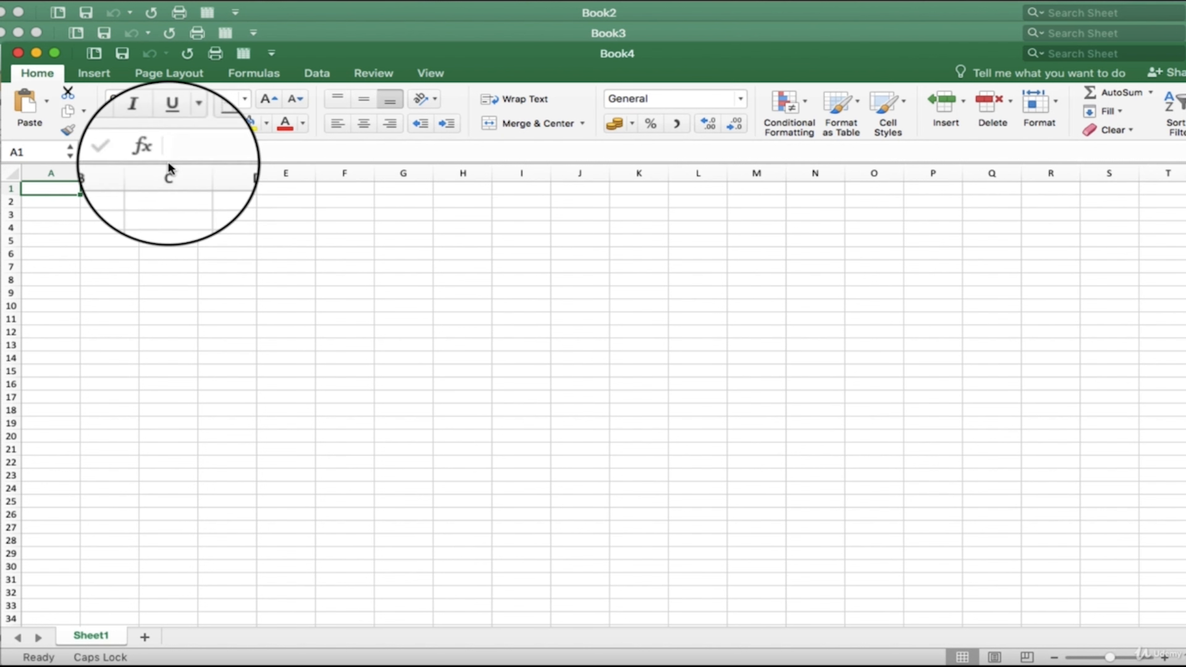
# - Create another blank workbook from the template gallery and enlarge its window
pyautogui.click(4, 3)
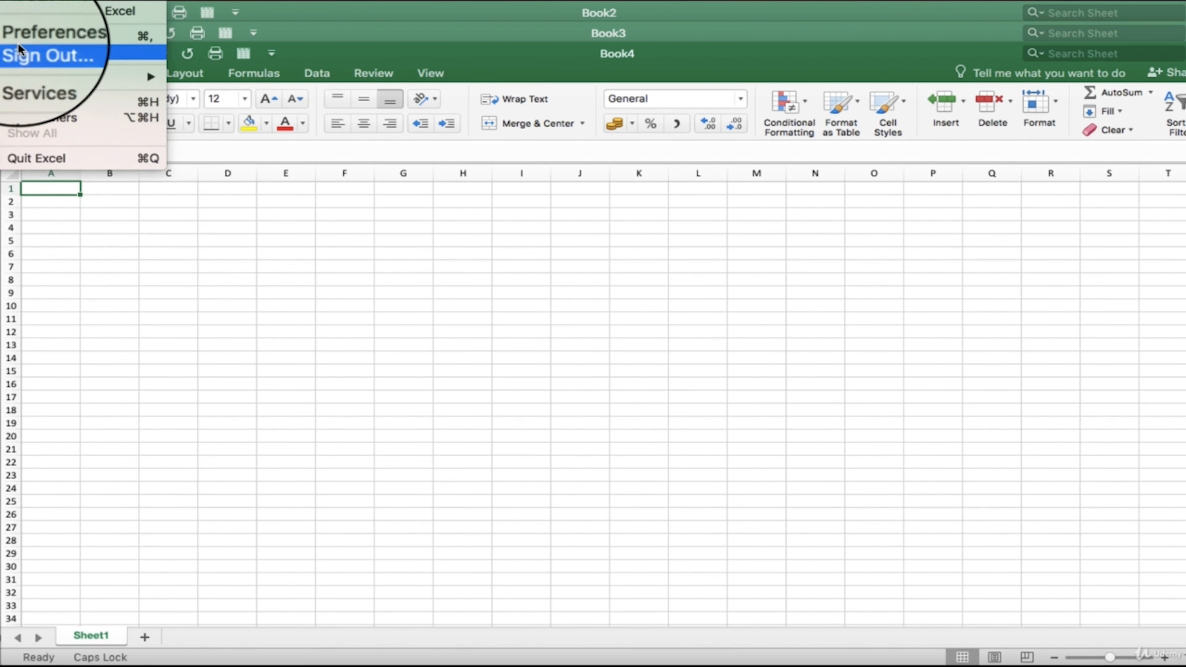
pyautogui.click(11, 2)
pyautogui.click(56, 2)
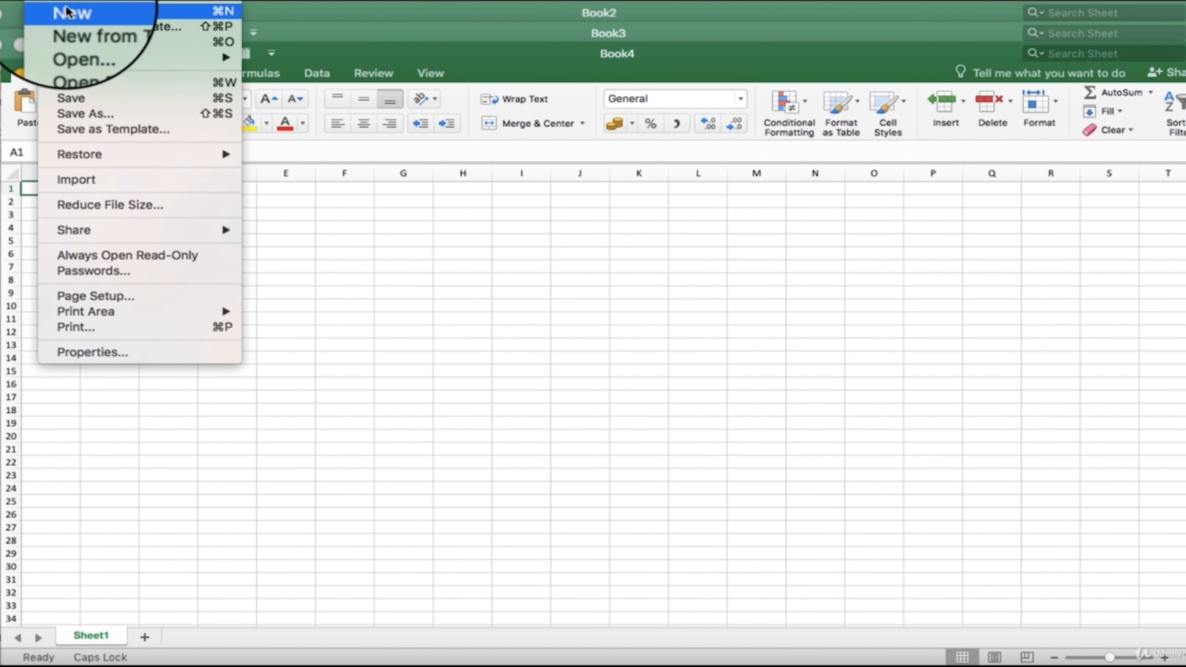
pyautogui.click(73, 25)
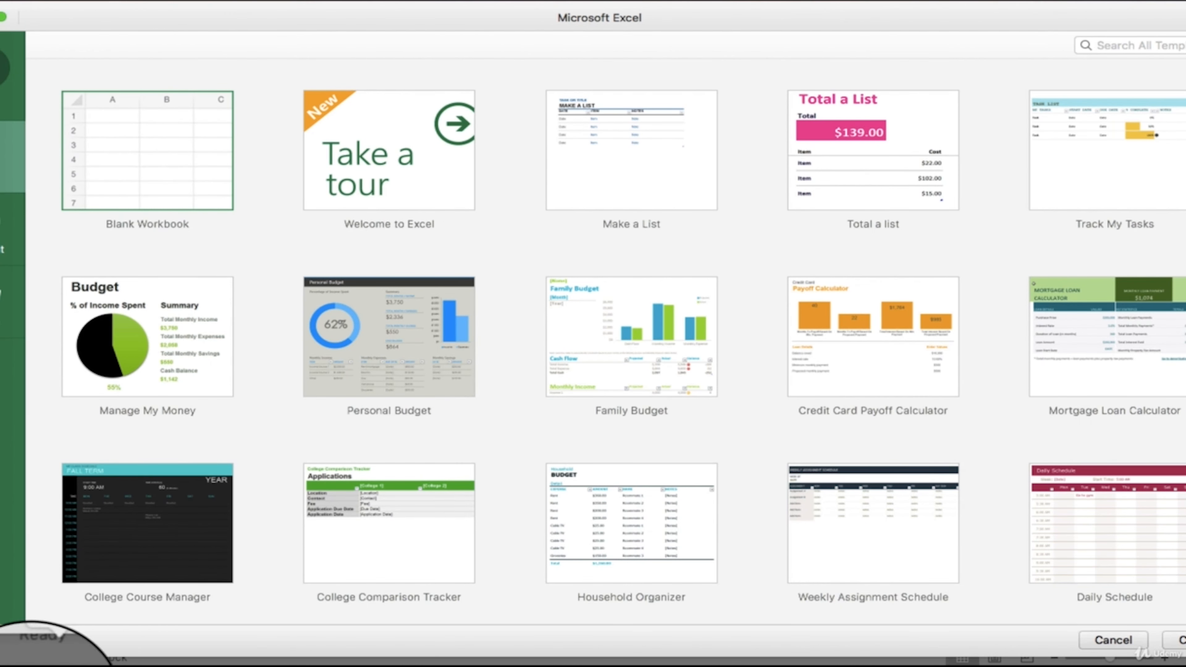
pyautogui.doubleClick(112, 136)
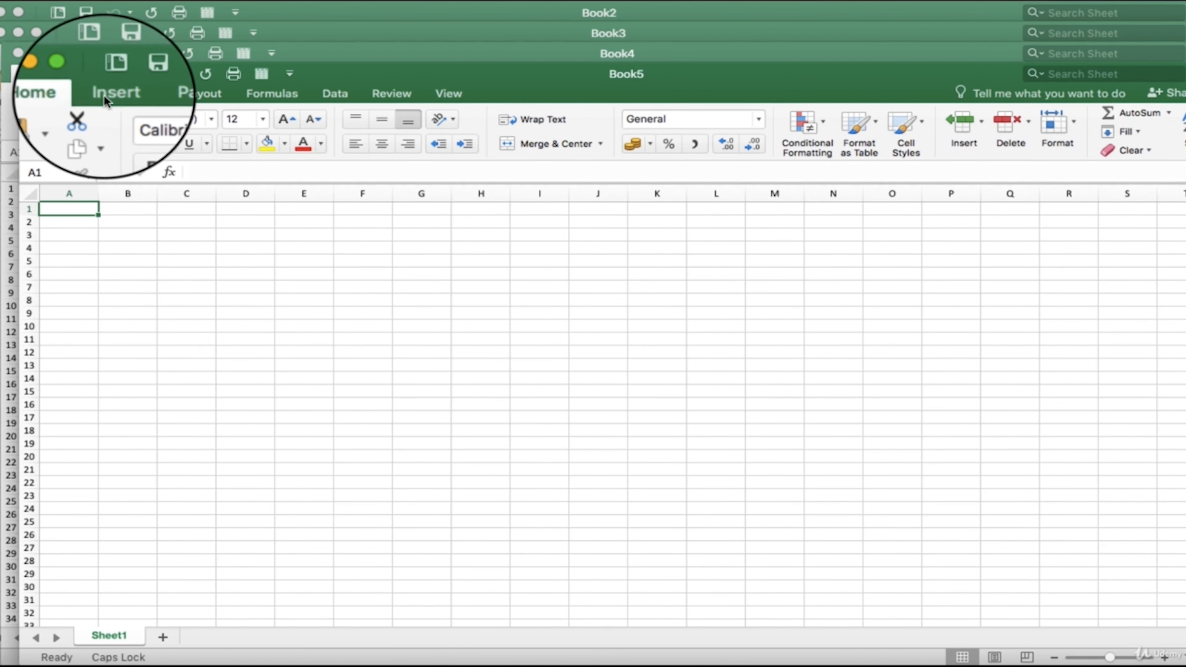
pyautogui.click(73, 75)
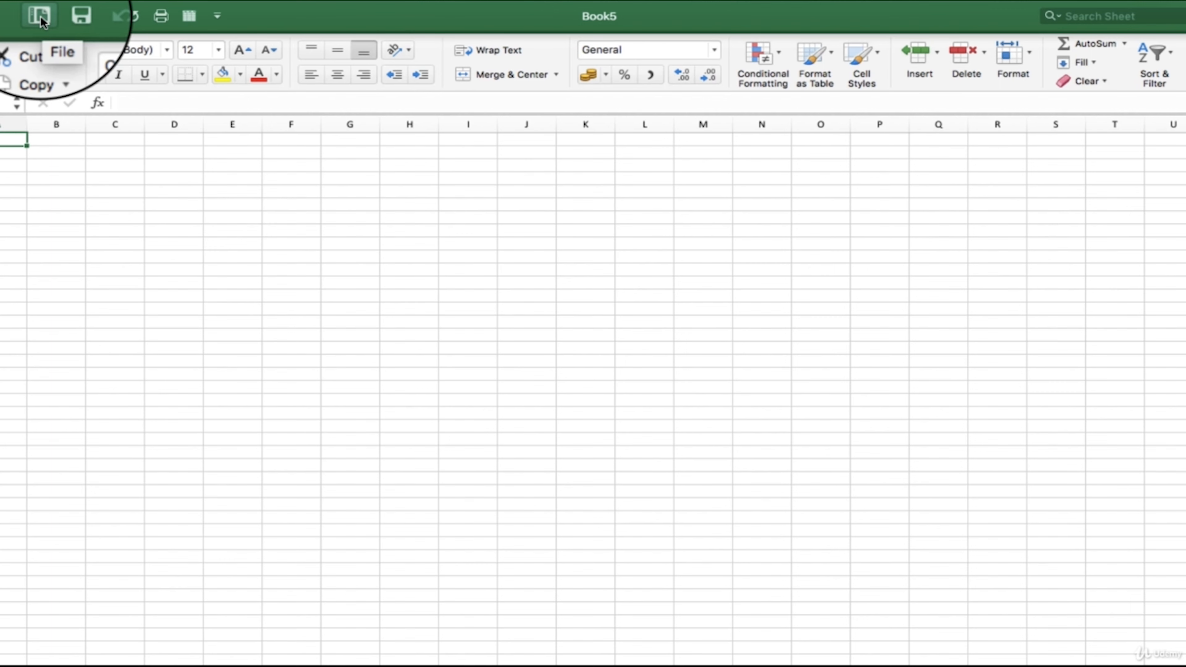
# - Browse the available templates and create a workbook from the Total a list template
pyautogui.click(40, 16)
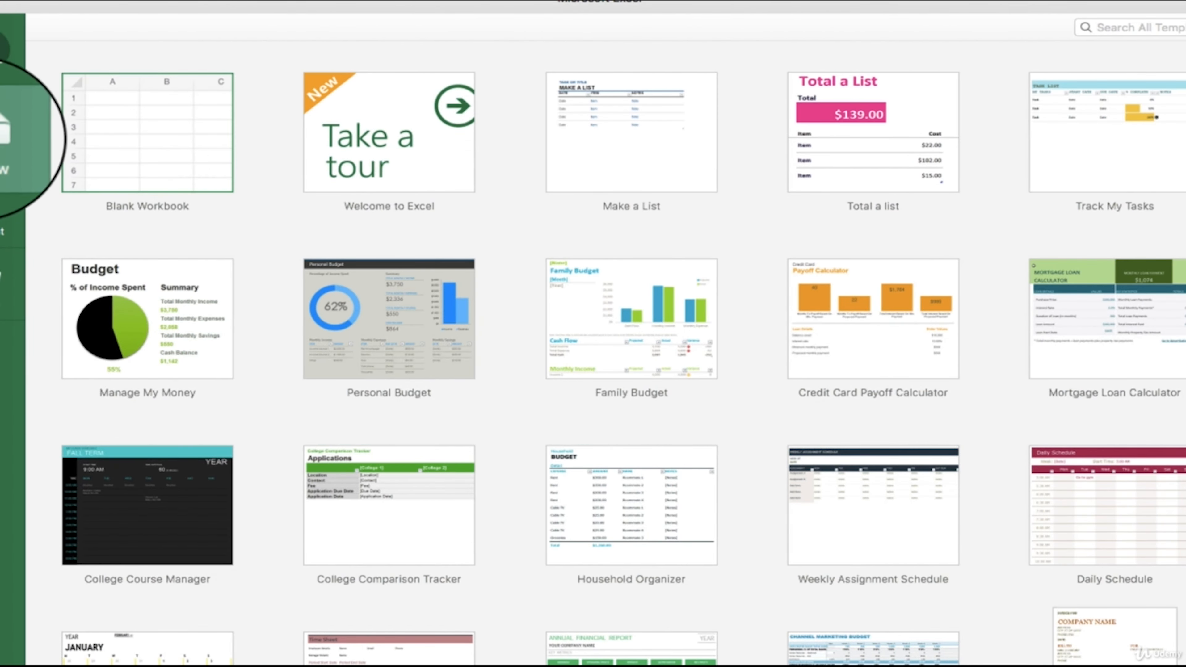
pyautogui.scroll(-6, 662, 397)
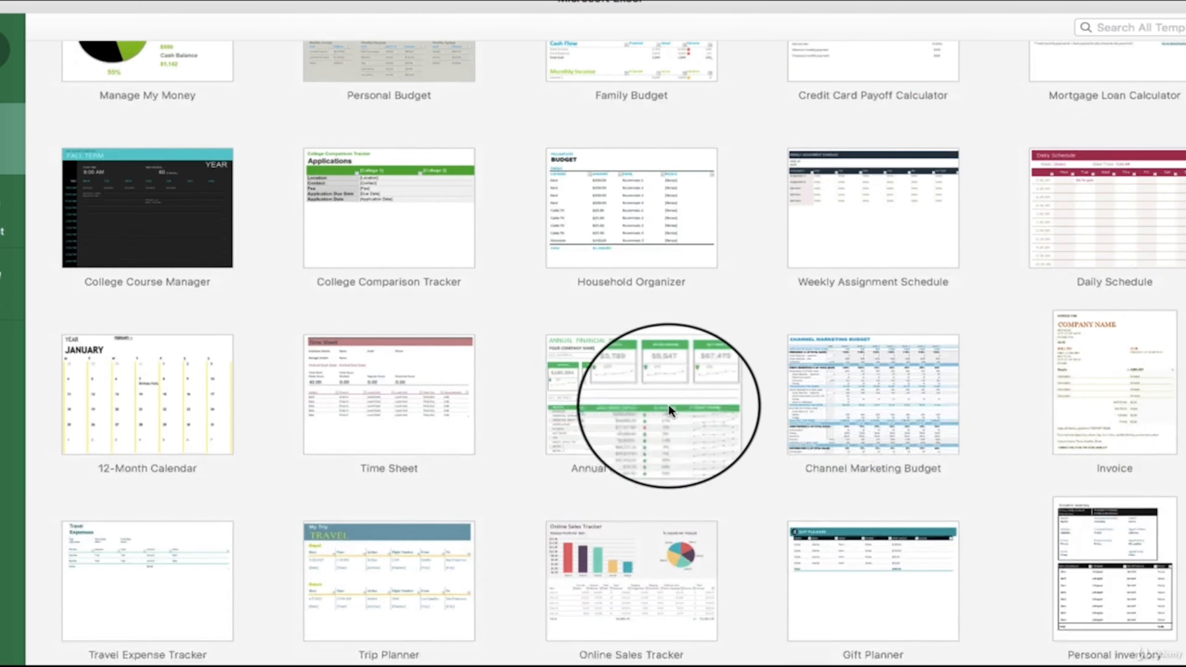
pyautogui.scroll(-4, 669, 406)
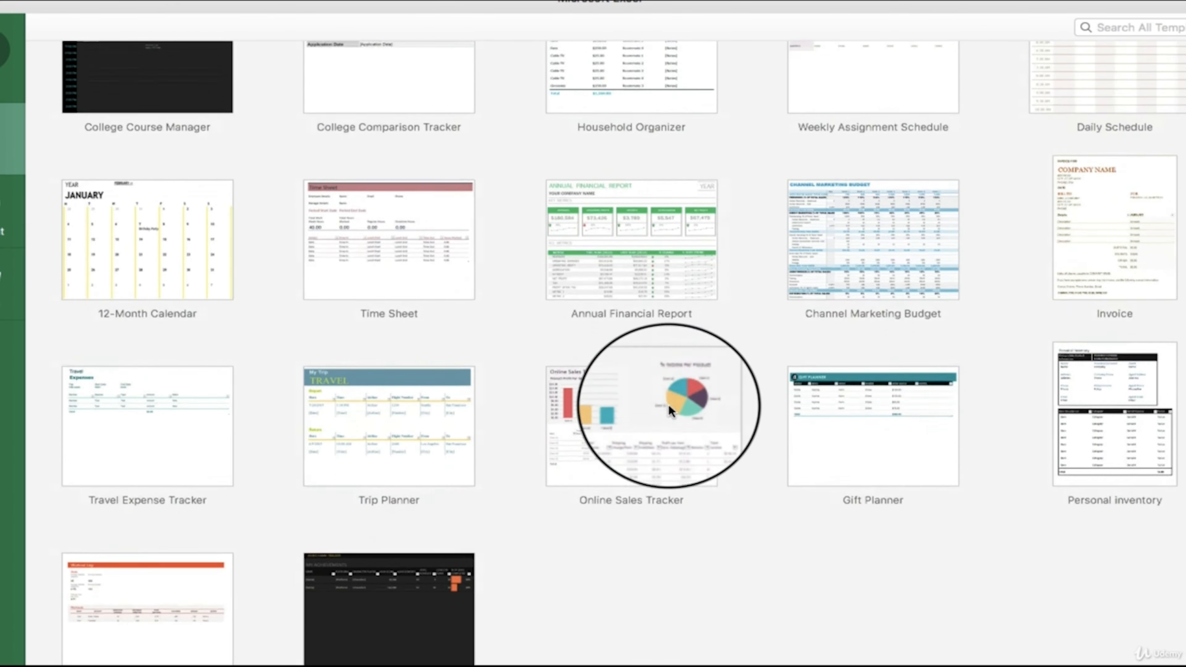
pyautogui.scroll(4, 669, 410)
pyautogui.scroll(6, 668, 404)
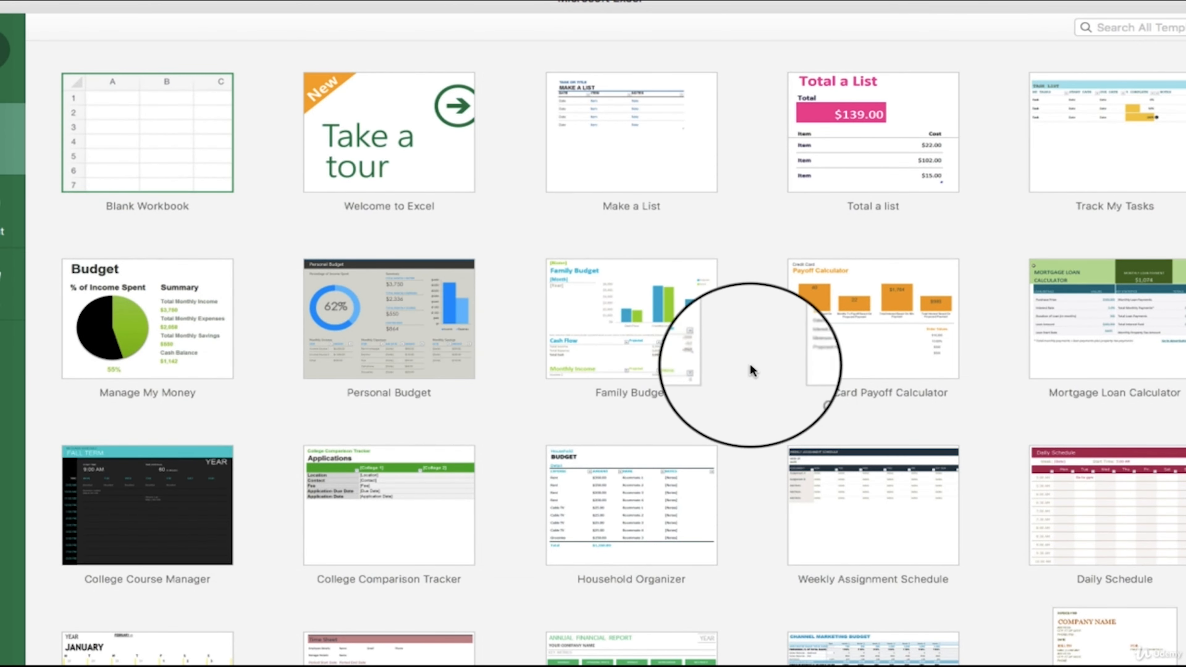
pyautogui.scroll(-9, 799, 377)
pyautogui.scroll(-2, 677, 420)
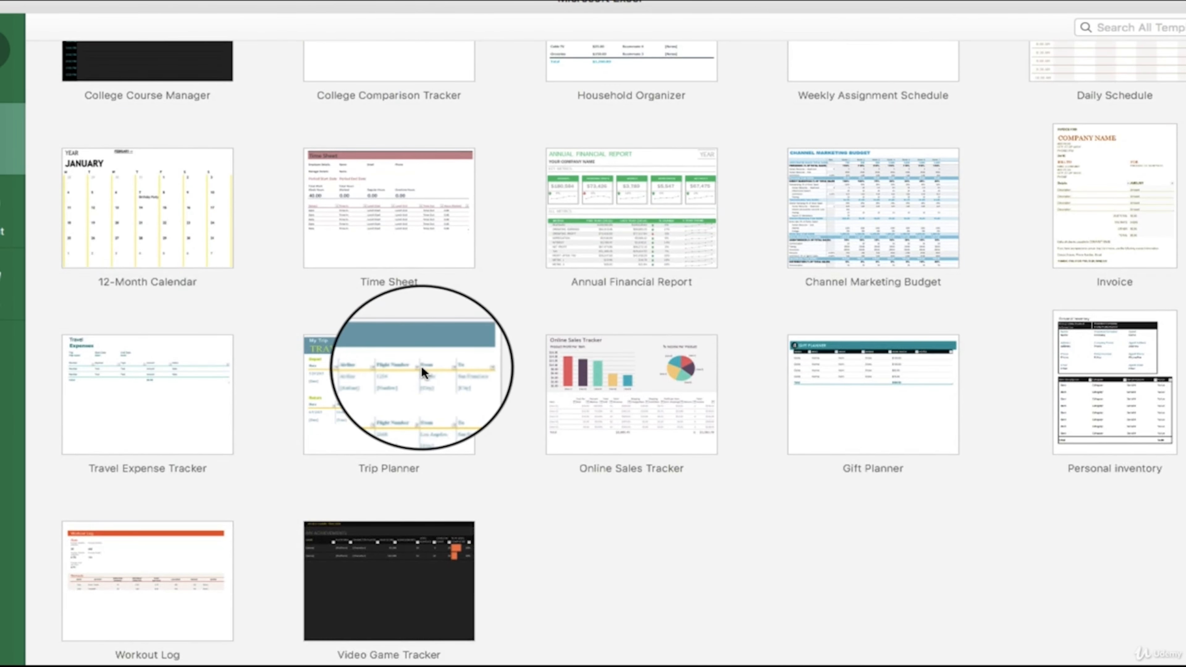
pyautogui.scroll(10, 423, 371)
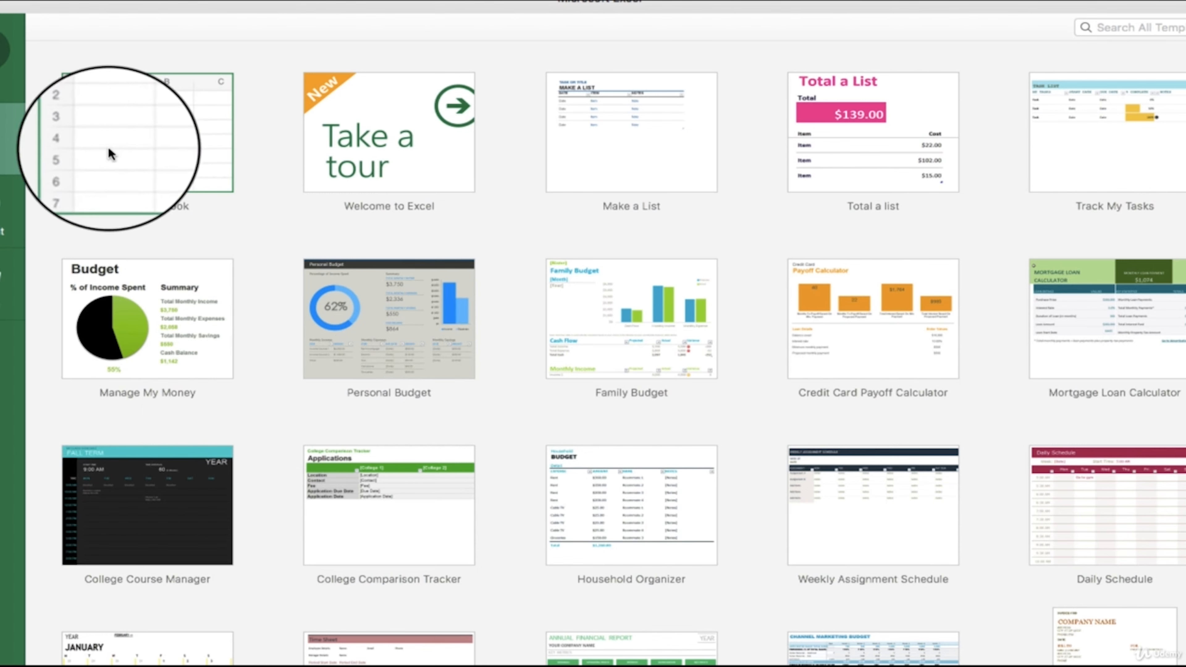
pyautogui.click(874, 169)
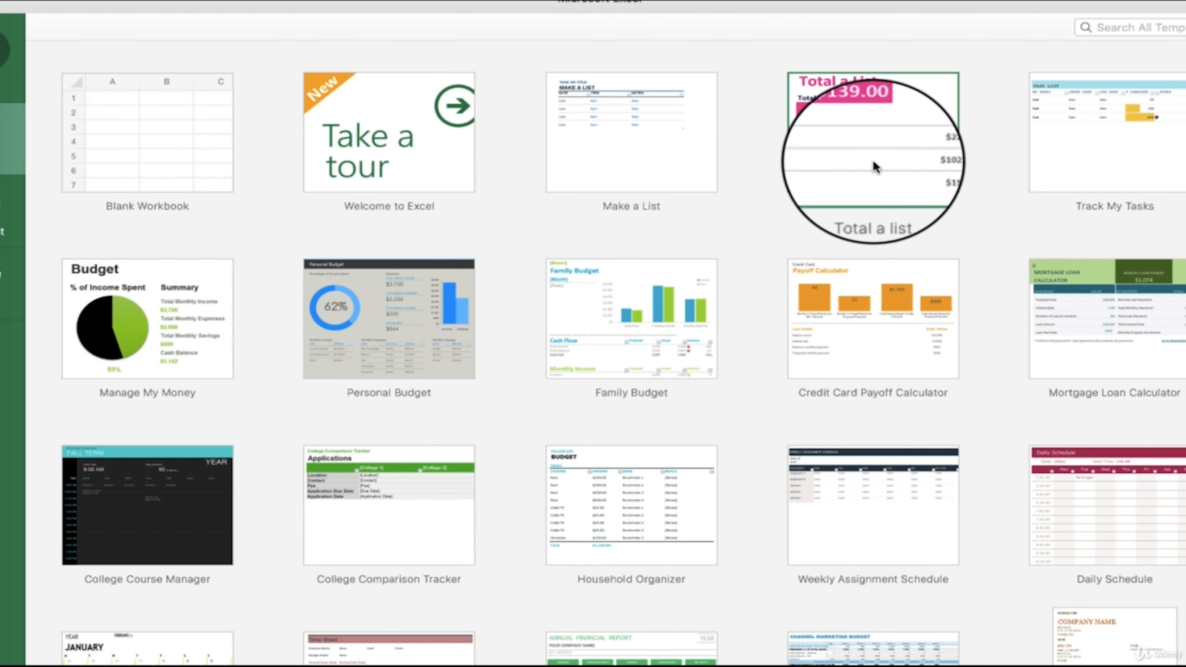
pyautogui.doubleClick(873, 167)
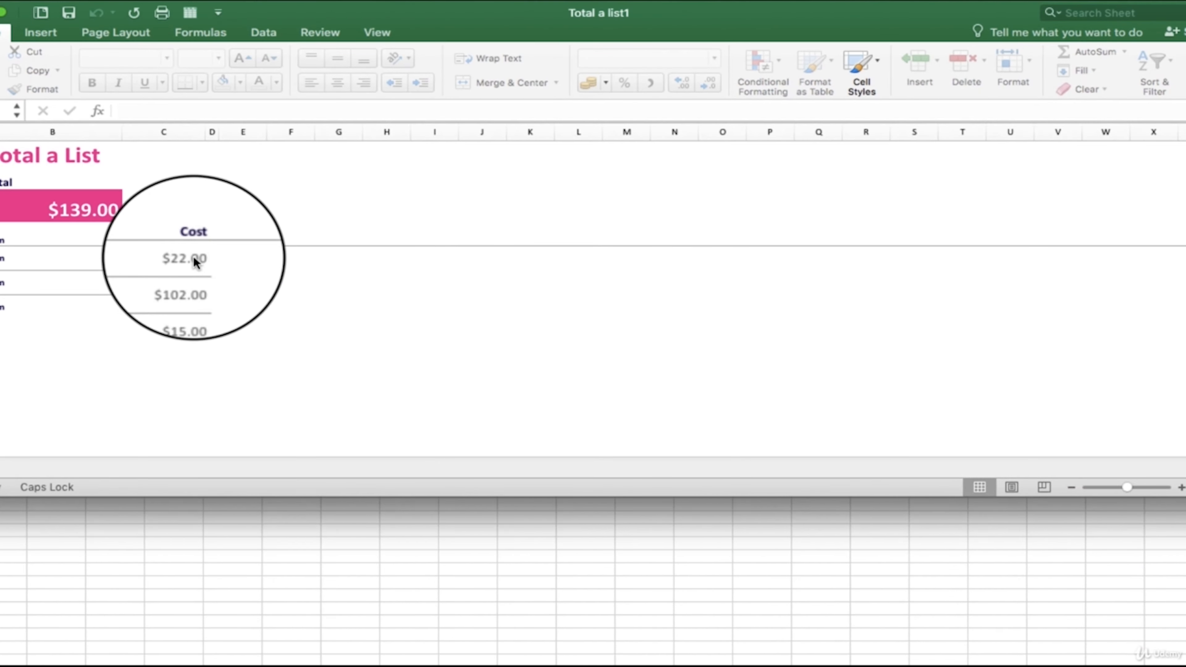
# - Select the individual values in the Cost column and close the Total a list workbook without saving the changes
pyautogui.click(169, 267)
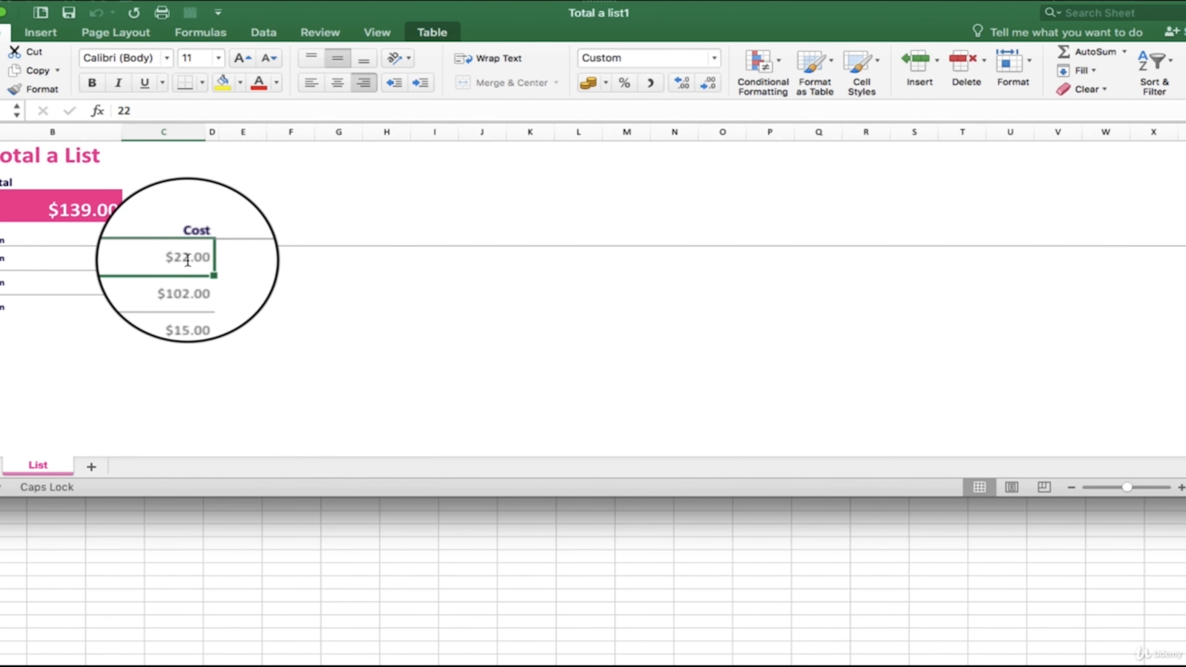
pyautogui.doubleClick(188, 282)
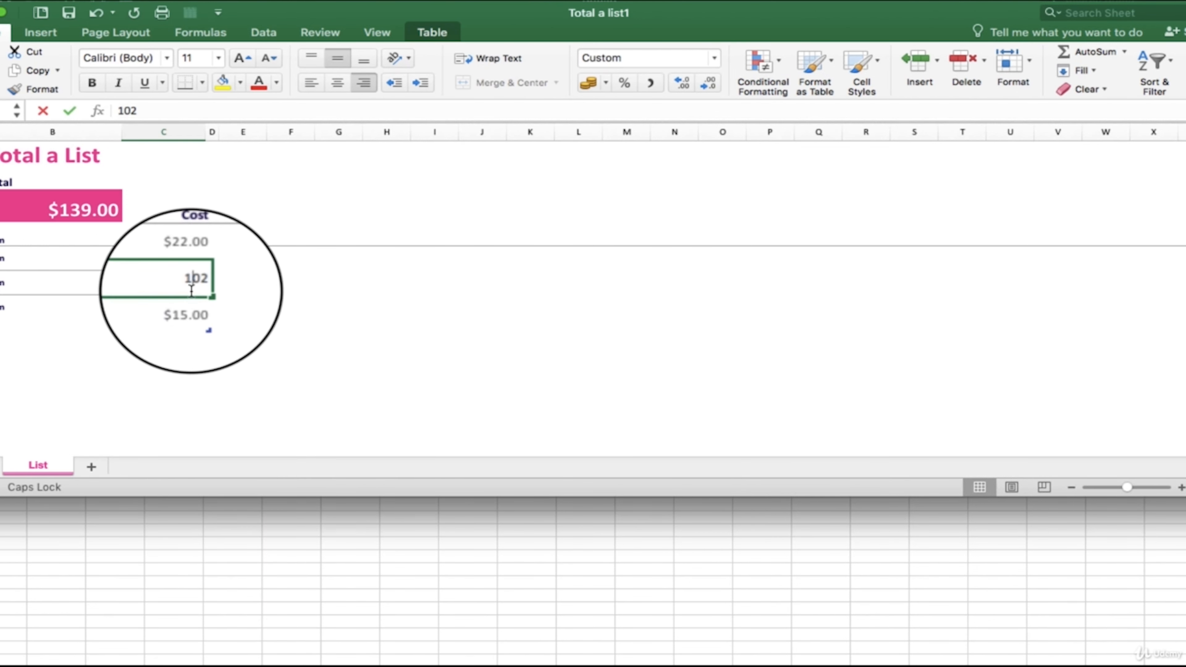
pyautogui.click(181, 308)
pyautogui.click(186, 276)
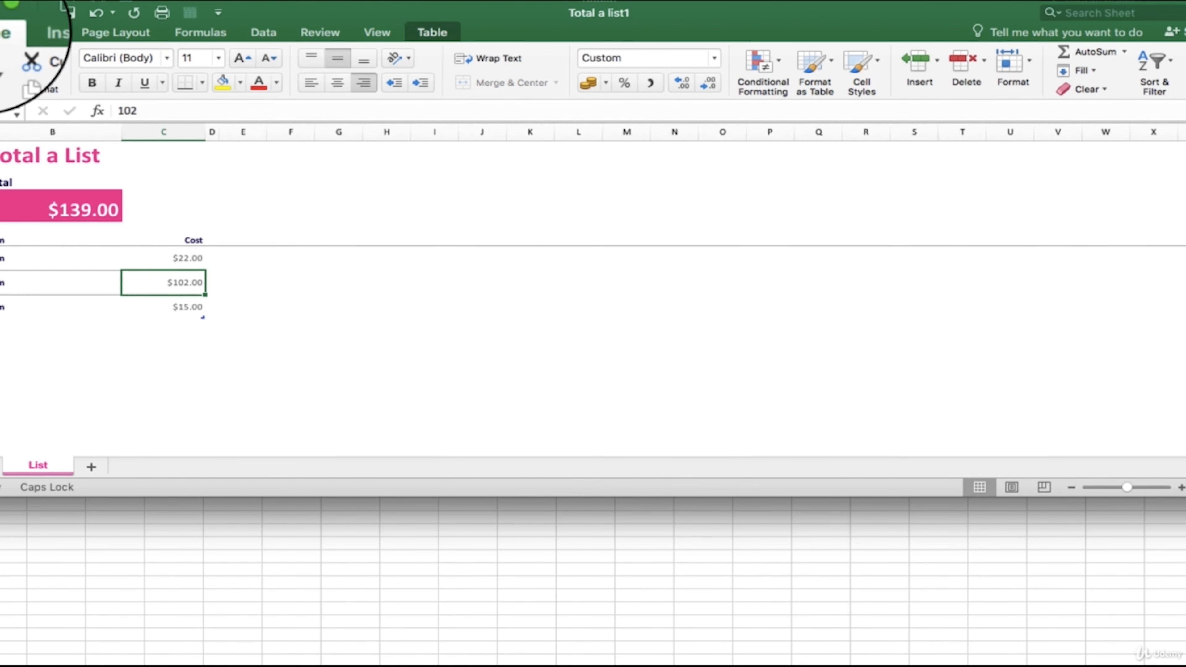
pyautogui.click(0, 13)
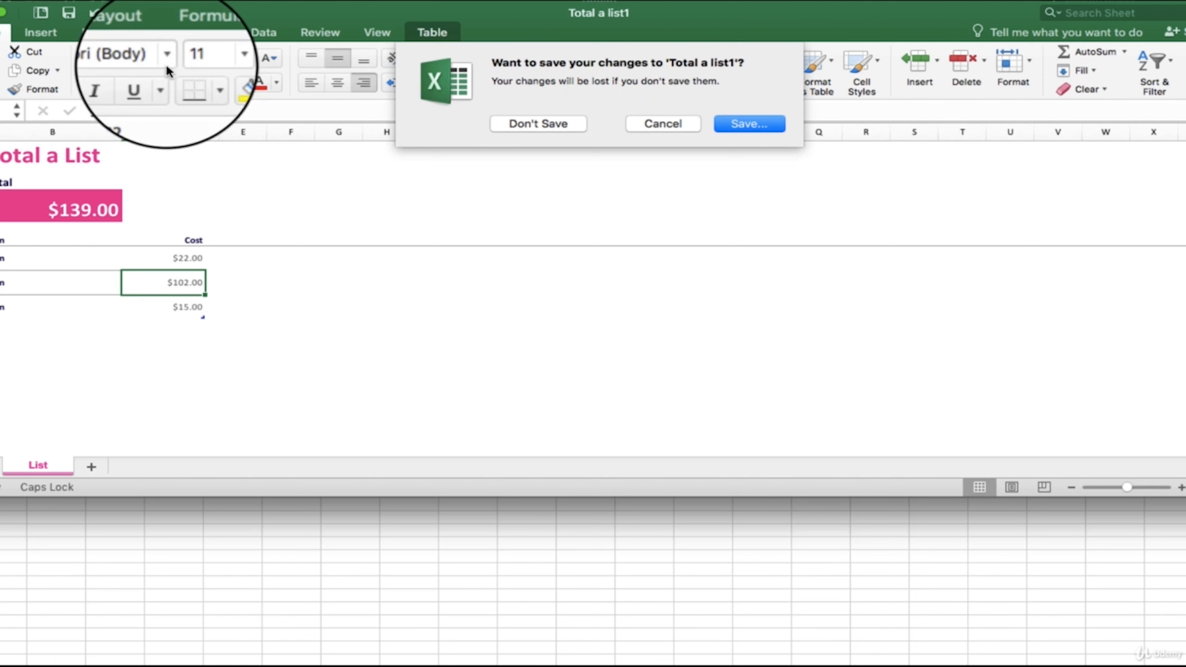
pyautogui.click(544, 123)
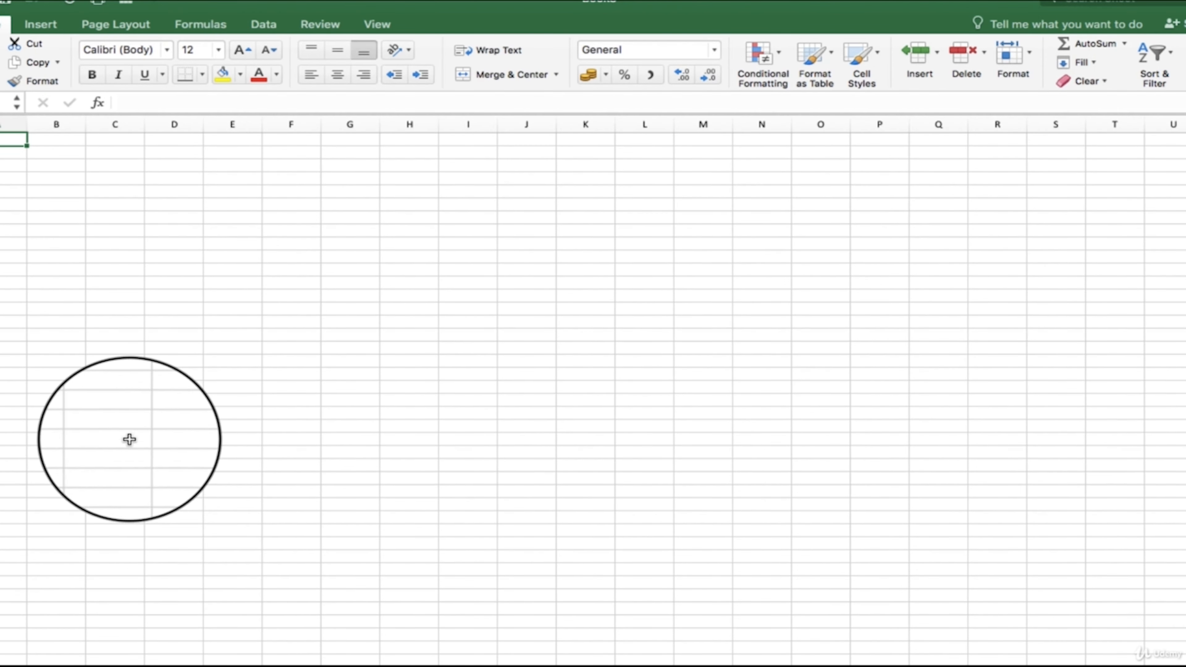
pyautogui.moveTo(8, 0)
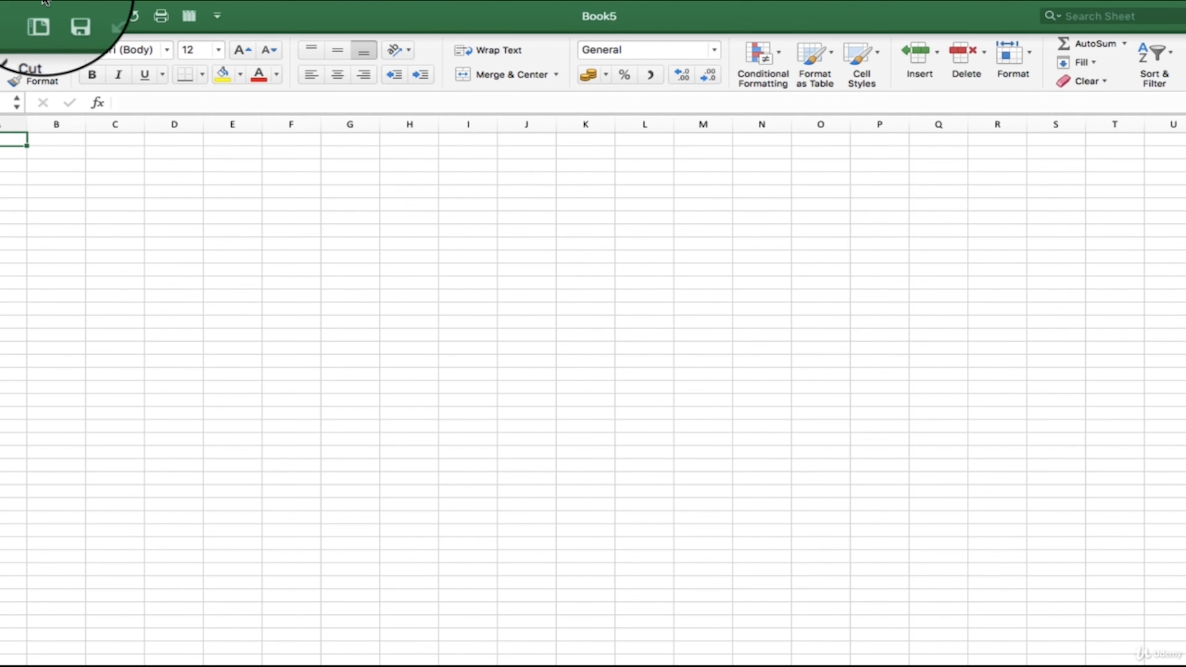
pyautogui.click(61, 6)
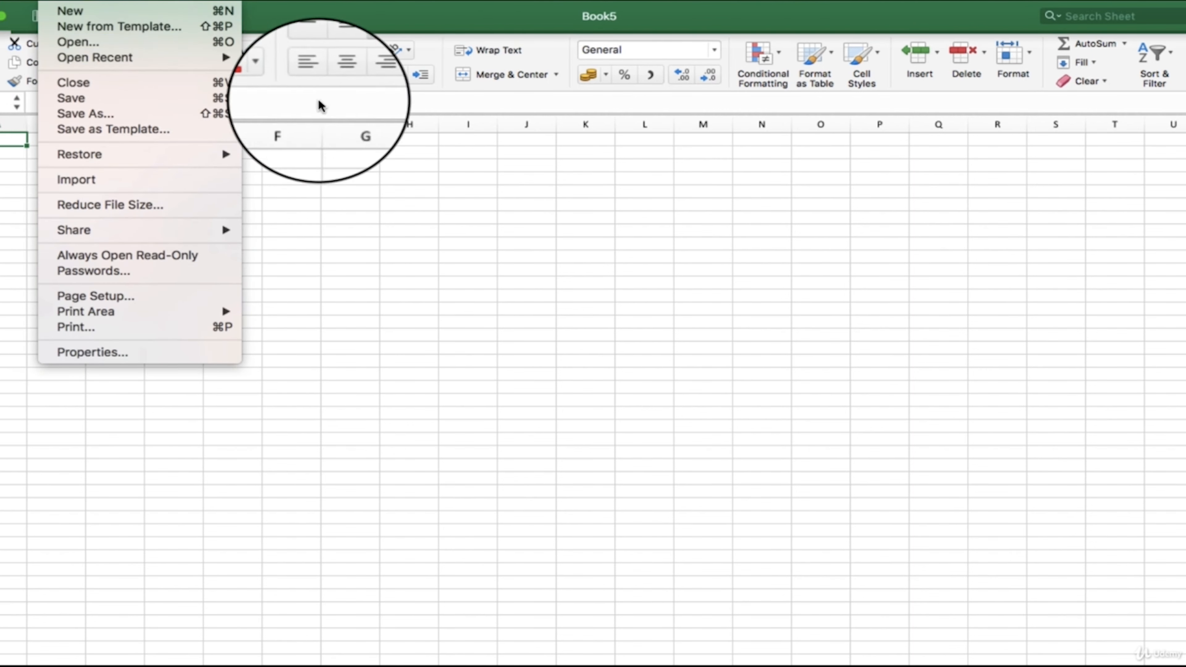
pyautogui.click(381, 334)
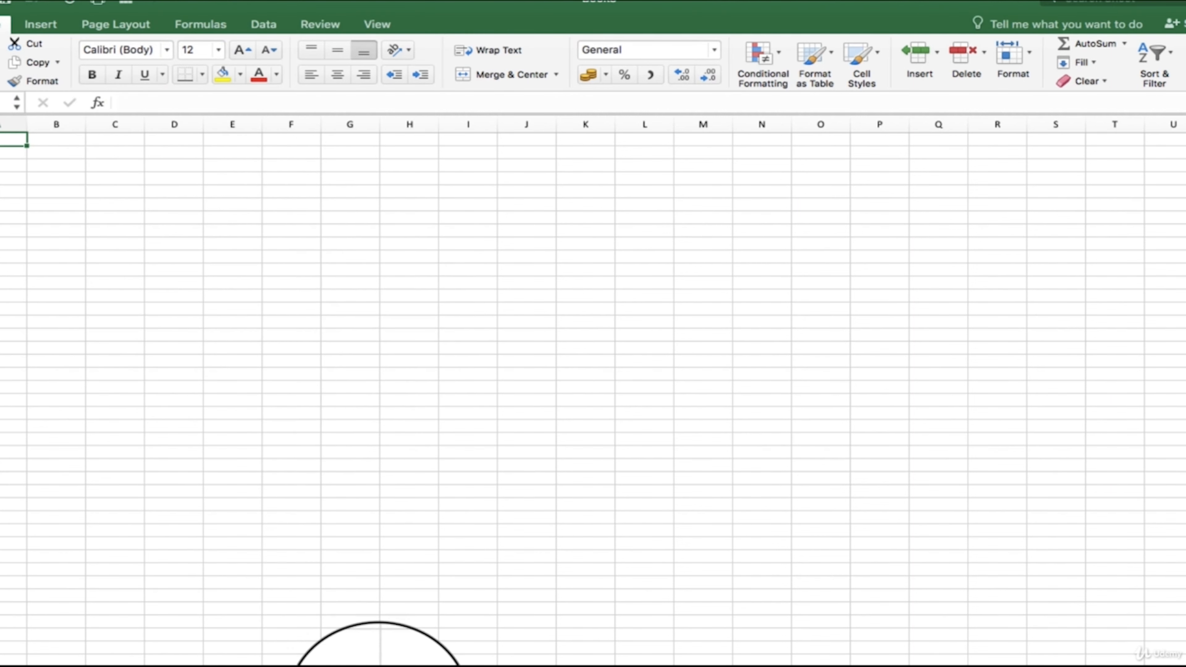
# - Start Save As for the monthly sales report workbook and review the available file formats and save locations, keeping the current choices
pyautogui.moveTo(266, 1)
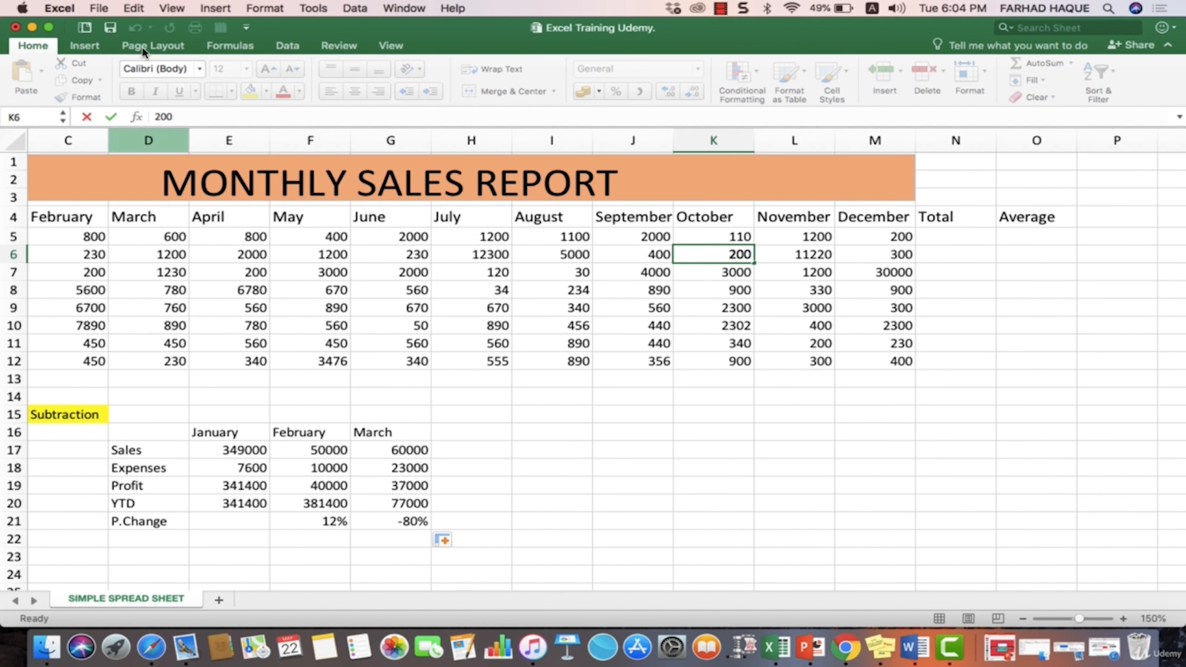
pyautogui.click(96, 7)
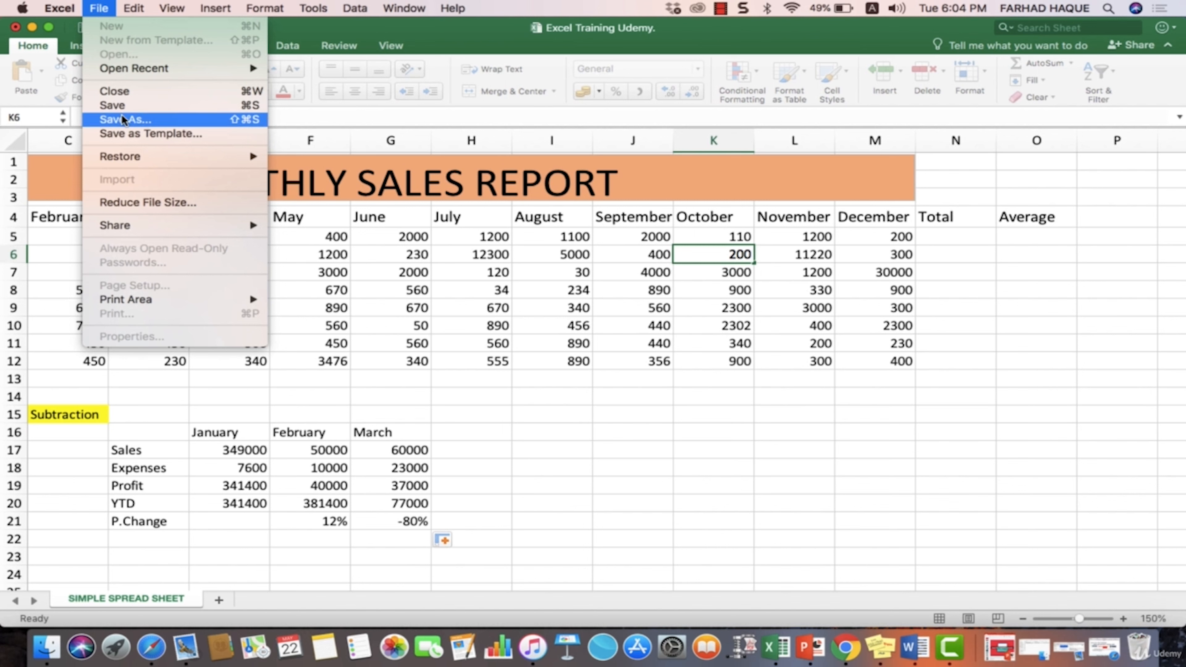
pyautogui.click(130, 120)
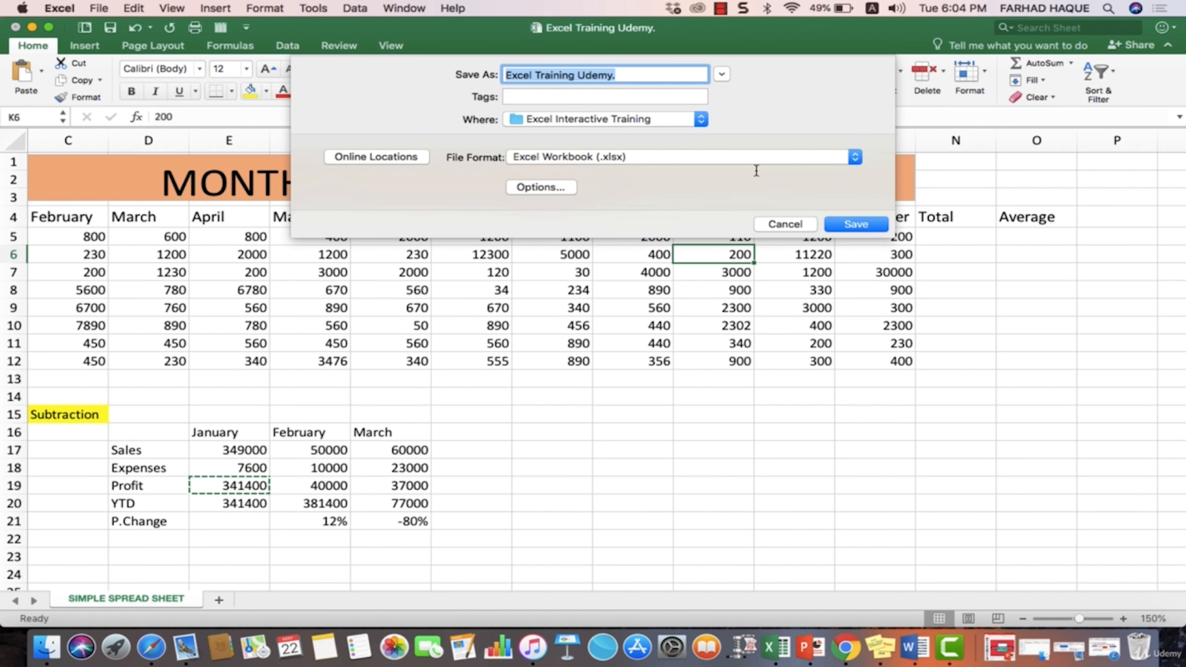
pyautogui.click(856, 159)
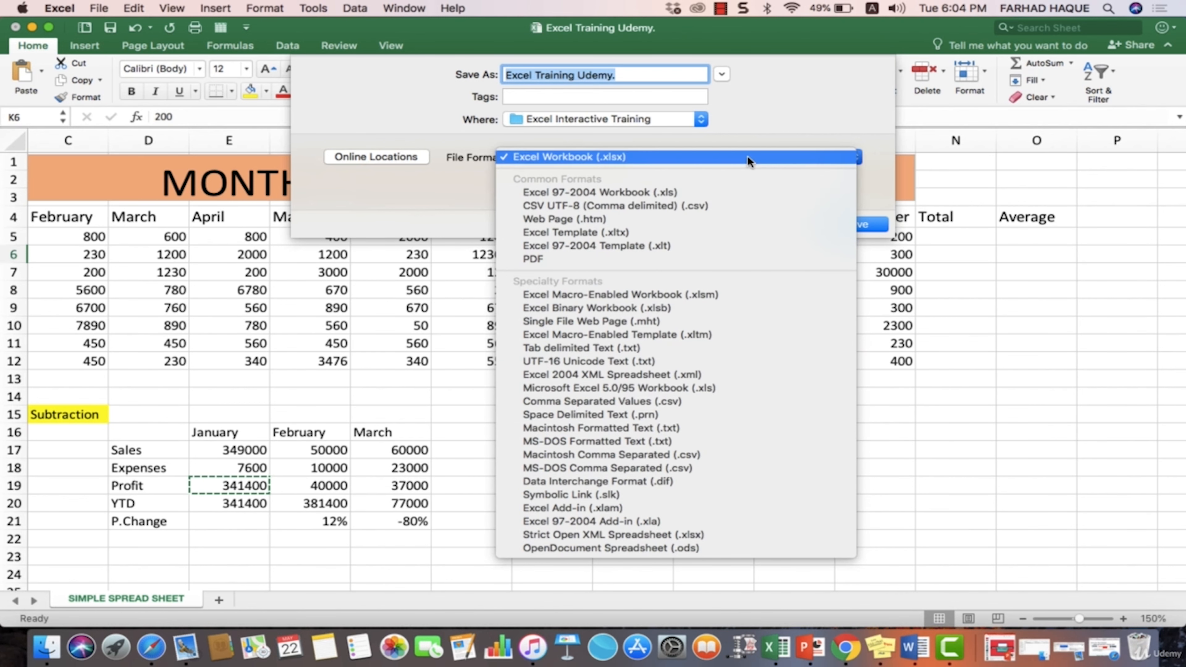
pyautogui.click(675, 119)
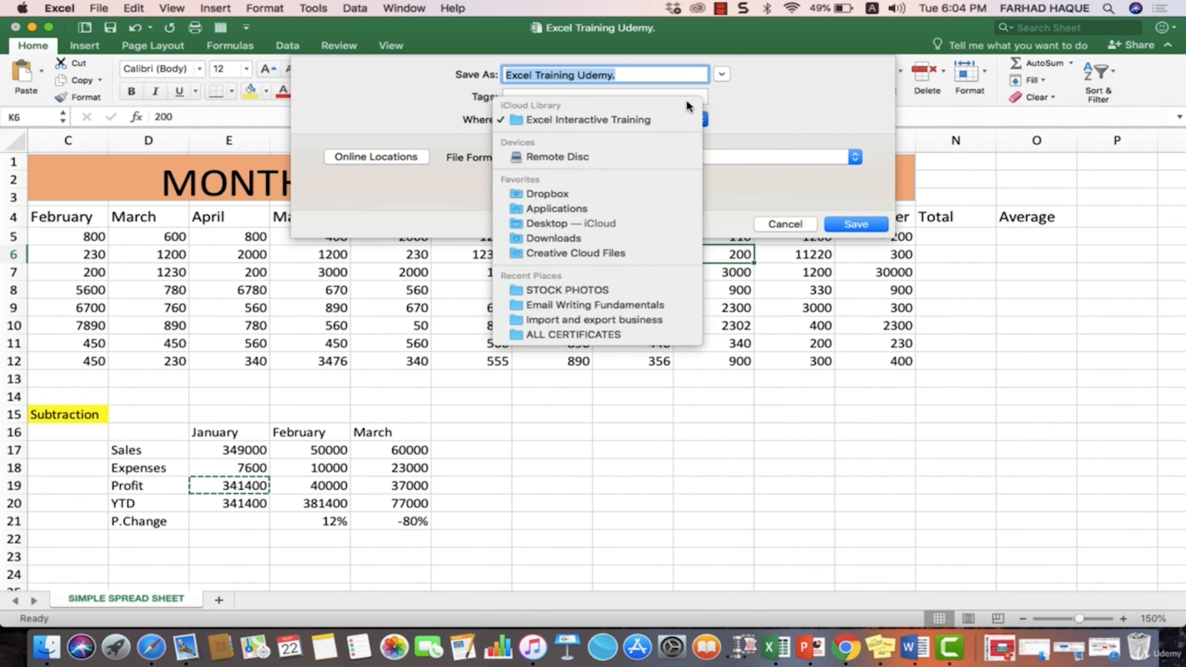
pyautogui.click(758, 116)
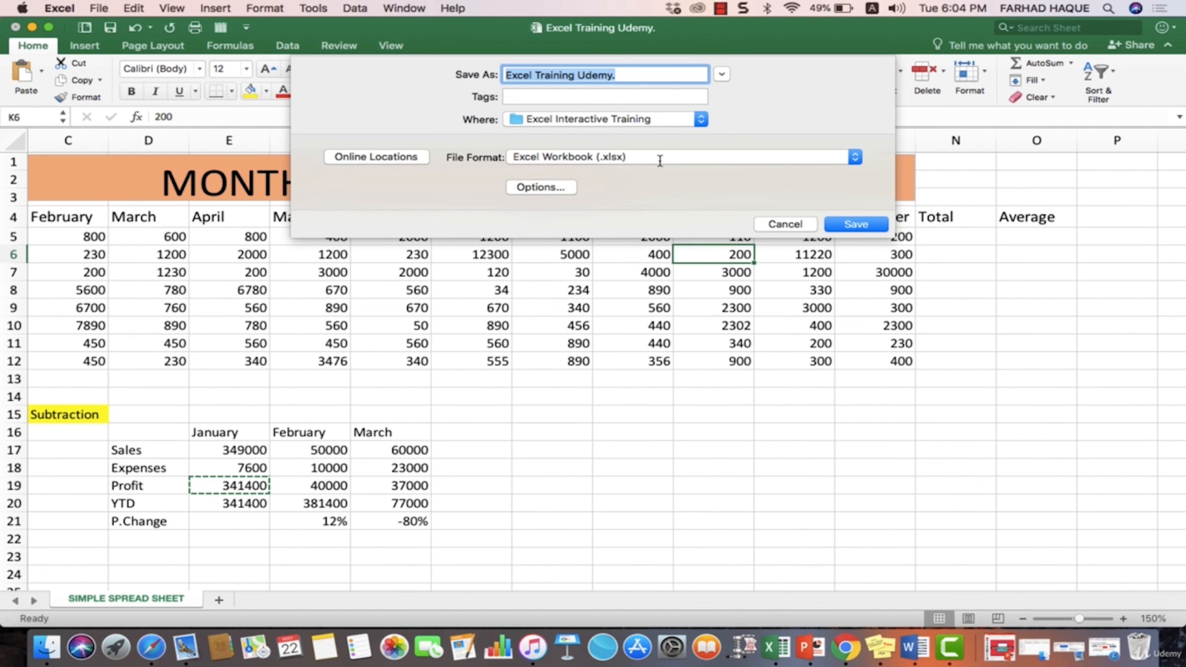
pyautogui.click(657, 156)
pyautogui.click(657, 159)
pyautogui.click(707, 120)
pyautogui.click(707, 121)
# - Save the workbook as Excel Training Udemy in Excel Workbook (.xlsx) format in the Excel Interactive Training folder, and save it once more
pyautogui.click(654, 75)
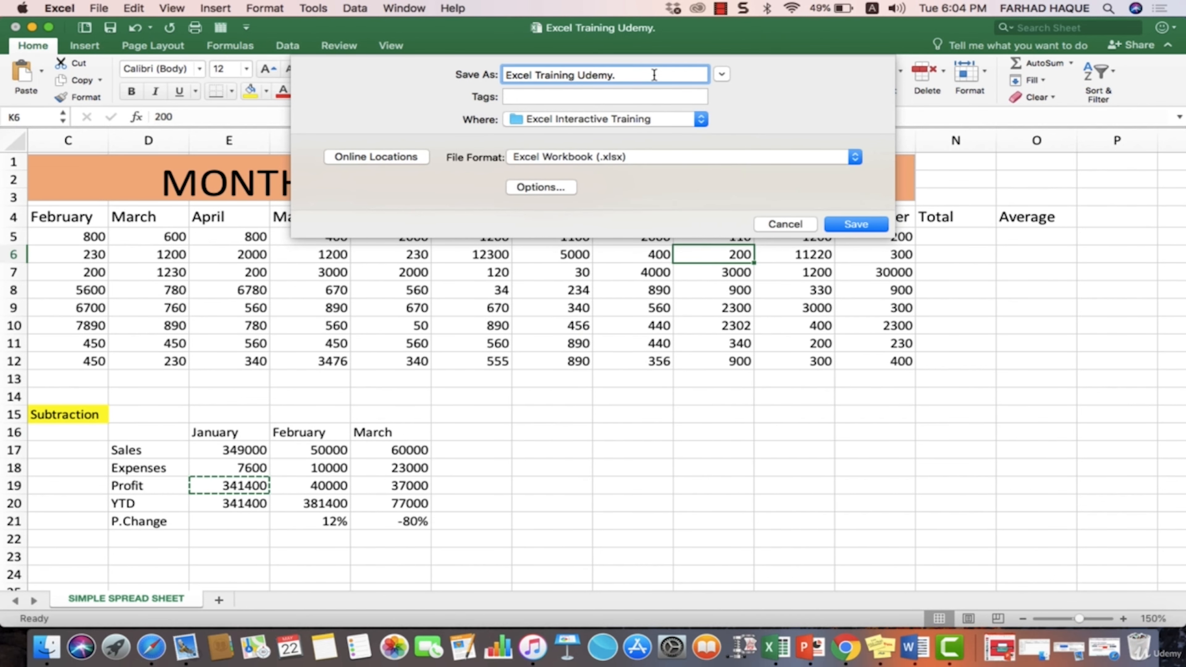
pyautogui.press('BackSpace')
pyautogui.write('-03')
pyautogui.press('BackSpace')
pyautogui.press('BackSpace')
pyautogui.press('BackSpace')
pyautogui.click(878, 225)
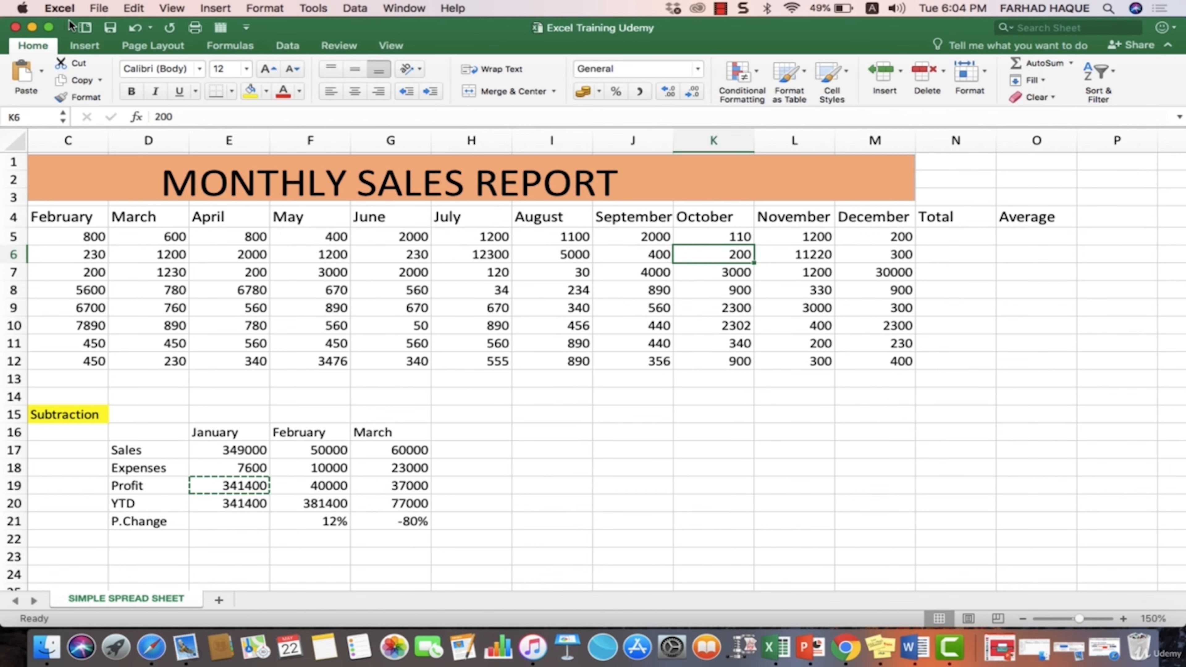
pyautogui.click(96, 9)
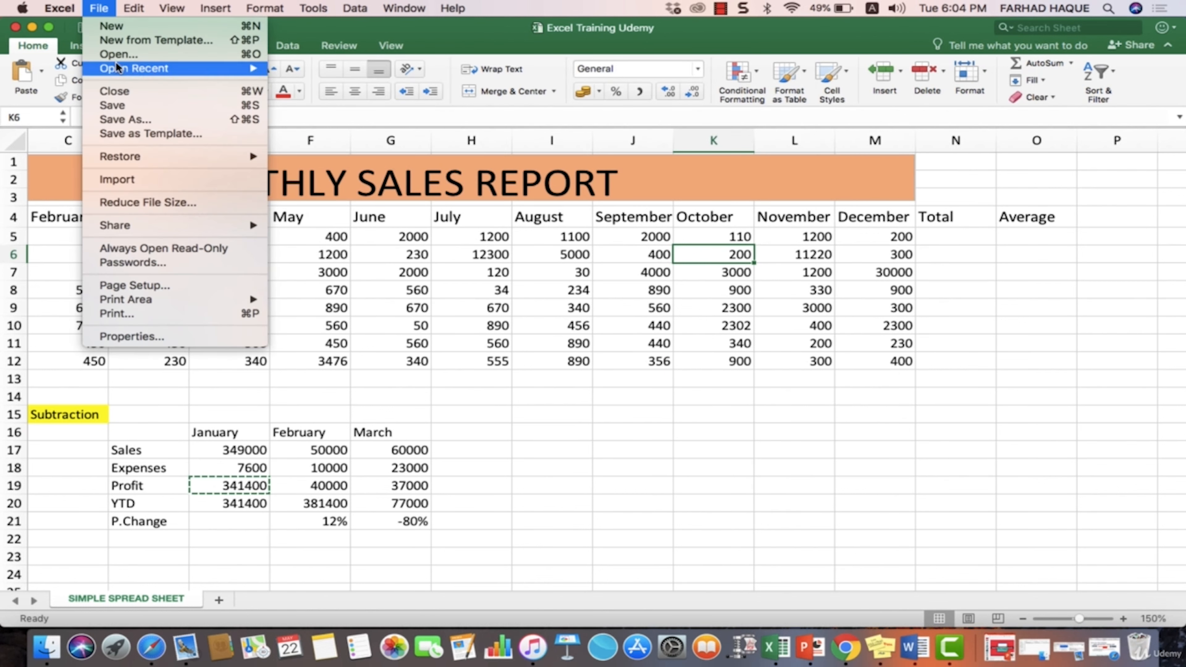
pyautogui.click(110, 109)
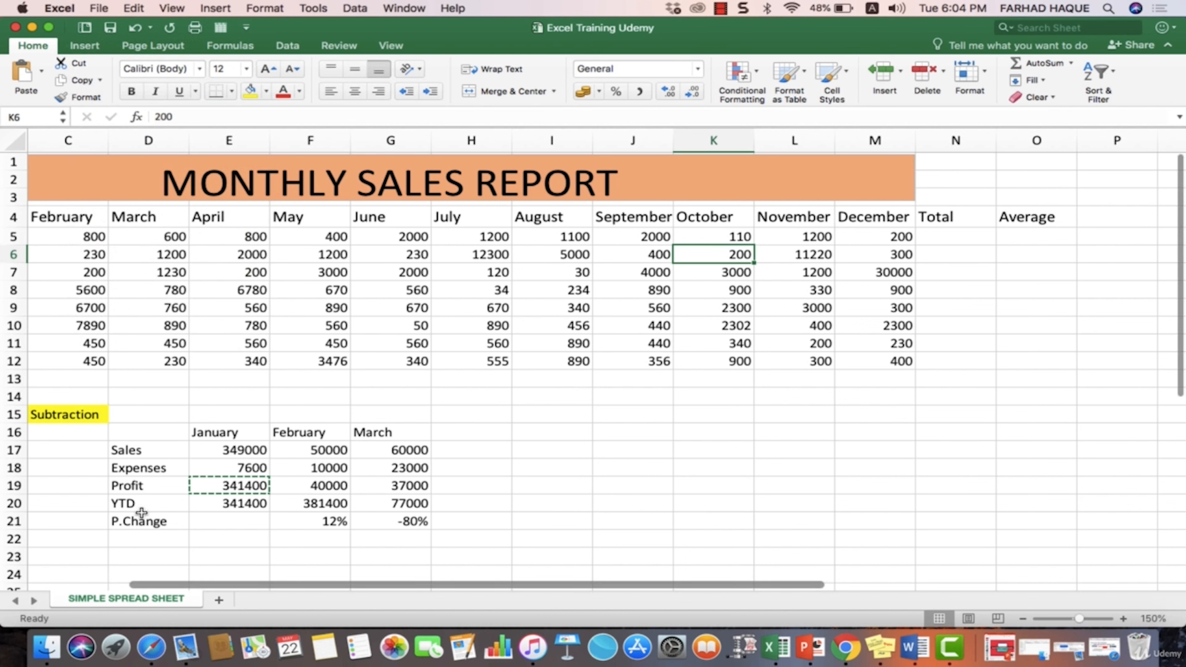